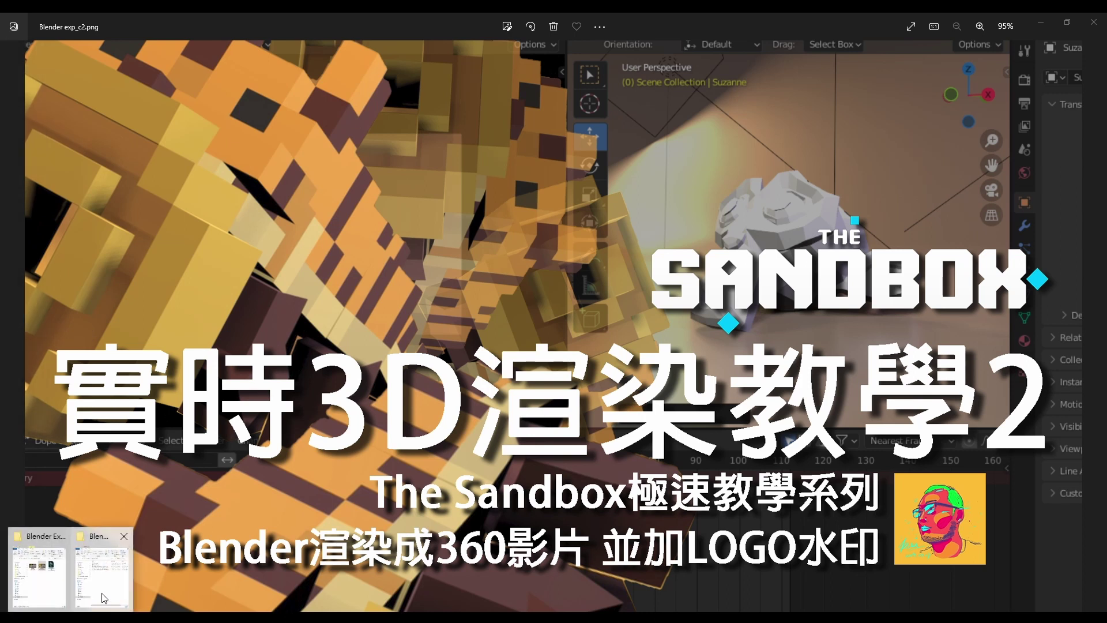
Step: Watch the TheStar_final_w.mp4 render in a narrowed Media Player Classic window, then close it
{"action": "left_click", "coordinate": [46, 586]}
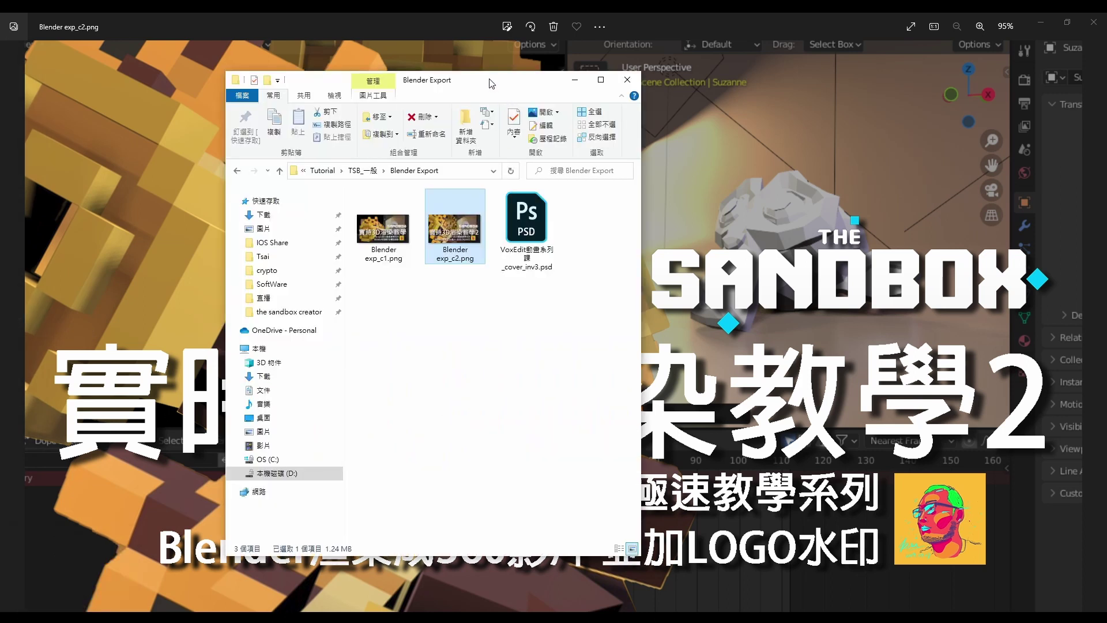
{"action": "key", "text": "alt+Tab"}
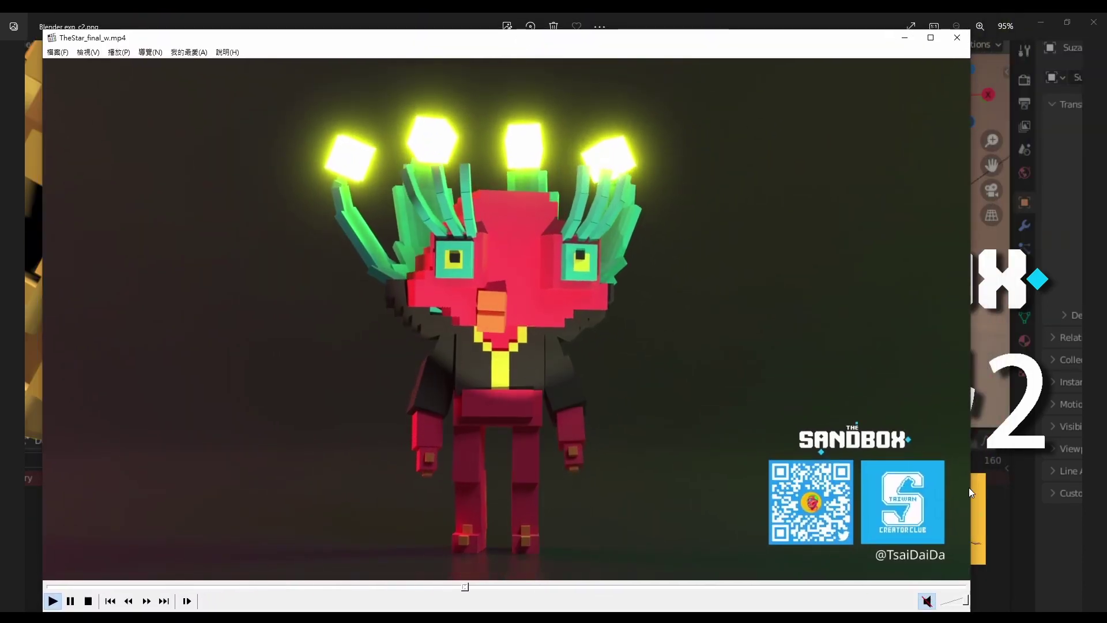
{"action": "left_click_drag", "start_coordinate": [970, 488], "coordinate": [907, 488]}
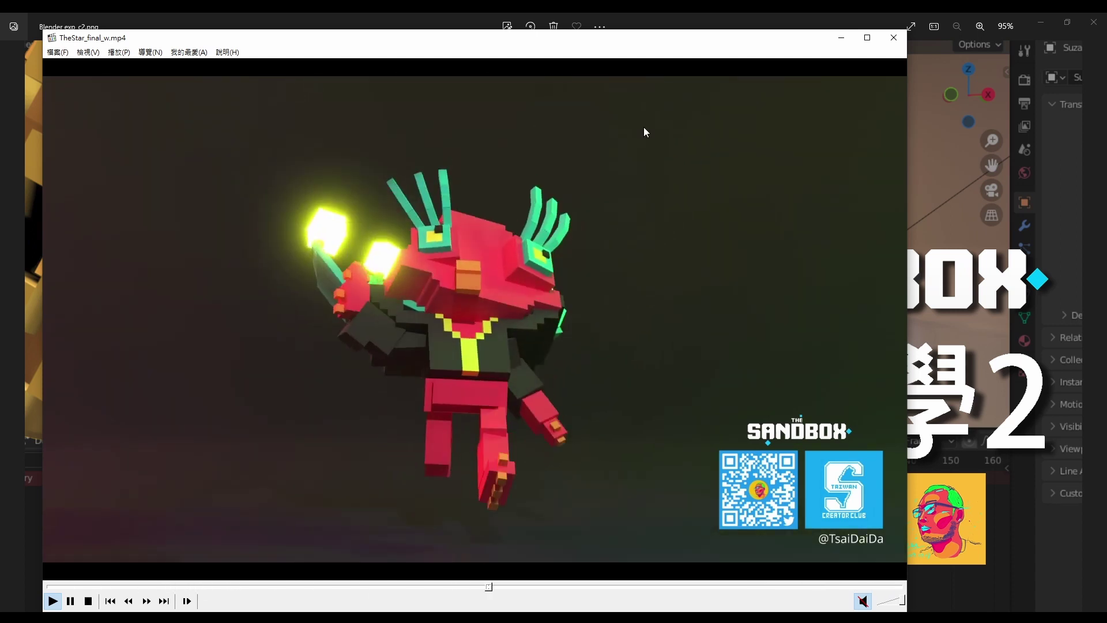
{"action": "left_click", "coordinate": [894, 38]}
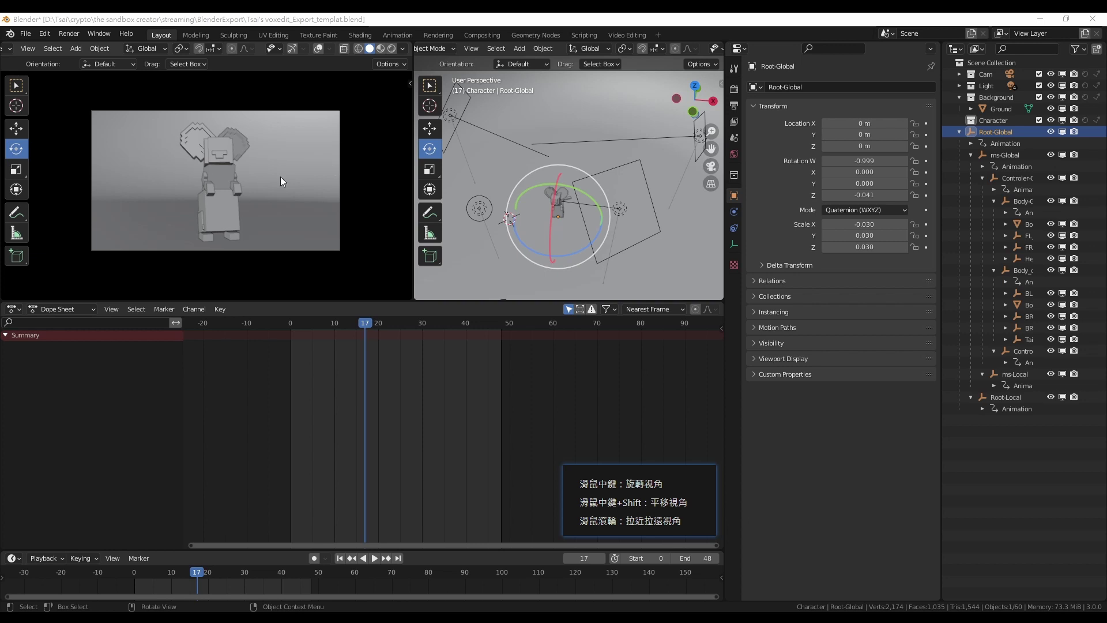
Step: Switch the camera view to Rendered shading and preview the voxel mouse's idle animation
{"action": "left_click", "coordinate": [391, 49]}
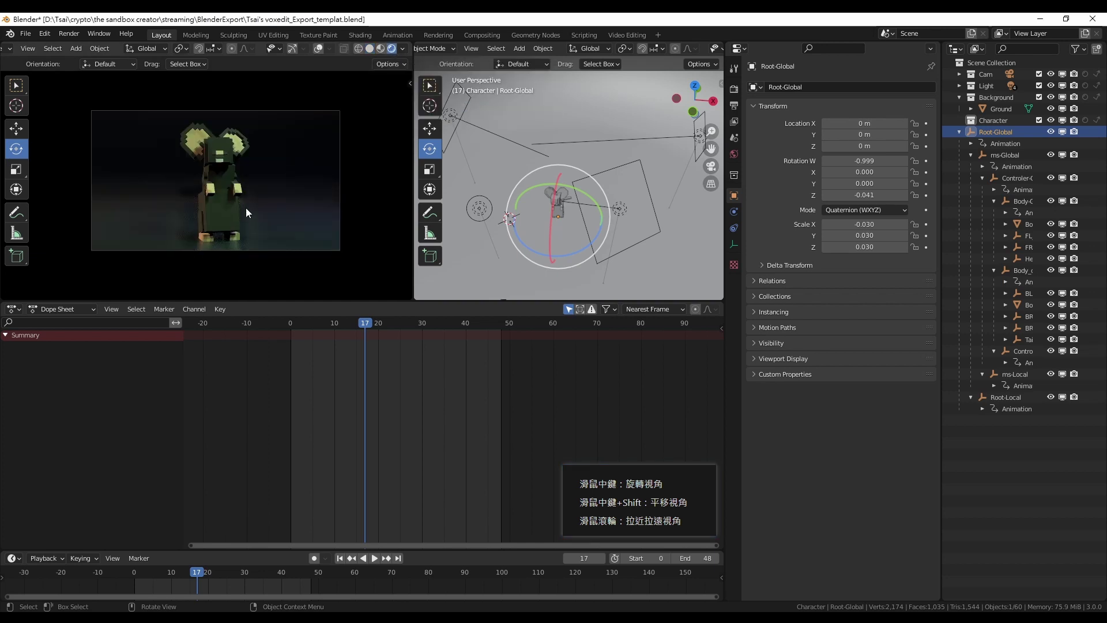
{"action": "key", "text": "space"}
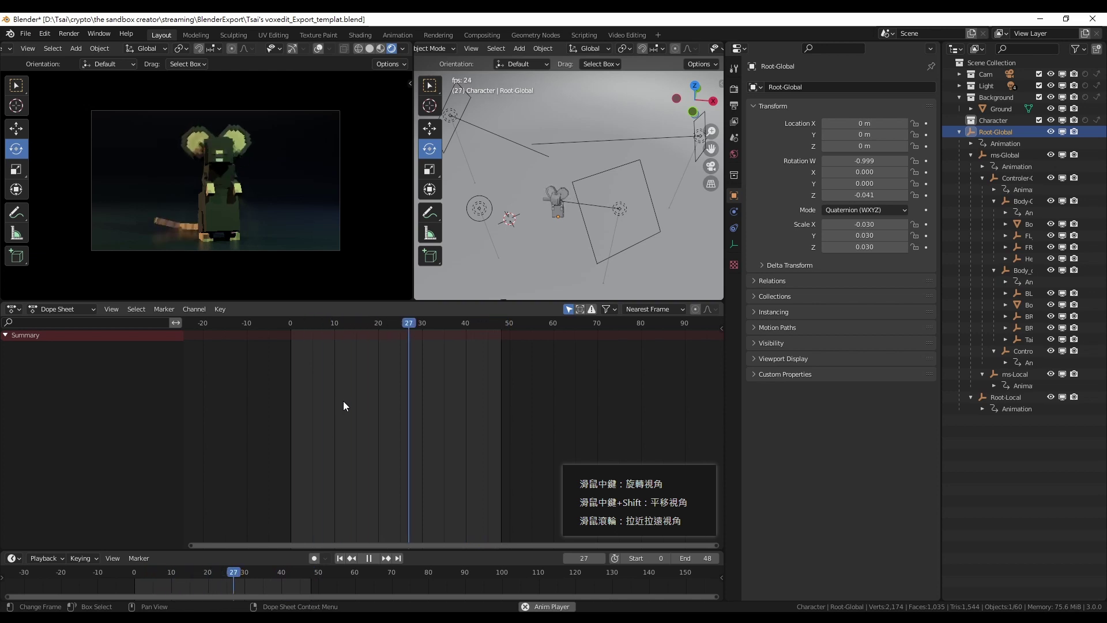
{"action": "key", "text": "space"}
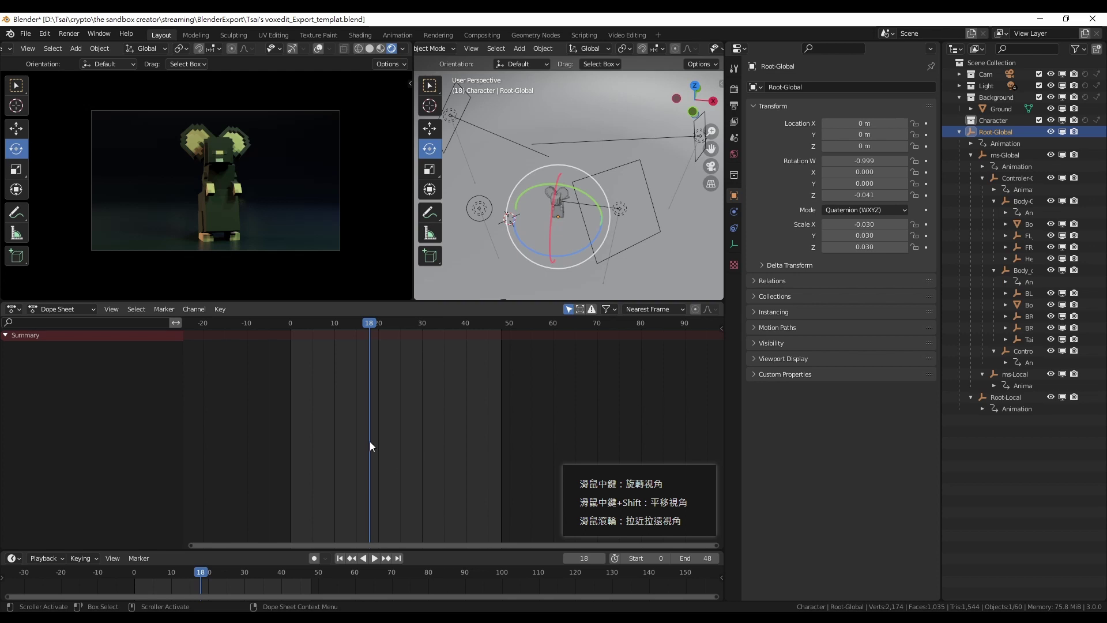
{"action": "scroll", "coordinate": [376, 424], "scroll_direction": "up", "scroll_amount": 2}
{"action": "scroll", "coordinate": [376, 424], "scroll_direction": "up", "scroll_amount": 1}
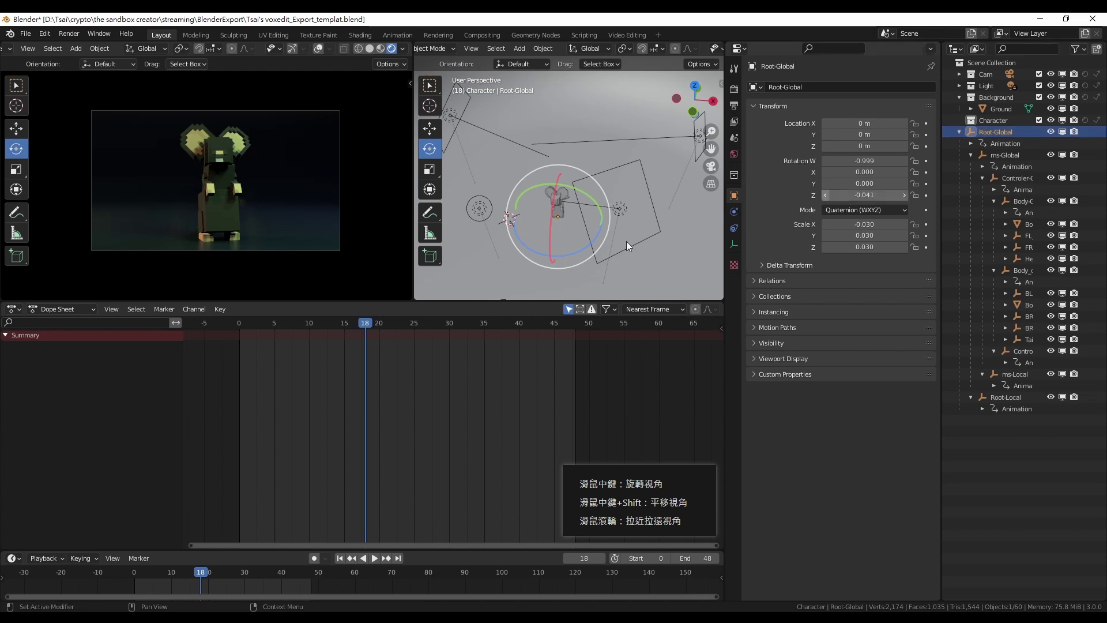
Step: Select Body_down-Local and trial-move its frame-48 keys to 55, then restore them to 48
{"action": "left_click", "coordinate": [218, 213]}
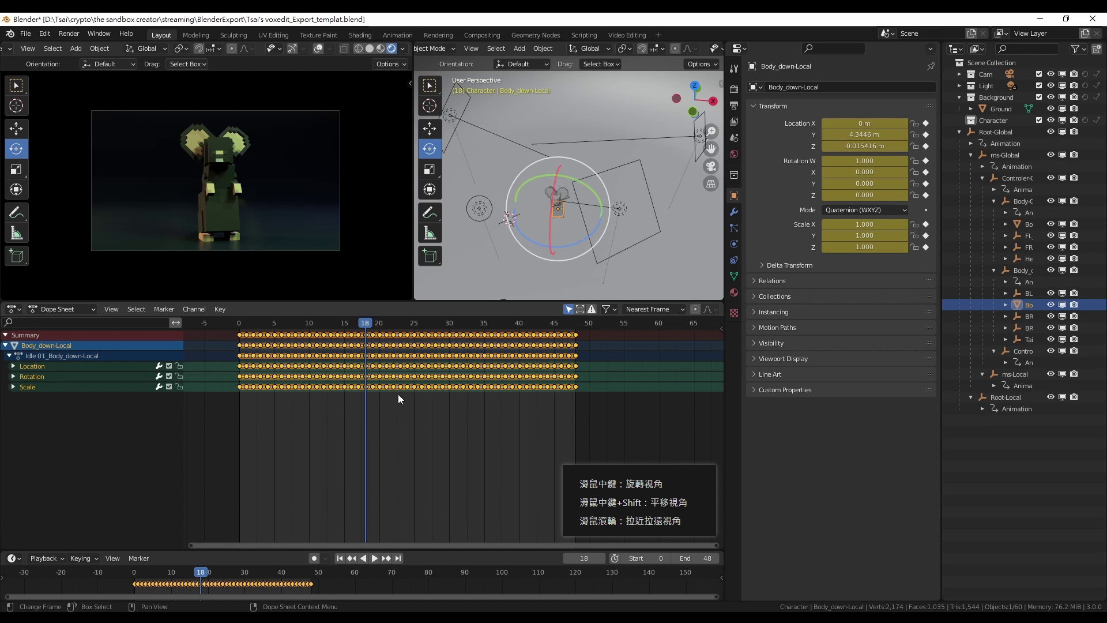
{"action": "middle_click_drag", "start_coordinate": [576, 435], "coordinate": [503, 430]}
{"action": "scroll", "coordinate": [513, 416], "scroll_direction": "up", "scroll_amount": 3}
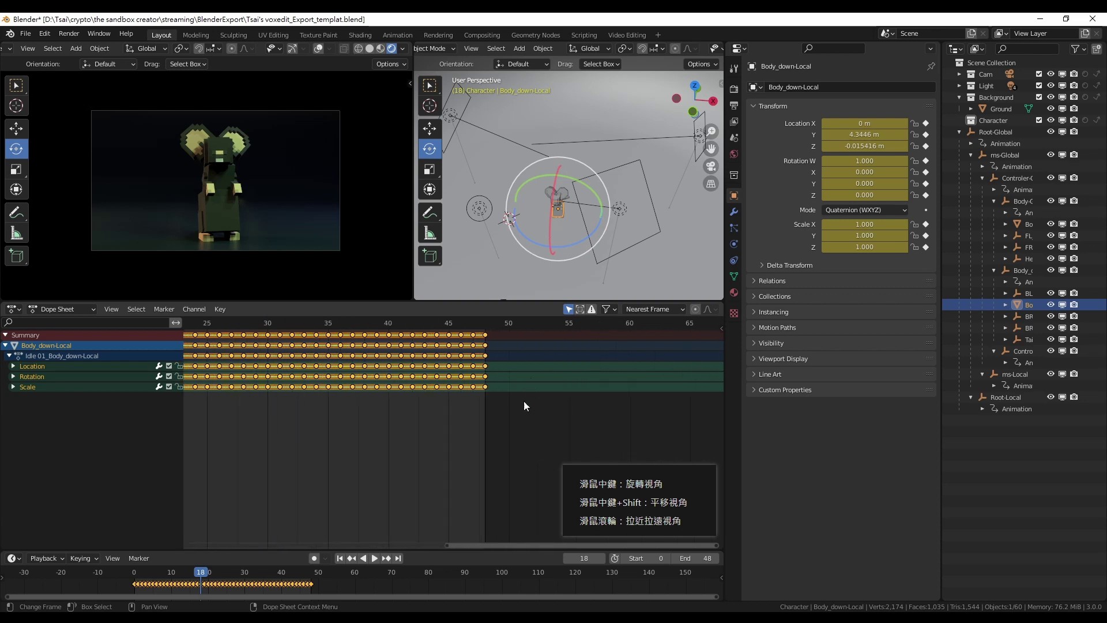
{"action": "left_click", "coordinate": [485, 334]}
{"action": "left_click_drag", "start_coordinate": [486, 334], "coordinate": [570, 334]}
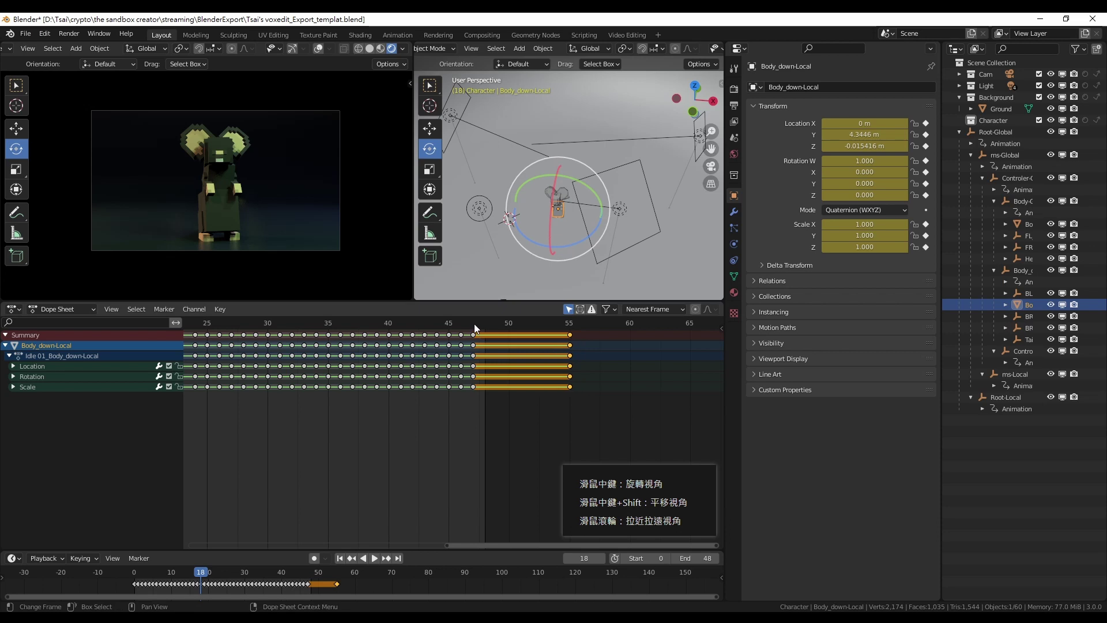
{"action": "key", "text": "space"}
{"action": "mouse_move", "coordinate": [474, 324]}
{"action": "left_mouse_down"}
{"action": "mouse_move", "coordinate": [507, 333]}
{"action": "mouse_move", "coordinate": [473, 333]}
{"action": "left_mouse_up"}
{"action": "key", "text": "space"}
{"action": "left_click_drag", "start_coordinate": [570, 335], "coordinate": [524, 337]}
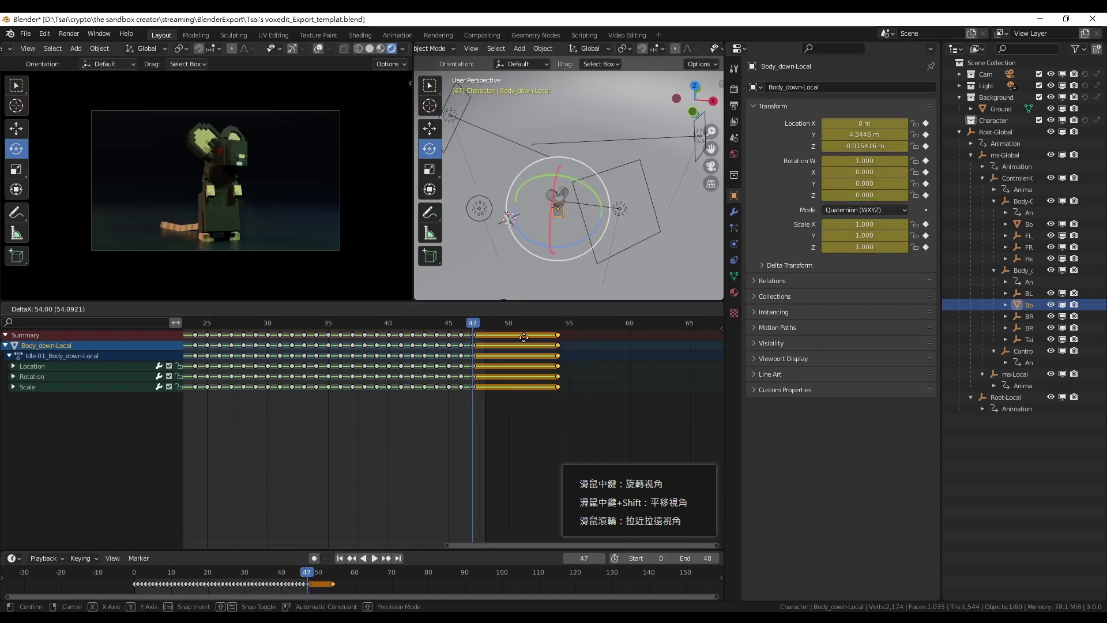
{"action": "left_click", "coordinate": [474, 386]}
Step: Zoom the timeline to frames 0–50 and select the L_Ear-Local bone
{"action": "scroll", "coordinate": [432, 429], "scroll_direction": "down", "scroll_amount": 3}
{"action": "scroll", "coordinate": [372, 436], "scroll_direction": "down", "scroll_amount": 3}
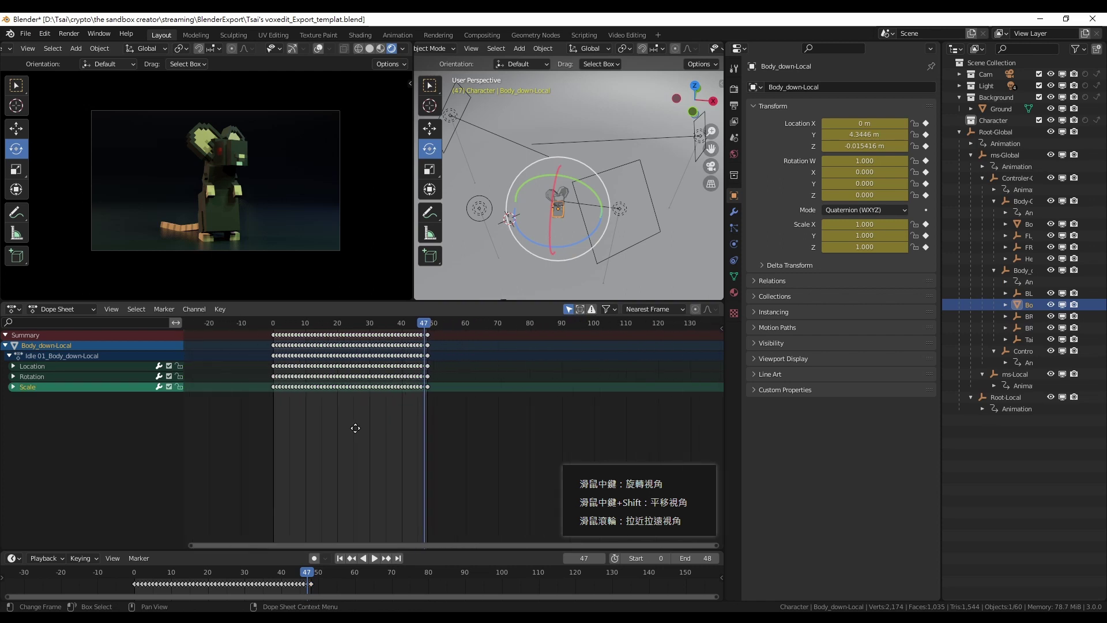
{"action": "middle_click_drag", "start_coordinate": [355, 428], "coordinate": [394, 447], "text": "ctrl"}
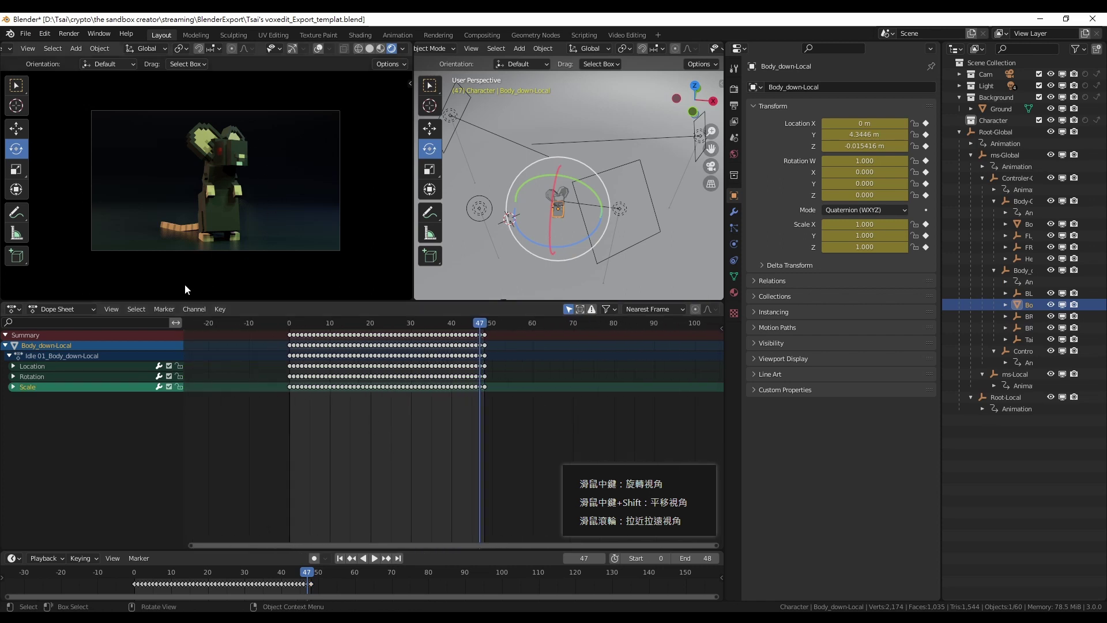
{"action": "left_click", "coordinate": [212, 215]}
{"action": "left_click", "coordinate": [230, 143]}
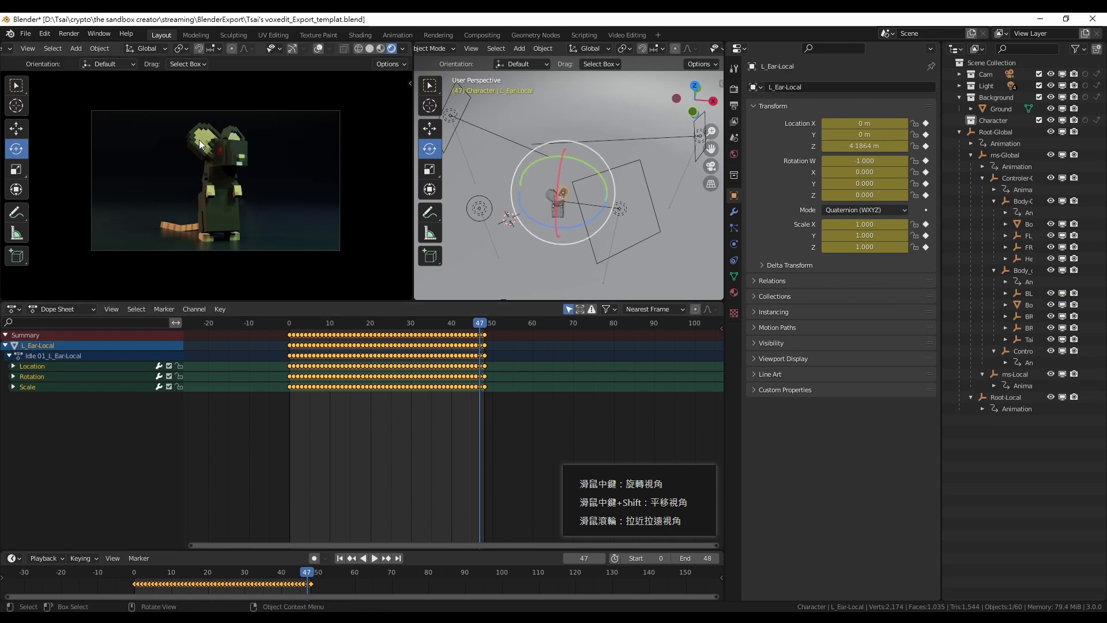
Step: Make Root-Global the active object, reframe the view, and open its Select Hierarchy context menu
{"action": "left_click", "coordinate": [226, 215]}
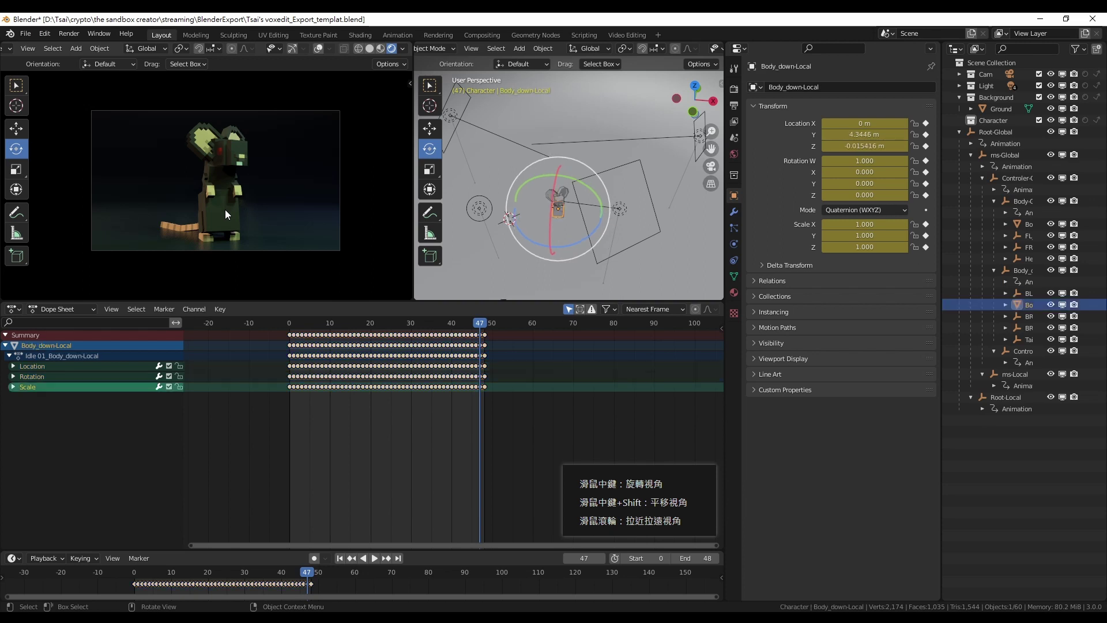
{"action": "left_click", "coordinate": [960, 132]}
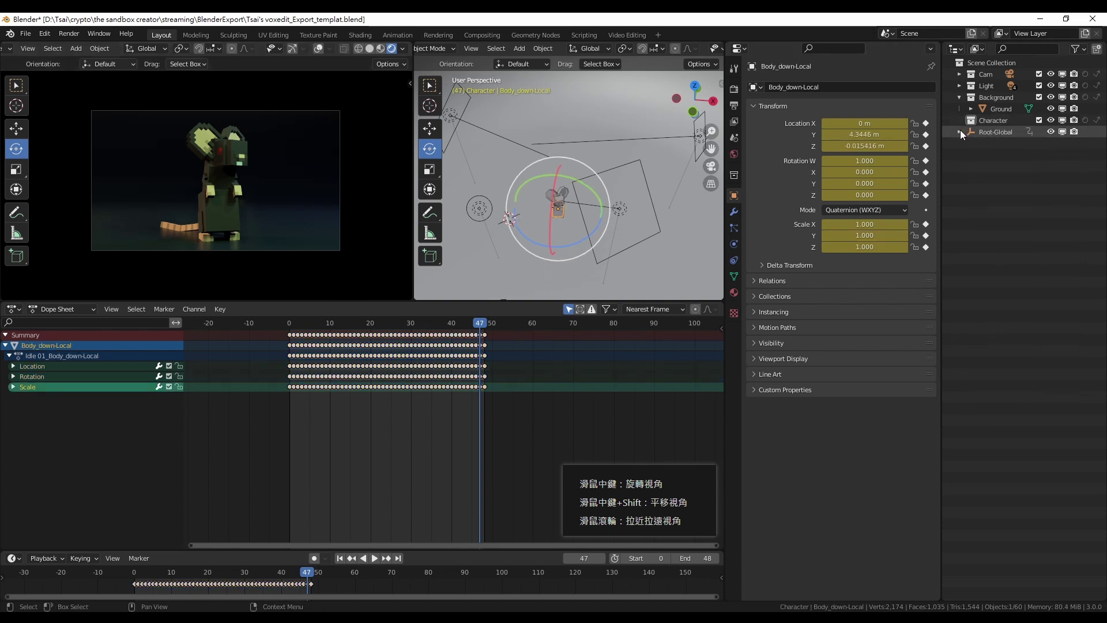
{"action": "left_click", "coordinate": [961, 131]}
{"action": "left_click", "coordinate": [1004, 130]}
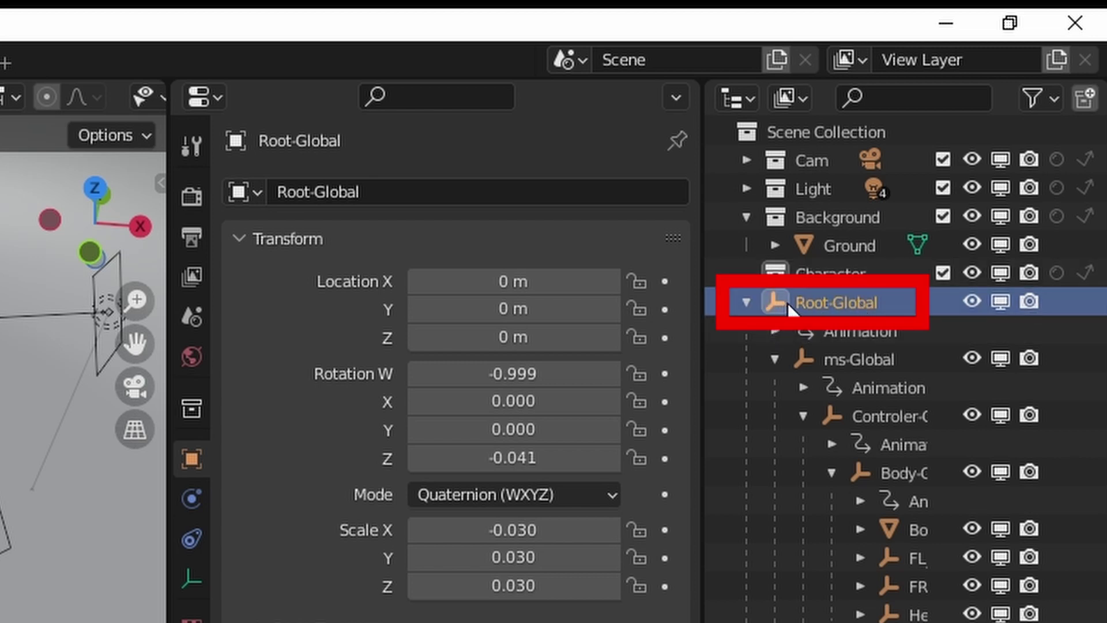
{"action": "key", "text": "KP_Decimal"}
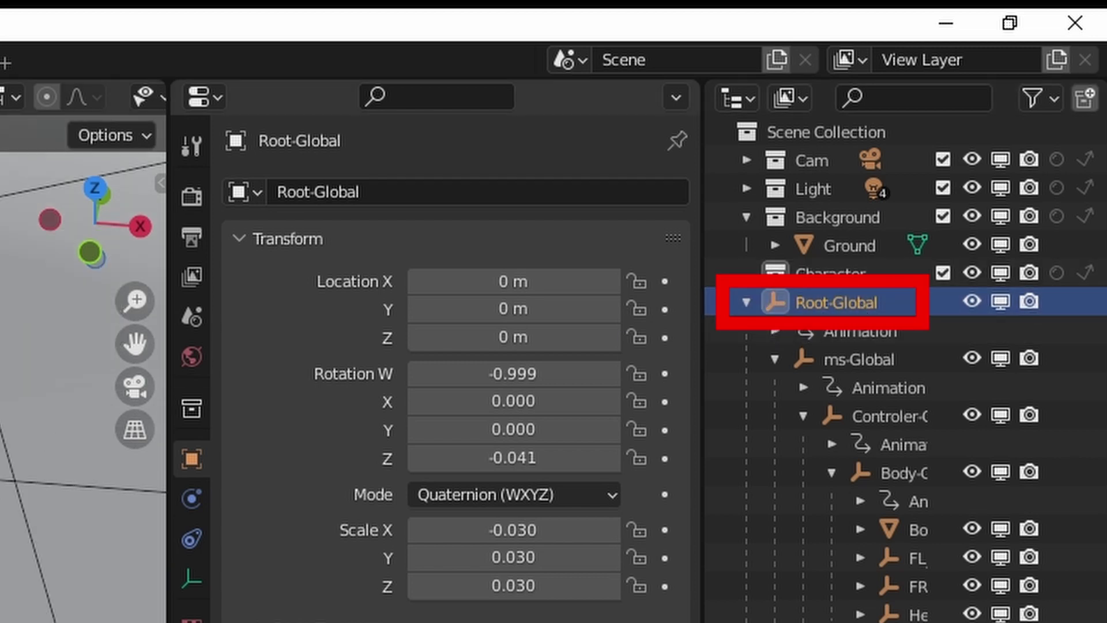
{"action": "key", "text": "g"}
{"action": "right_click", "coordinate": [46, 537]}
{"action": "right_click", "coordinate": [840, 301]}
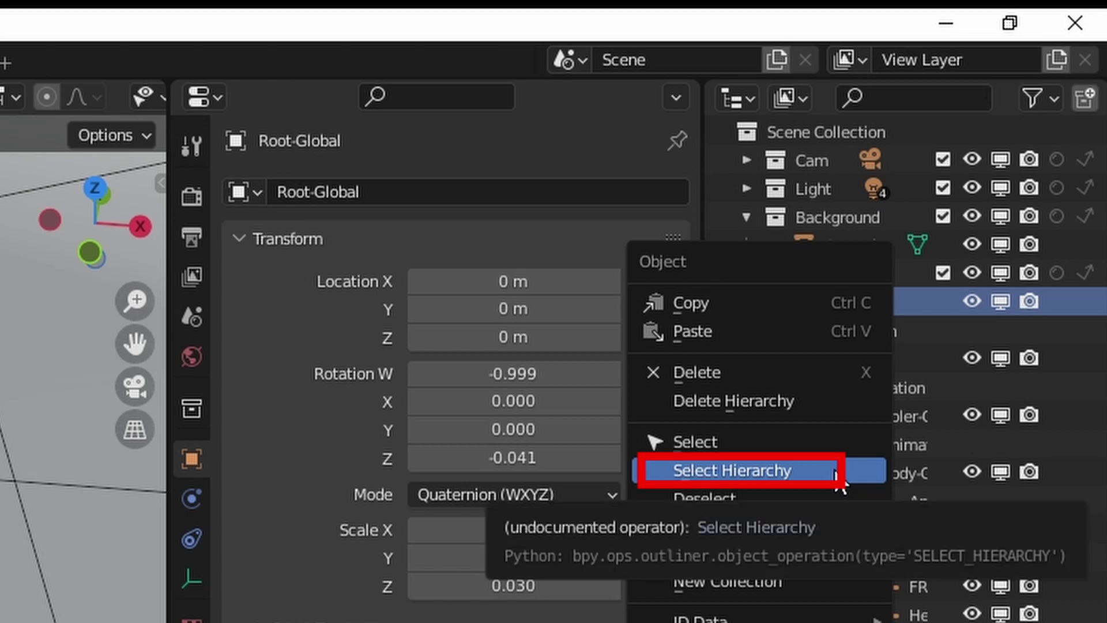
Step: Select Root-Global's whole hierarchy and review the paw, thigh and back-leg keyframe channels
{"action": "left_click", "coordinate": [840, 470]}
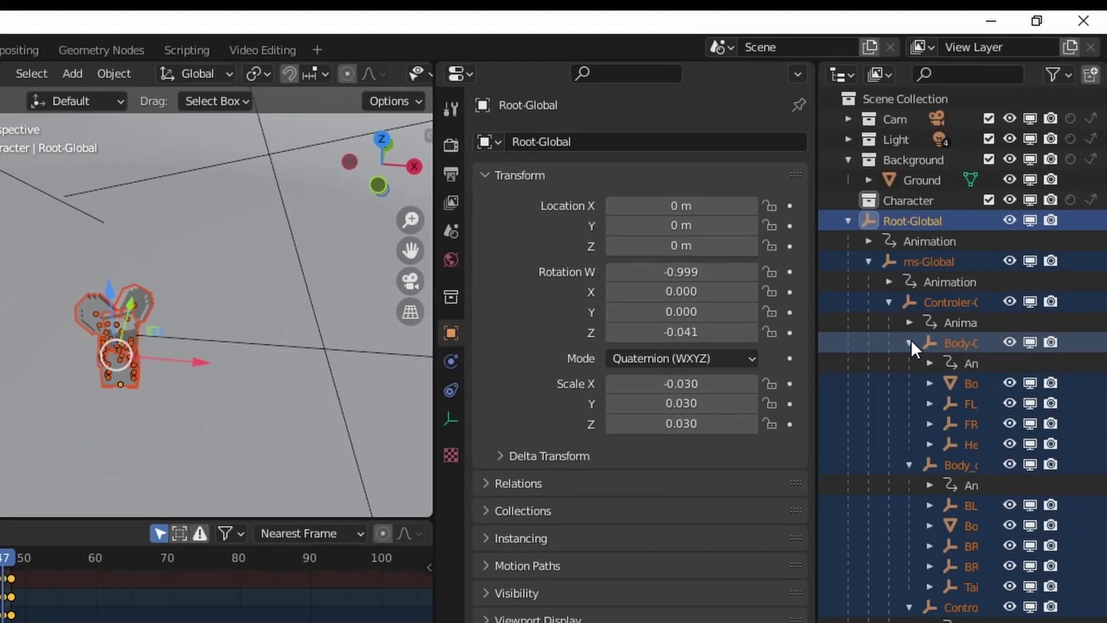
{"action": "scroll", "coordinate": [560, 219], "scroll_direction": "up", "scroll_amount": 5}
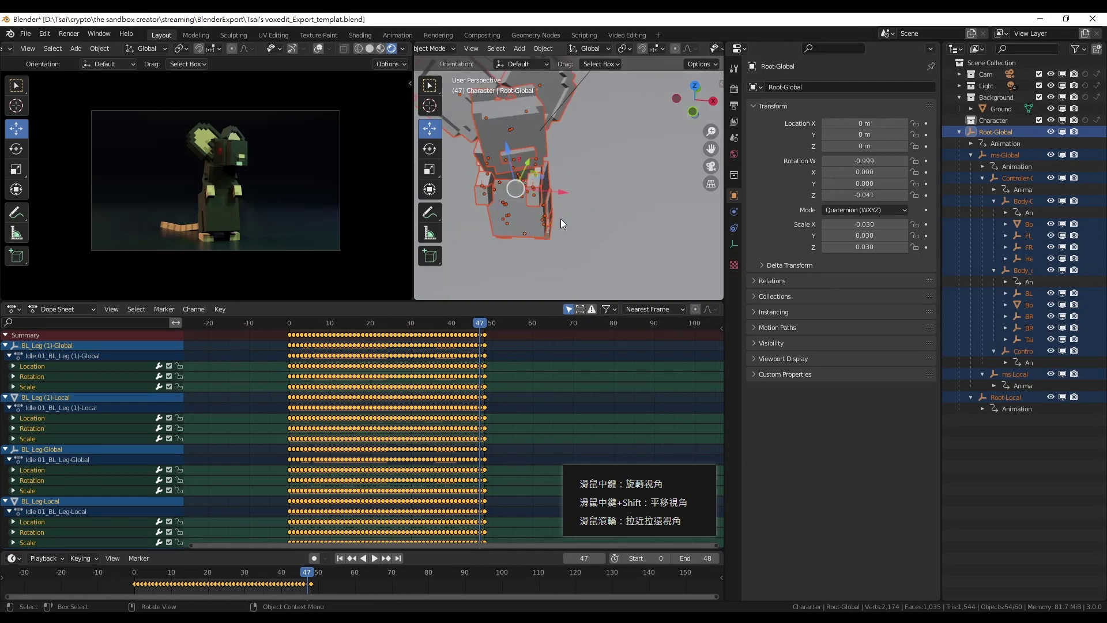
{"action": "middle_click_drag", "start_coordinate": [561, 219], "coordinate": [535, 233]}
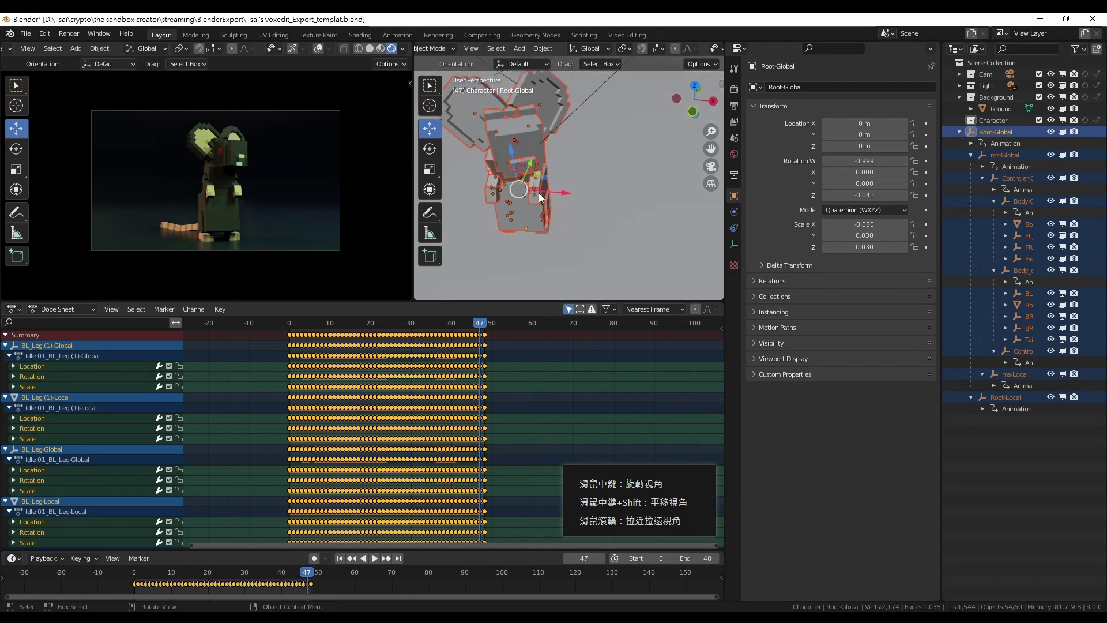
{"action": "middle_click_drag", "start_coordinate": [265, 437], "coordinate": [248, 375]}
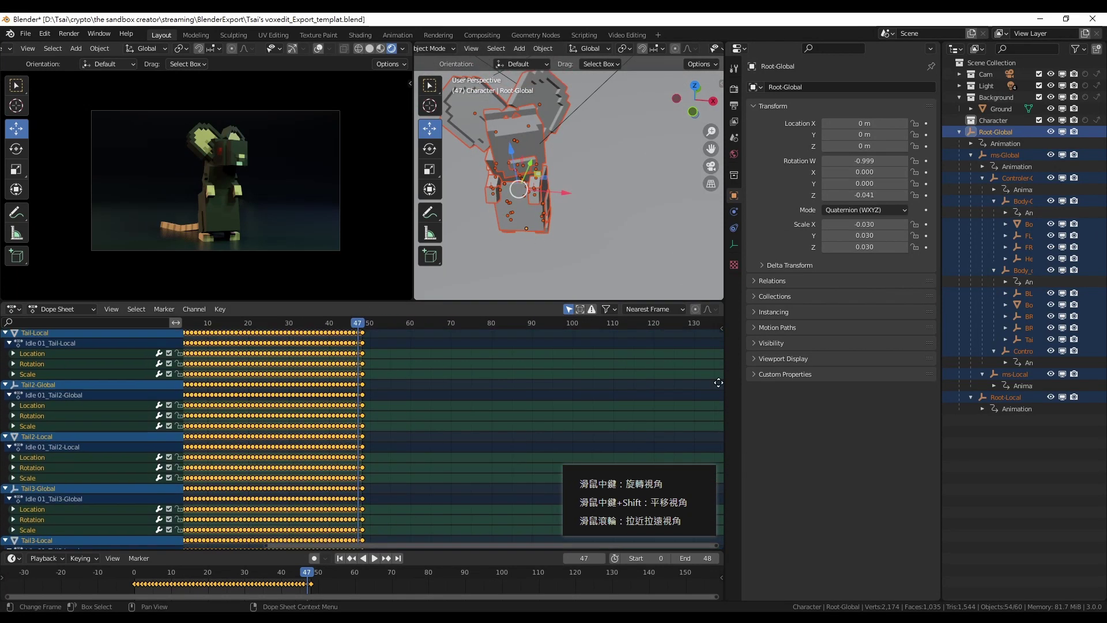
{"action": "mouse_move", "coordinate": [248, 375]}
{"action": "middle_mouse_down"}
{"action": "mouse_move", "coordinate": [353, 412]}
{"action": "mouse_move", "coordinate": [369, 500]}
{"action": "mouse_move", "coordinate": [403, 471]}
{"action": "middle_mouse_up"}
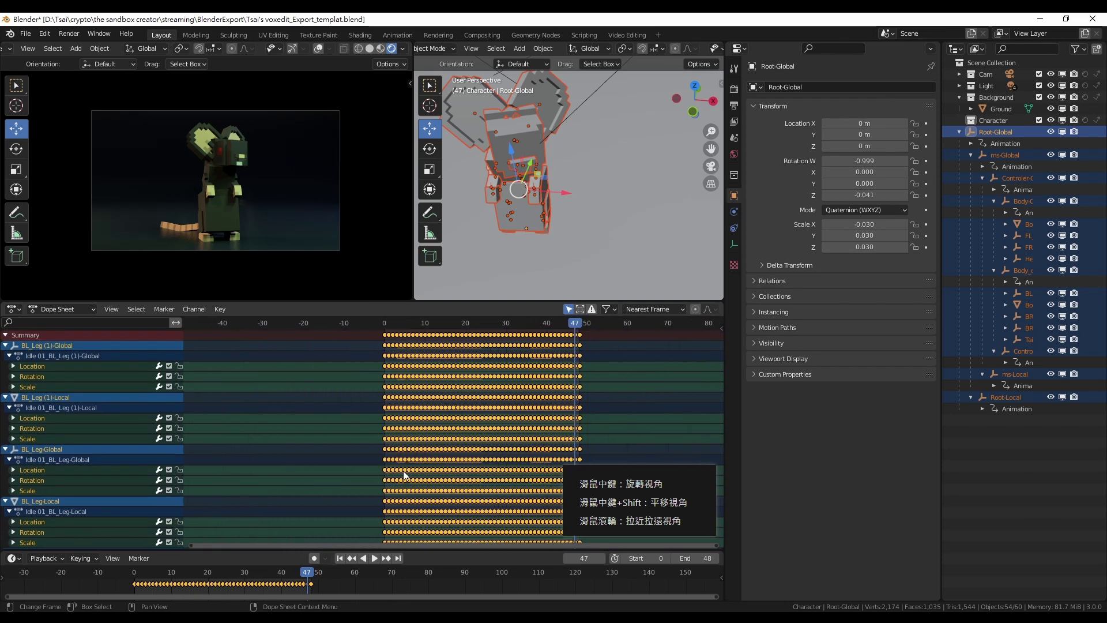
{"action": "middle_click_drag", "start_coordinate": [428, 431], "coordinate": [320, 440]}
Step: Preview the idle animation from frame 0, stop it at frame 22, and deselect all keyframes
{"action": "scroll", "coordinate": [382, 389], "scroll_direction": "up", "scroll_amount": 3}
{"action": "left_click", "coordinate": [227, 326]}
{"action": "key", "text": "space"}
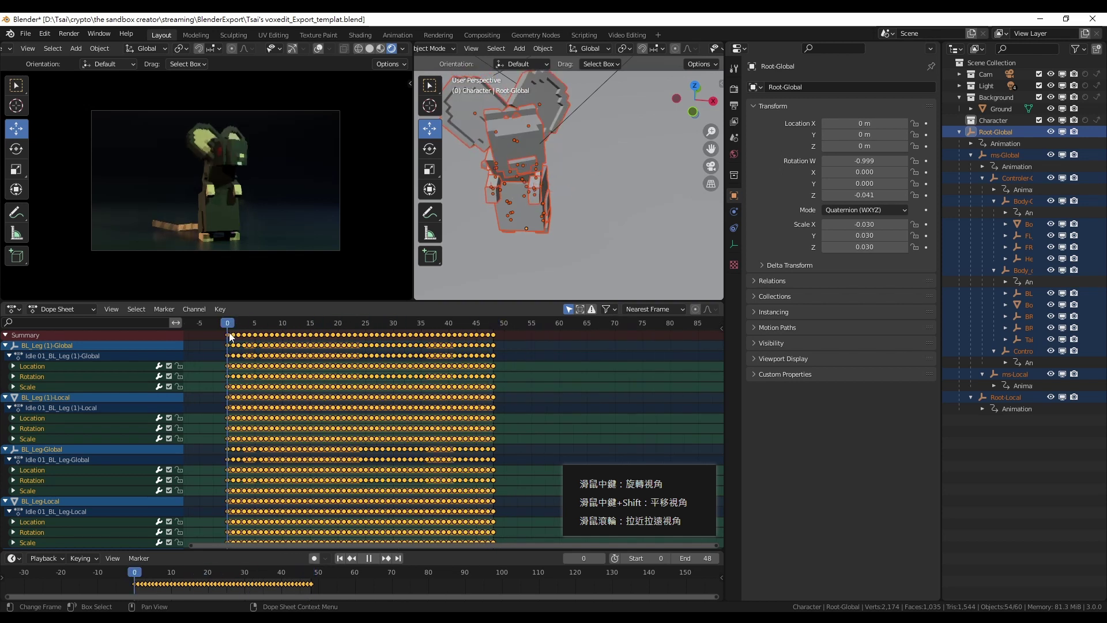
{"action": "scroll", "coordinate": [338, 369], "scroll_direction": "down", "scroll_amount": 3}
{"action": "scroll", "coordinate": [338, 369], "scroll_direction": "down", "scroll_amount": 2}
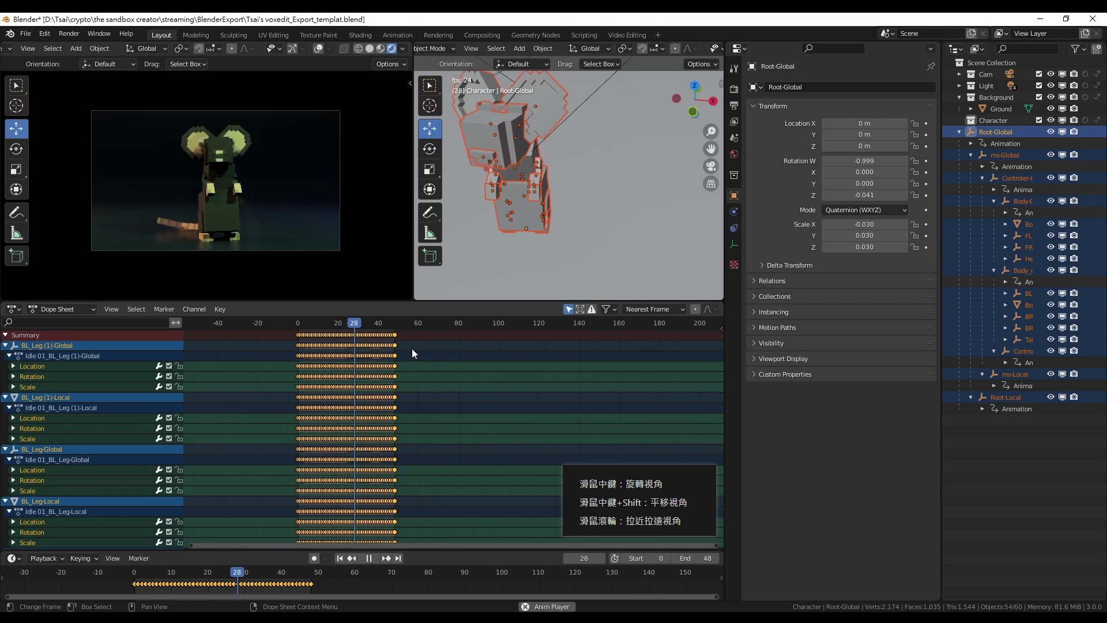
{"action": "scroll", "coordinate": [412, 349], "scroll_direction": "up", "scroll_amount": 3}
{"action": "key", "text": "space"}
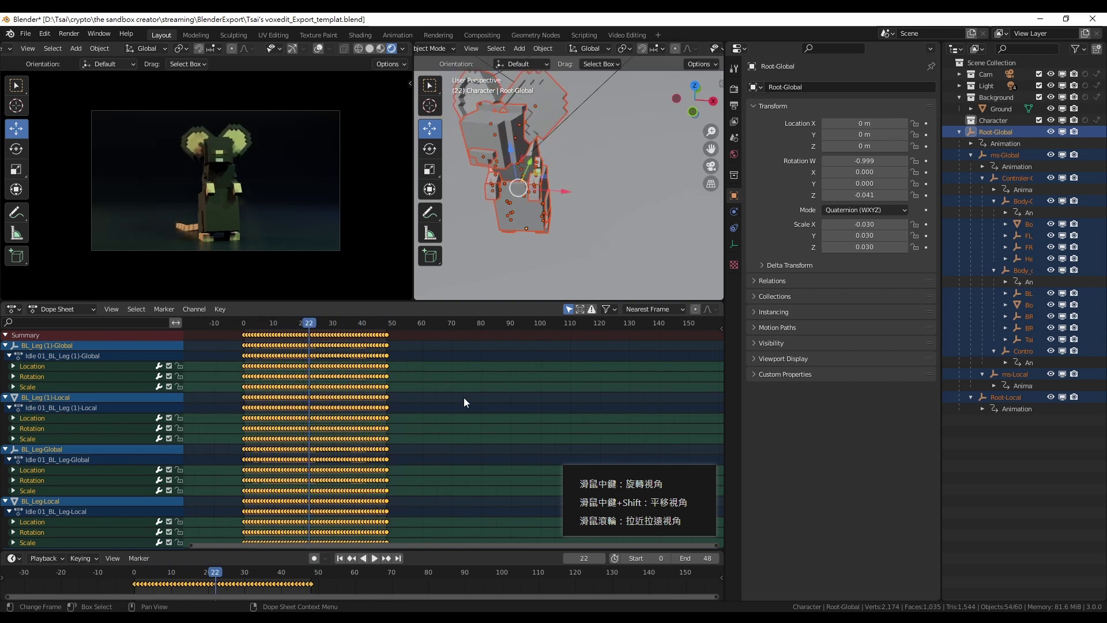
{"action": "left_click", "coordinate": [464, 398]}
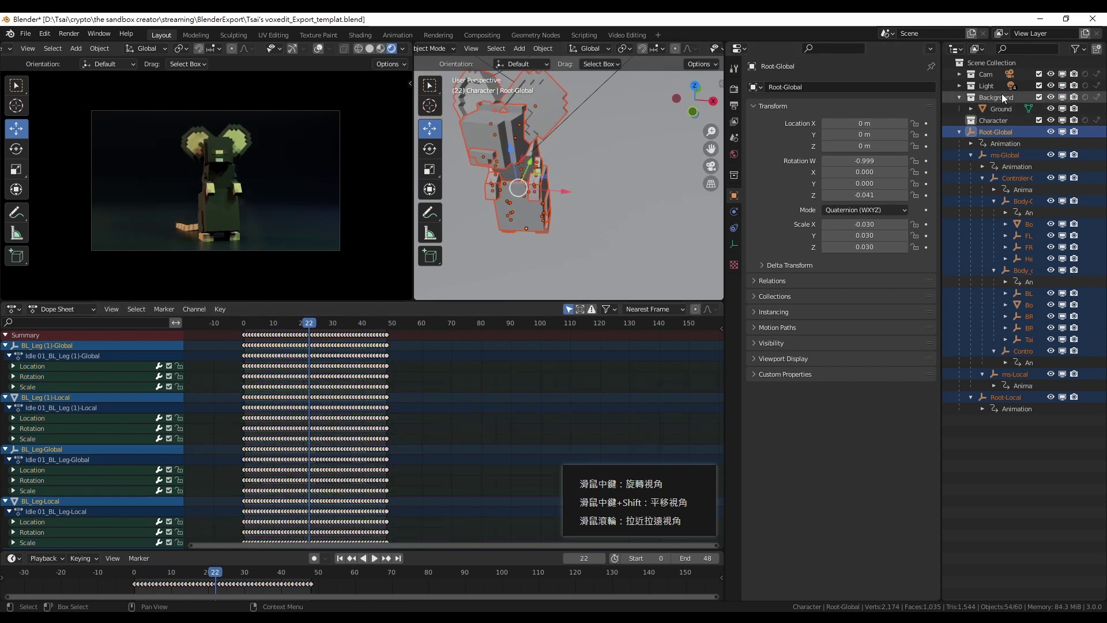
Step: Inspect the Camera in the Cam collection, then select Root-Global and switch to the Rotate tool
{"action": "left_click", "coordinate": [959, 73]}
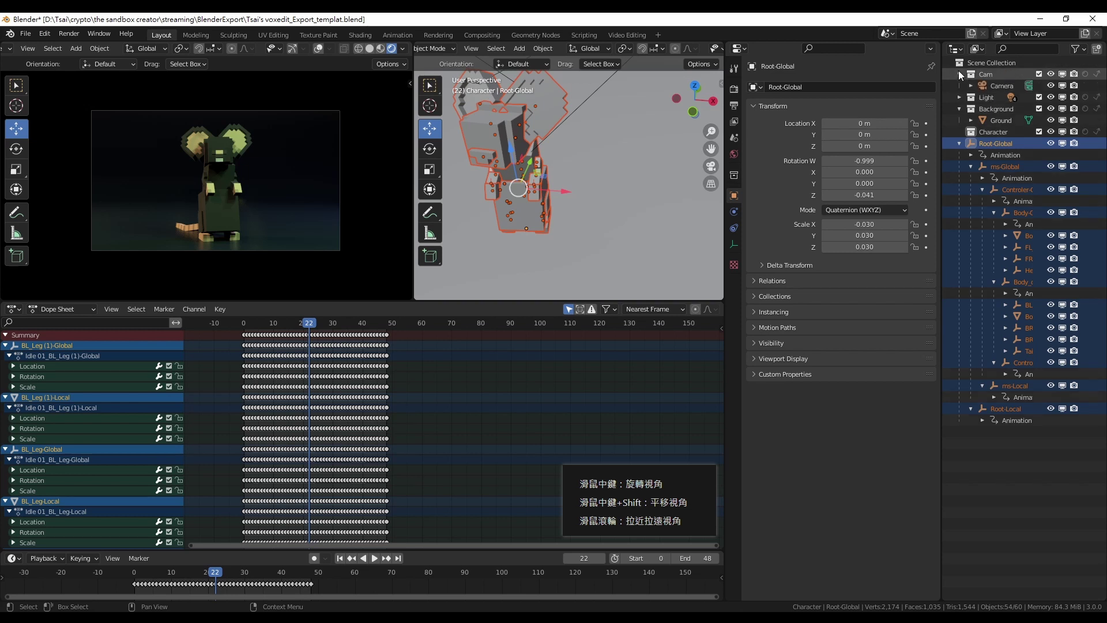
{"action": "left_click", "coordinate": [991, 86]}
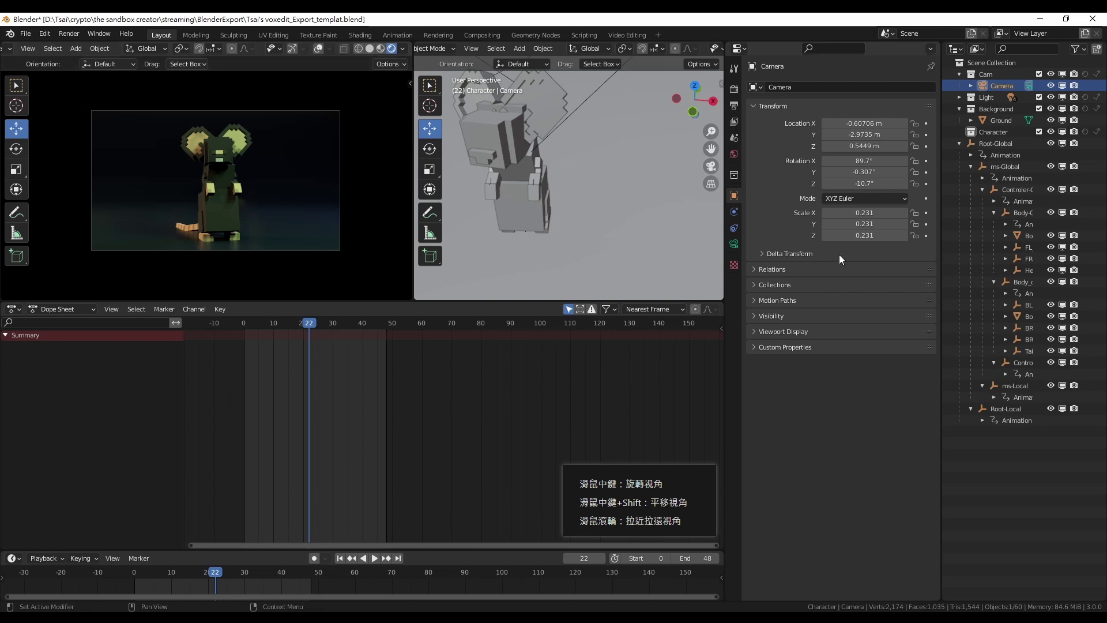
{"action": "left_click", "coordinate": [1002, 141]}
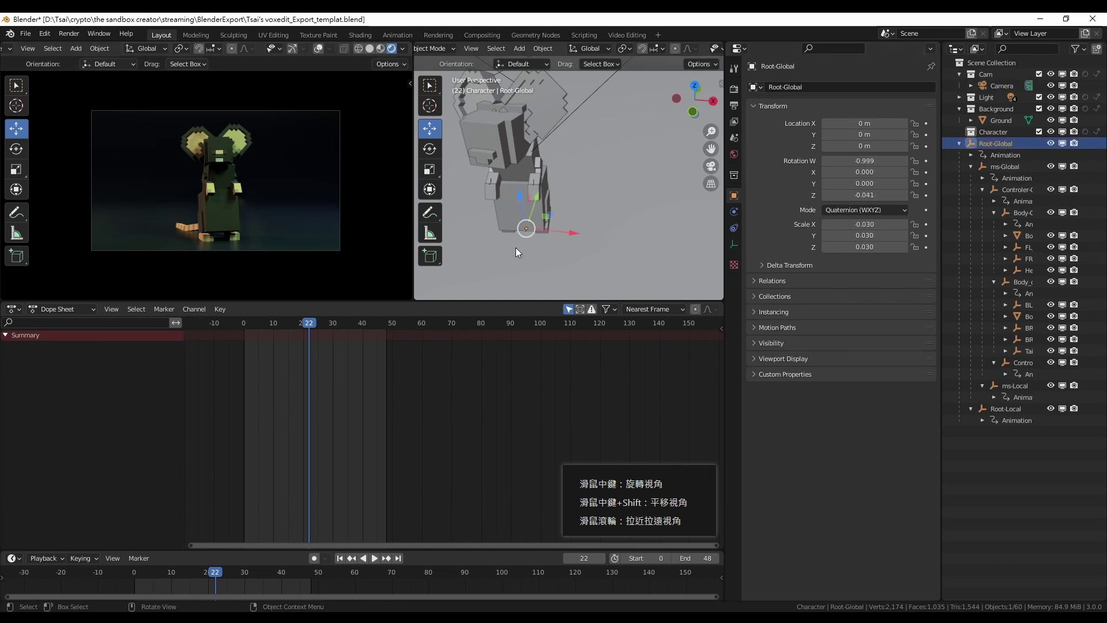
{"action": "scroll", "coordinate": [560, 225], "scroll_direction": "up", "scroll_amount": 2}
{"action": "left_click", "coordinate": [437, 151]}
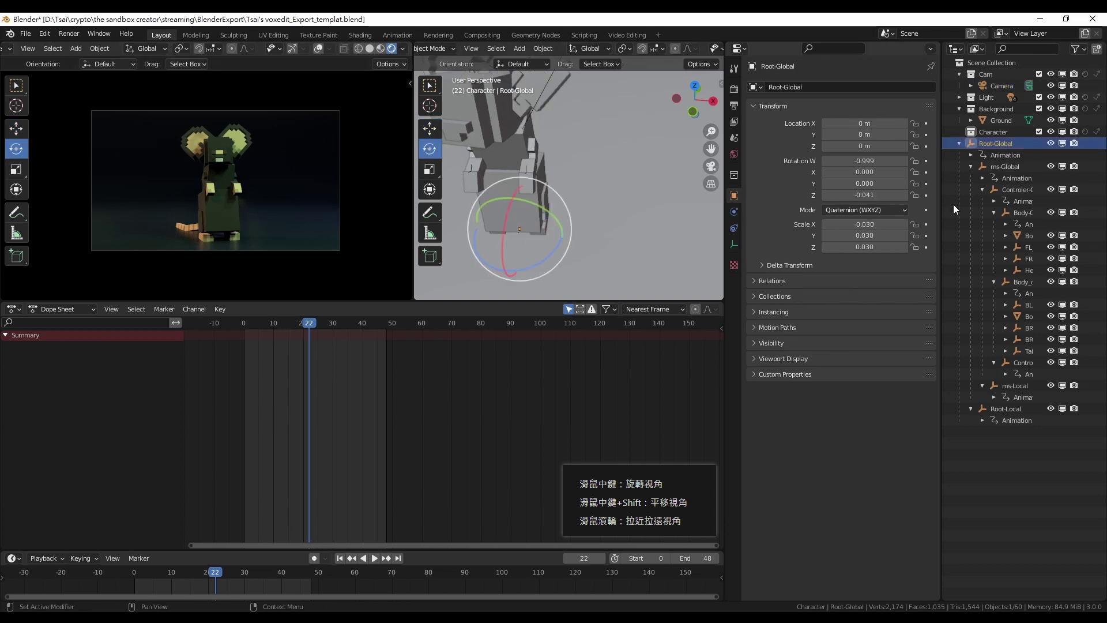
Step: Test-rotate ms-Global and the FL_Leg-Local leg, cancelling both rotations
{"action": "left_click", "coordinate": [1000, 166]}
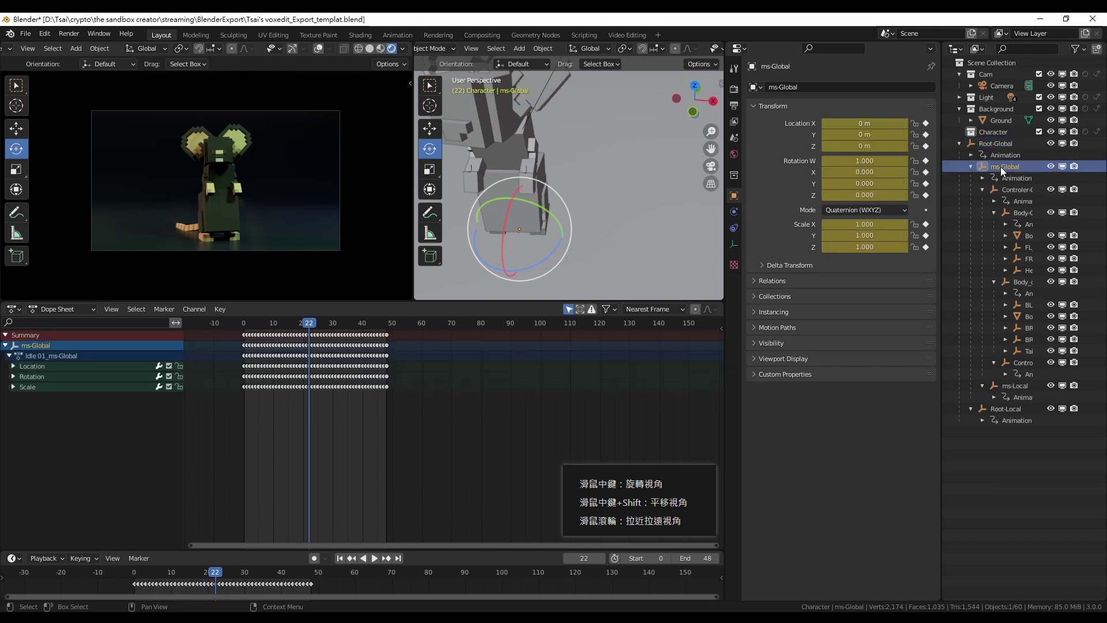
{"action": "left_click_drag", "start_coordinate": [529, 268], "coordinate": [510, 128]}
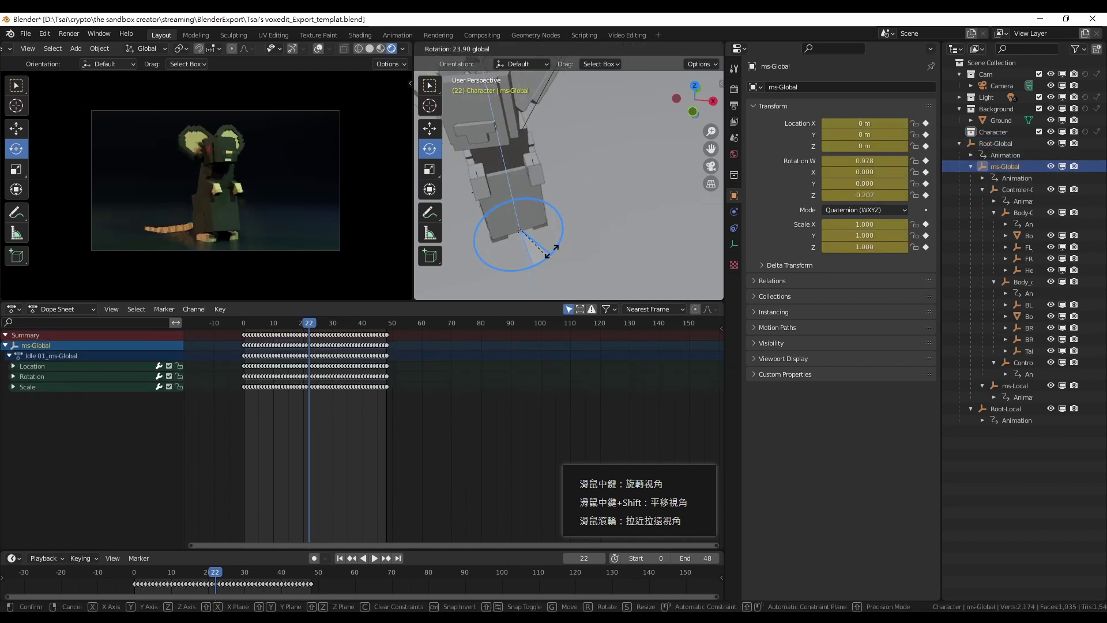
{"action": "right_click", "coordinate": [510, 128]}
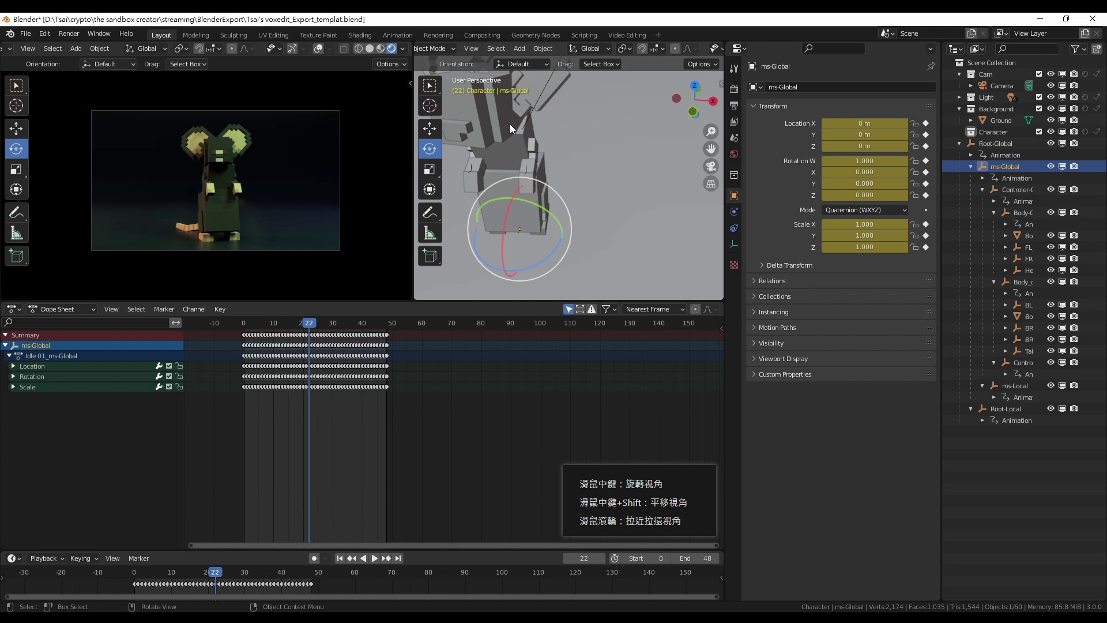
{"action": "left_click", "coordinate": [532, 170]}
{"action": "left_click_drag", "start_coordinate": [571, 190], "coordinate": [607, 214]}
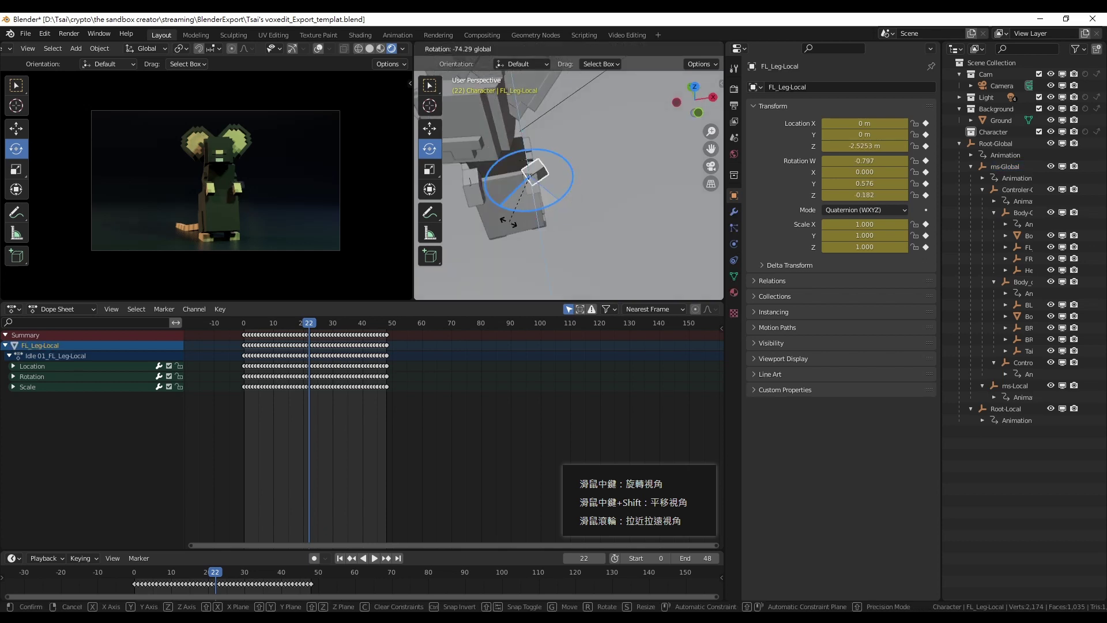
{"action": "right_click", "coordinate": [607, 213]}
{"action": "mouse_move", "coordinate": [551, 198]}
{"action": "middle_mouse_down"}
{"action": "mouse_move", "coordinate": [631, 239]}
{"action": "mouse_move", "coordinate": [594, 190]}
{"action": "middle_mouse_up"}
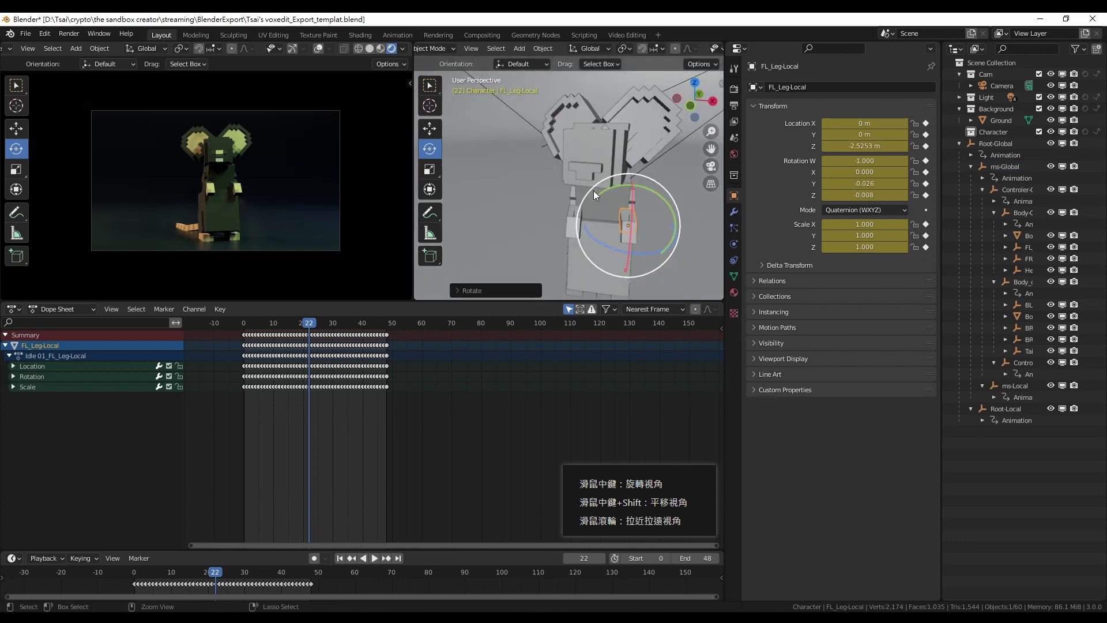
Step: Select Root-Global and open its Rotation Mode dropdown in Object Properties
{"action": "left_click", "coordinate": [1003, 141]}
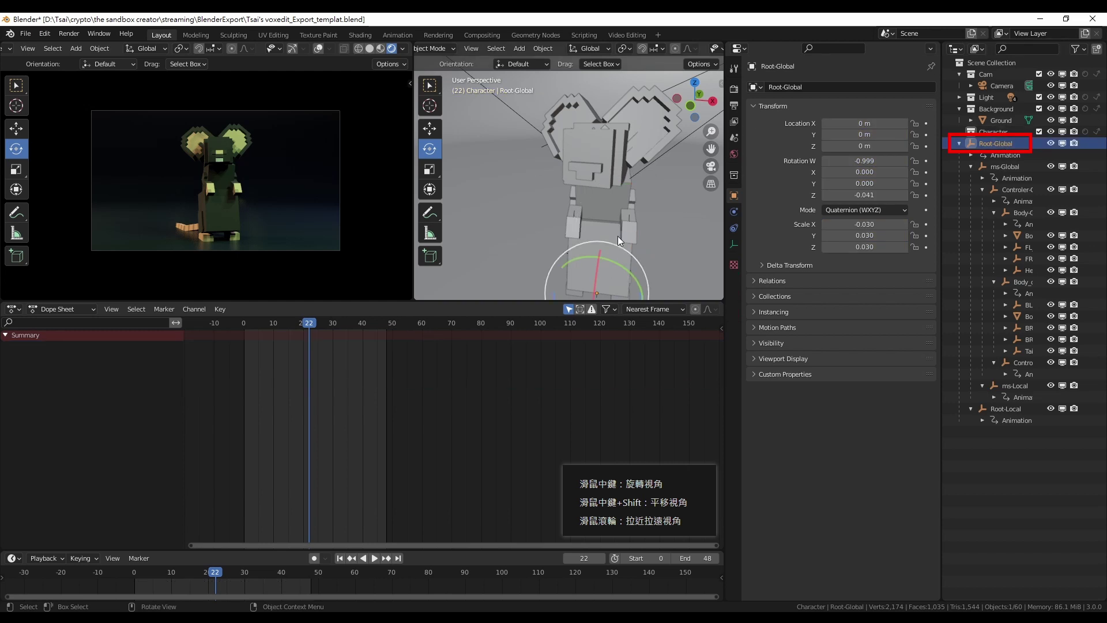
{"action": "mouse_move", "coordinate": [618, 236]}
{"action": "middle_mouse_down"}
{"action": "mouse_move", "coordinate": [618, 203]}
{"action": "mouse_move", "coordinate": [583, 209]}
{"action": "middle_mouse_up"}
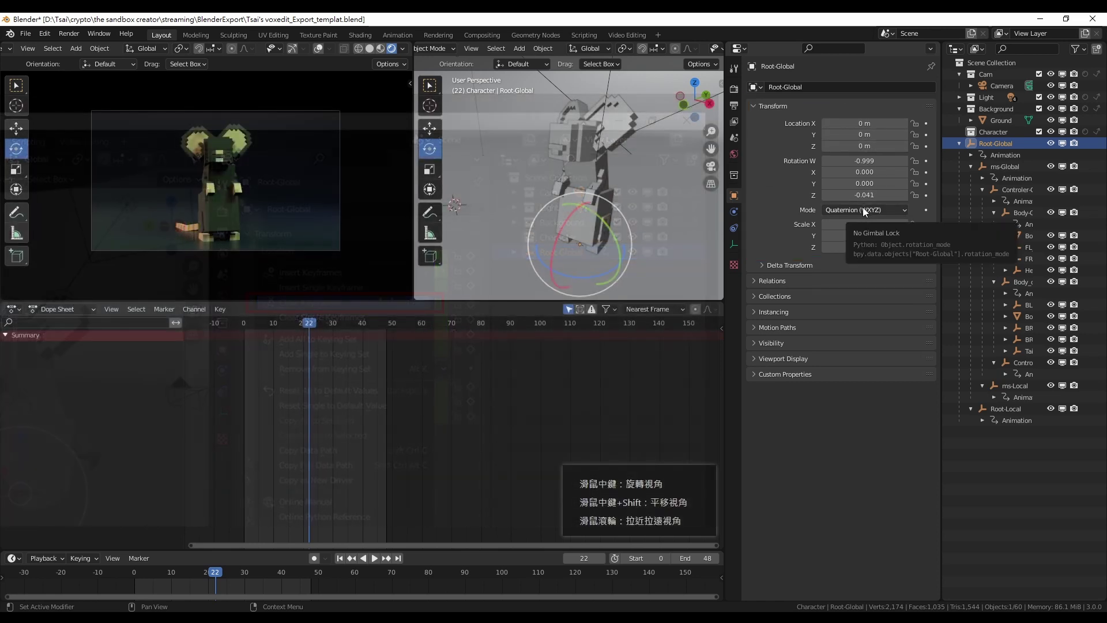
{"action": "left_click", "coordinate": [868, 212]}
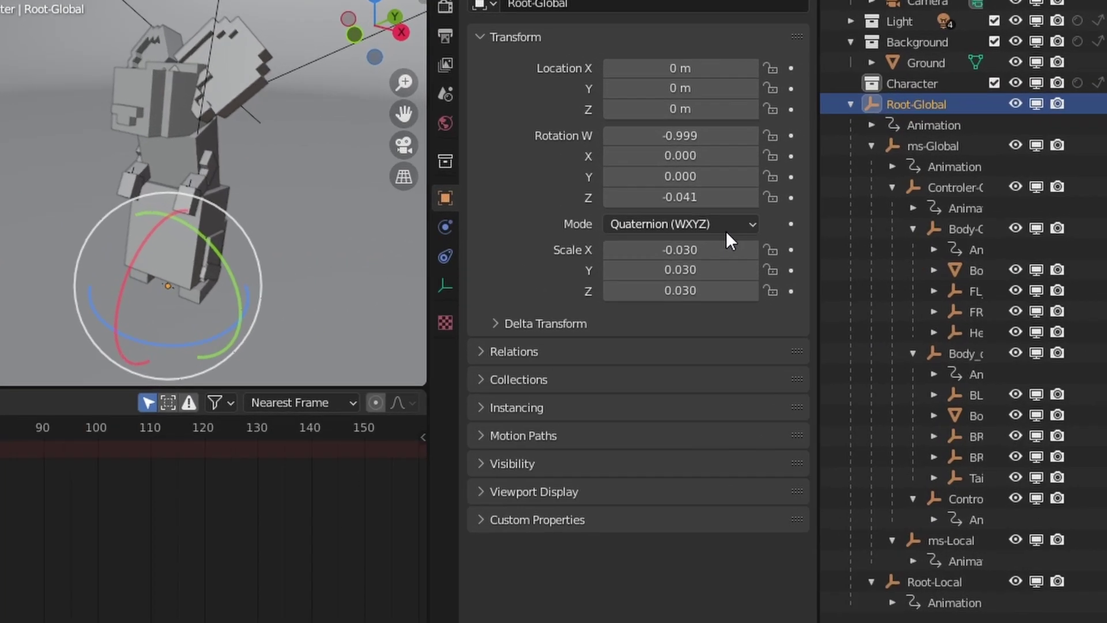
{"action": "left_click", "coordinate": [900, 210]}
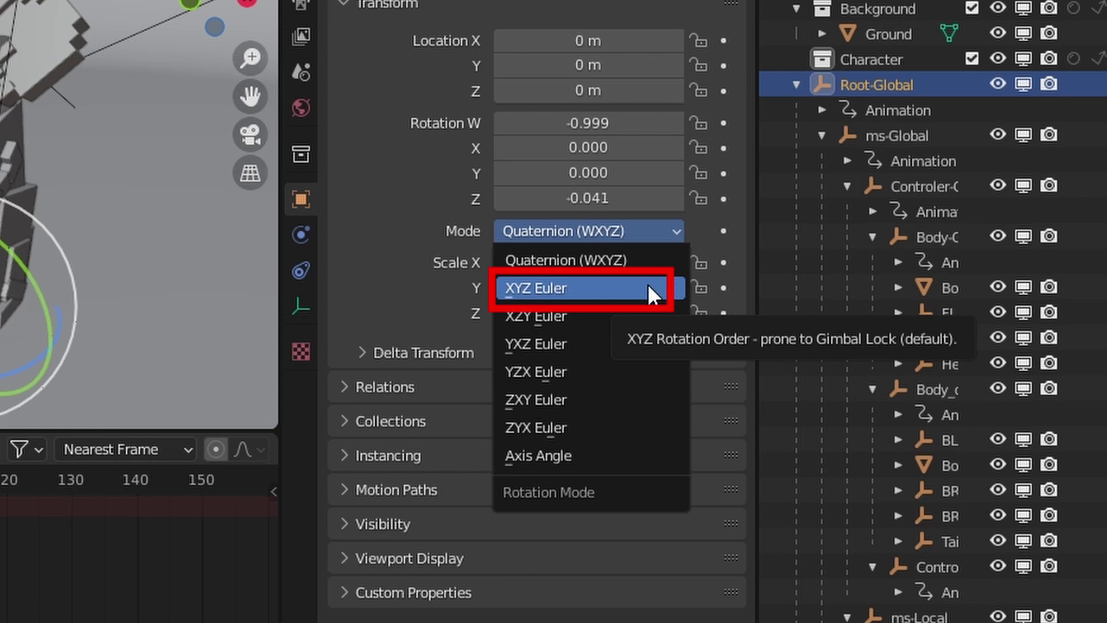
Step: Set Root-Global's rotation mode to XYZ Euler and return the playhead to frame 0
{"action": "left_click", "coordinate": [648, 284]}
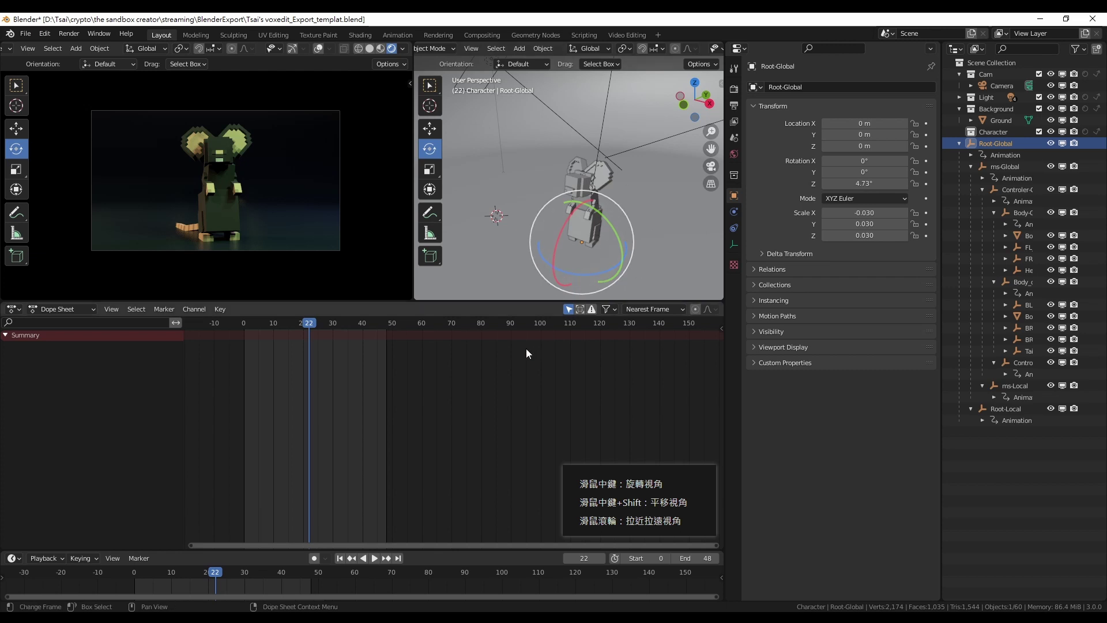
{"action": "left_click", "coordinate": [243, 324]}
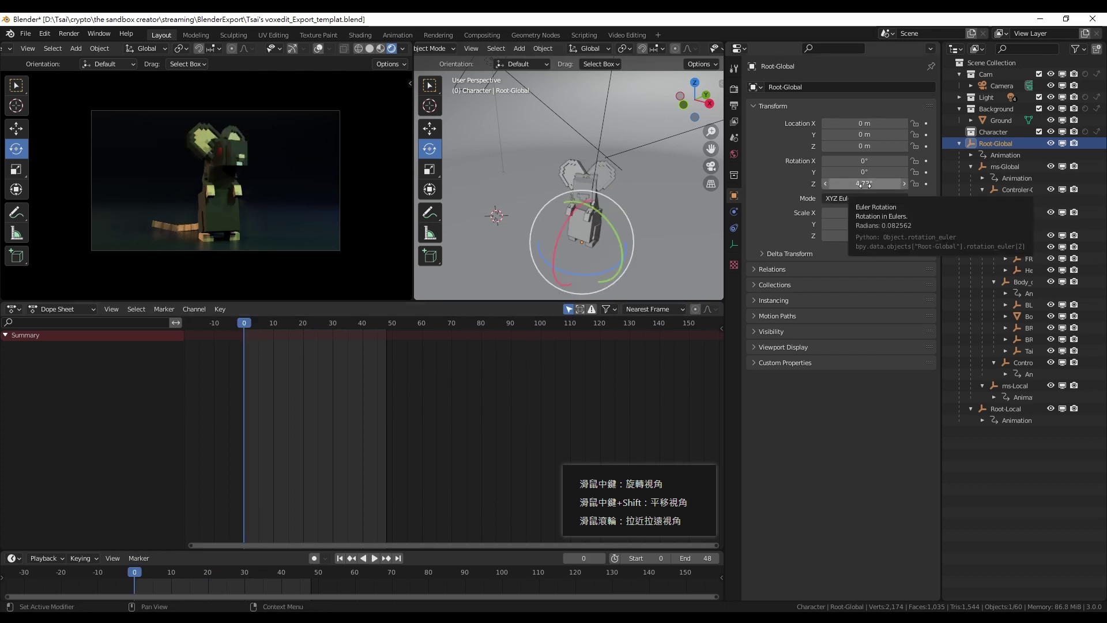
Step: After a cancelled test spin, nudge Root-Global's Z rotation to about 7.93° and show its keyframe options
{"action": "left_click_drag", "start_coordinate": [849, 185], "coordinate": [849, 185]}
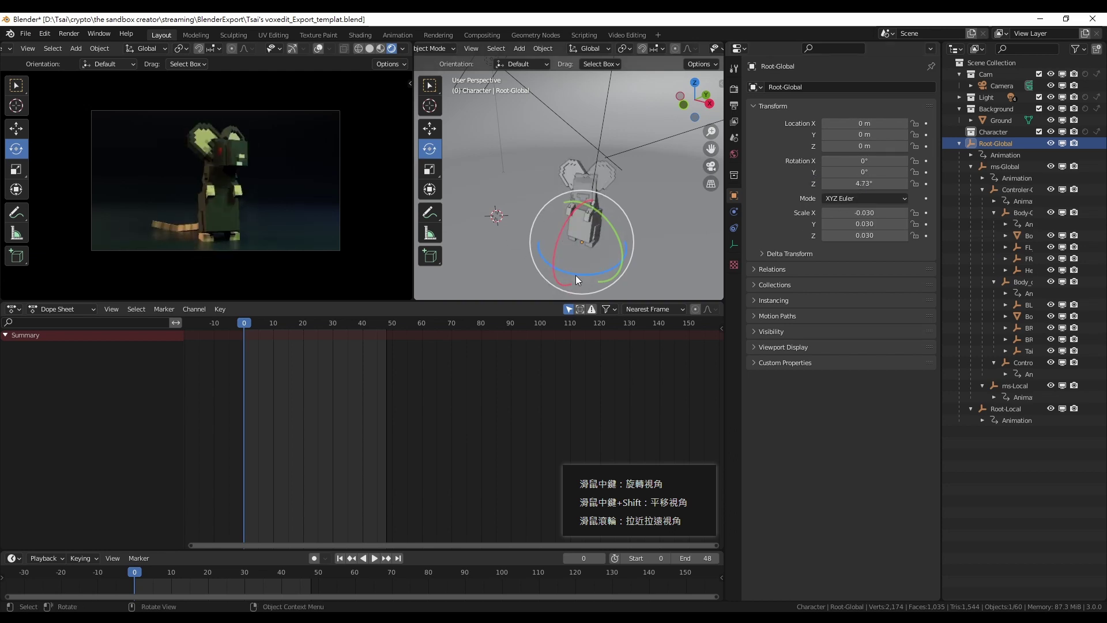
{"action": "mouse_move", "coordinate": [575, 275]}
{"action": "left_mouse_down"}
{"action": "mouse_move", "coordinate": [699, 185]}
{"action": "mouse_move", "coordinate": [417, 249]}
{"action": "left_mouse_up"}
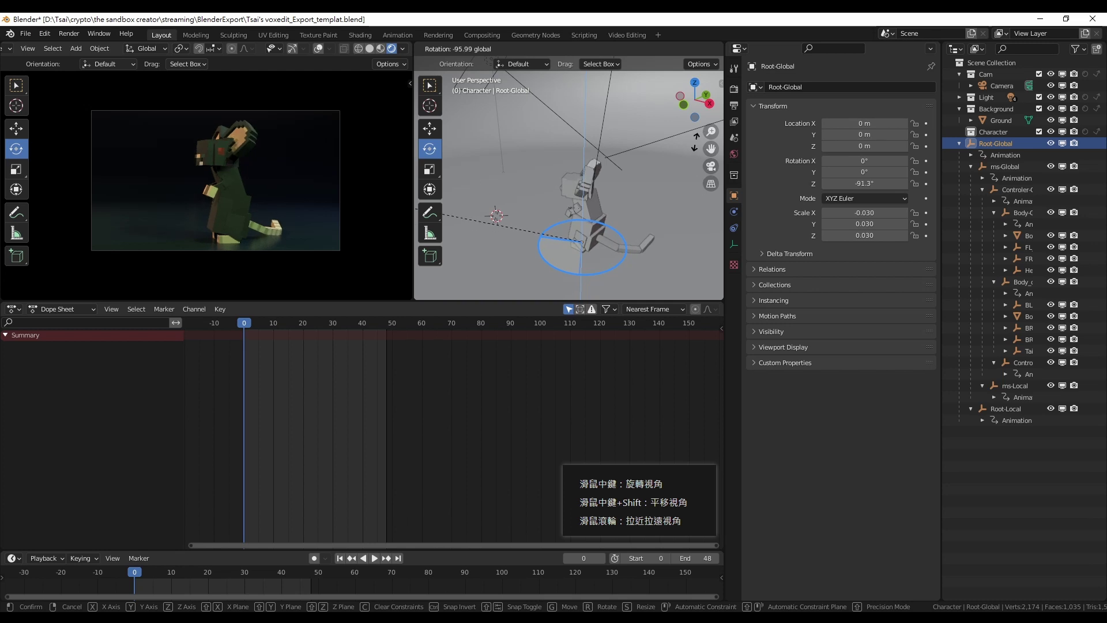
{"action": "right_click", "coordinate": [417, 249]}
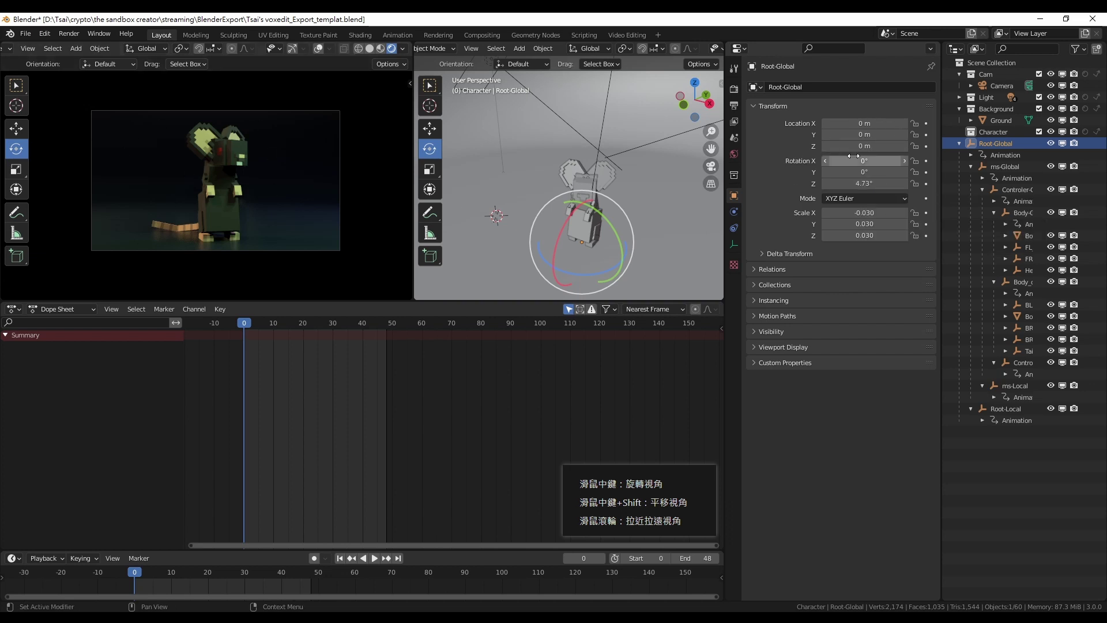
{"action": "mouse_move", "coordinate": [865, 183]}
{"action": "left_mouse_down"}
{"action": "mouse_move", "coordinate": [845, 183]}
{"action": "mouse_move", "coordinate": [875, 186]}
{"action": "left_mouse_up"}
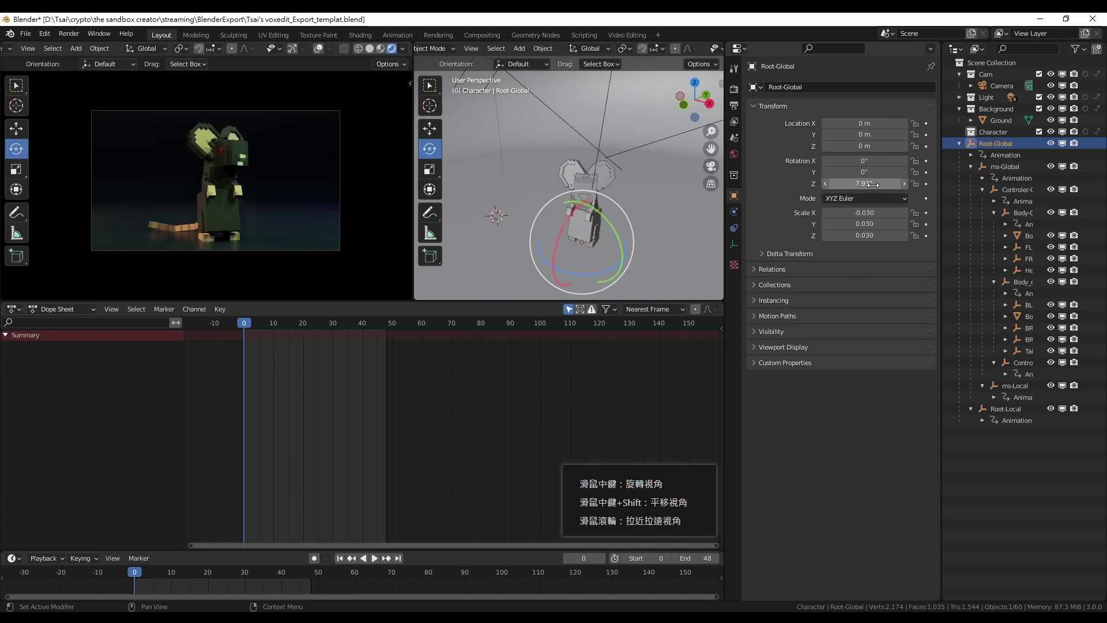
{"action": "right_click", "coordinate": [875, 186]}
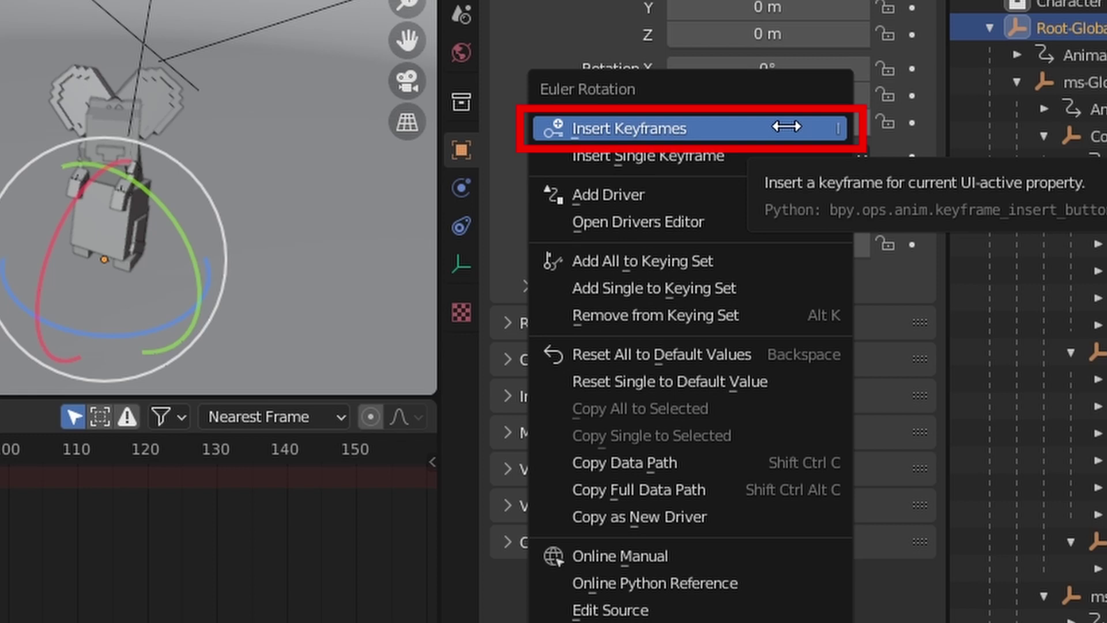
Step: Keyframe Root-Global's rotation at frame 0 (Z 7.93°) and move to frame 48
{"action": "left_click", "coordinate": [787, 126]}
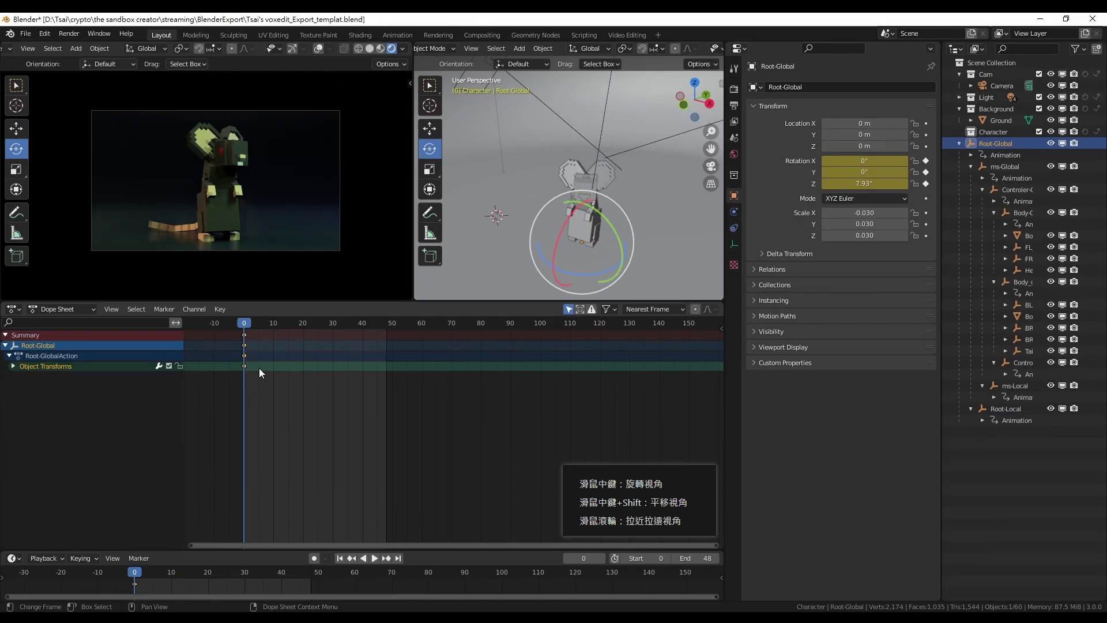
{"action": "key", "text": "shift+Left"}
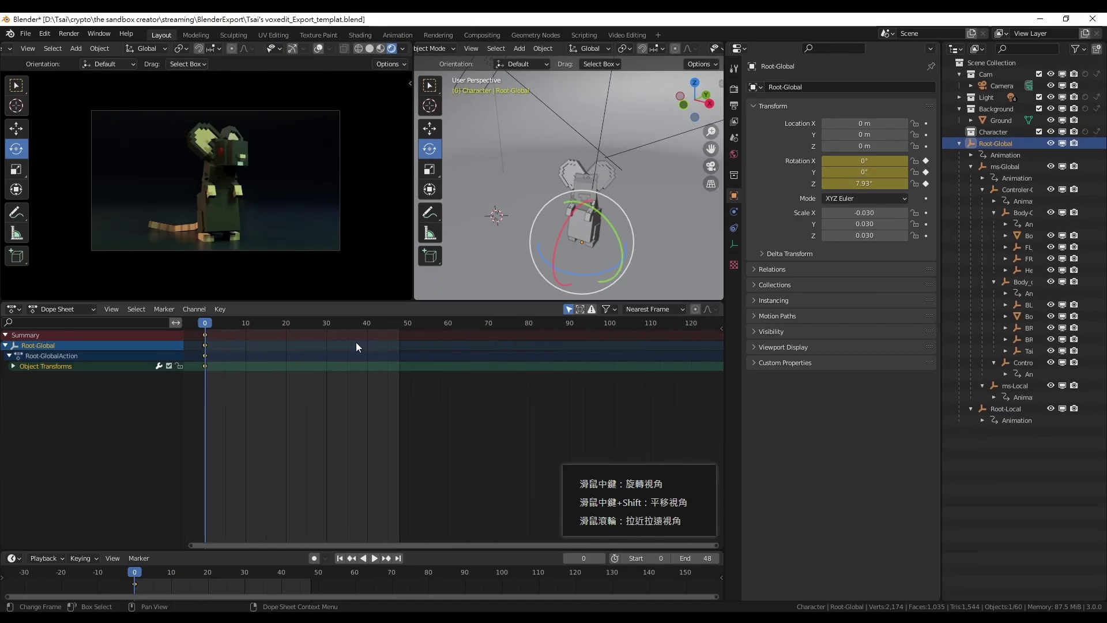
{"action": "left_click", "coordinate": [399, 322]}
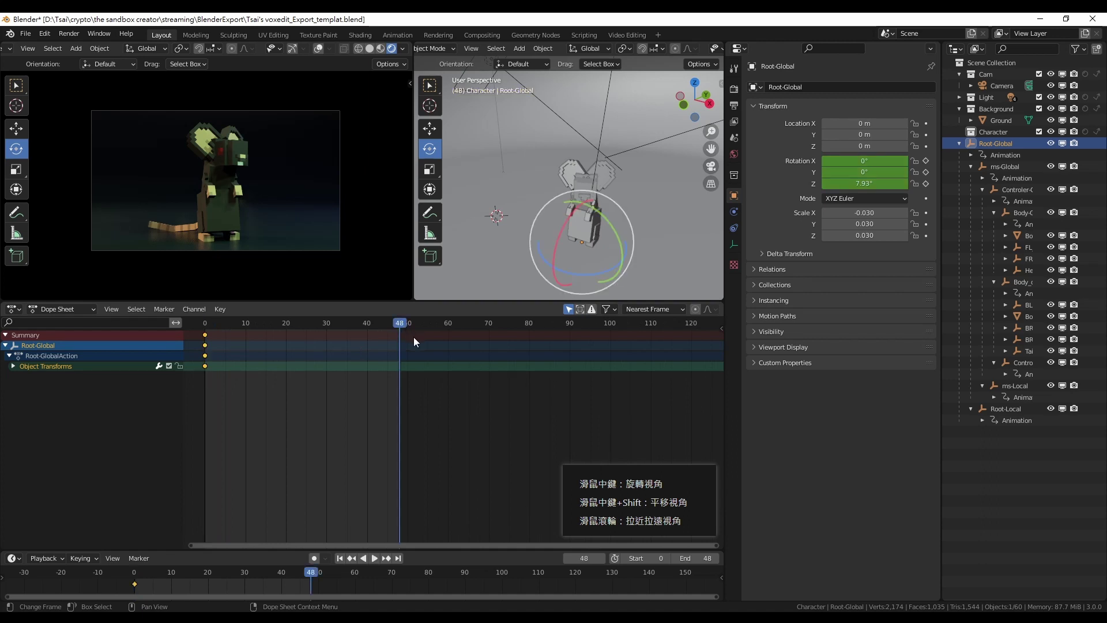
{"action": "middle_click_drag", "start_coordinate": [388, 372], "coordinate": [426, 372]}
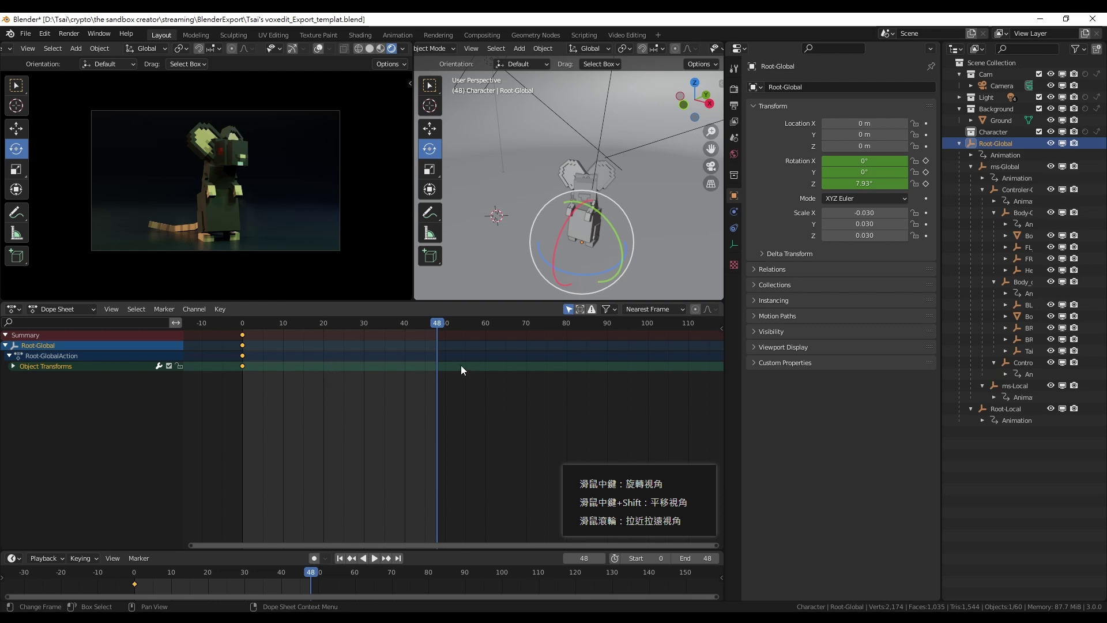
Step: Set Z rotation to 368° at frame 48, keyframe it, and return to frame 0
{"action": "double_click", "coordinate": [879, 184]}
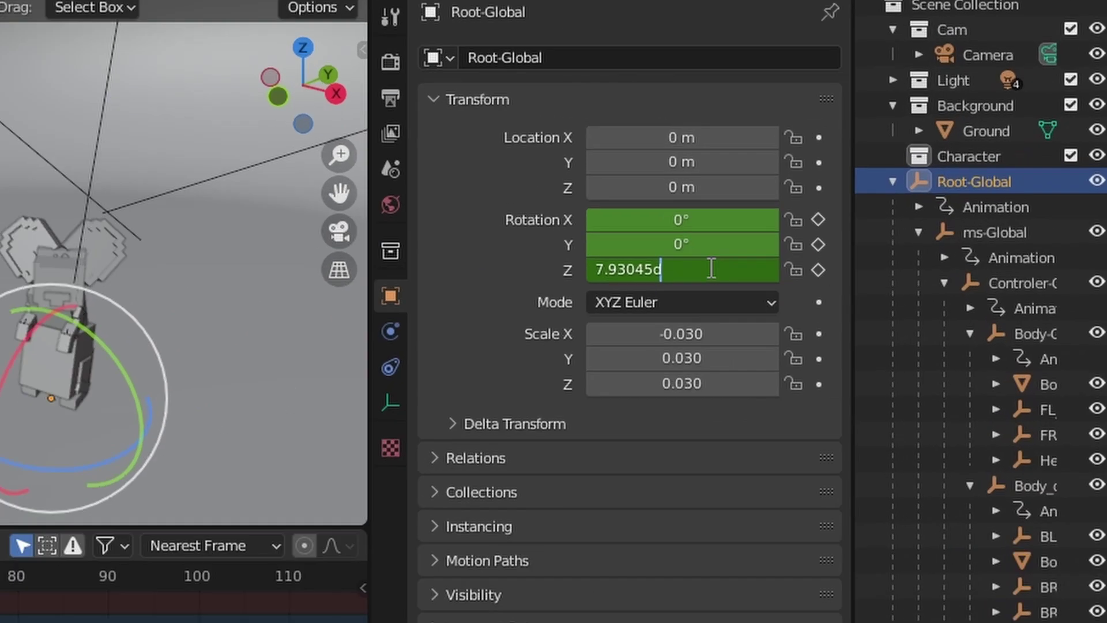
{"action": "type", "text": "++33"}
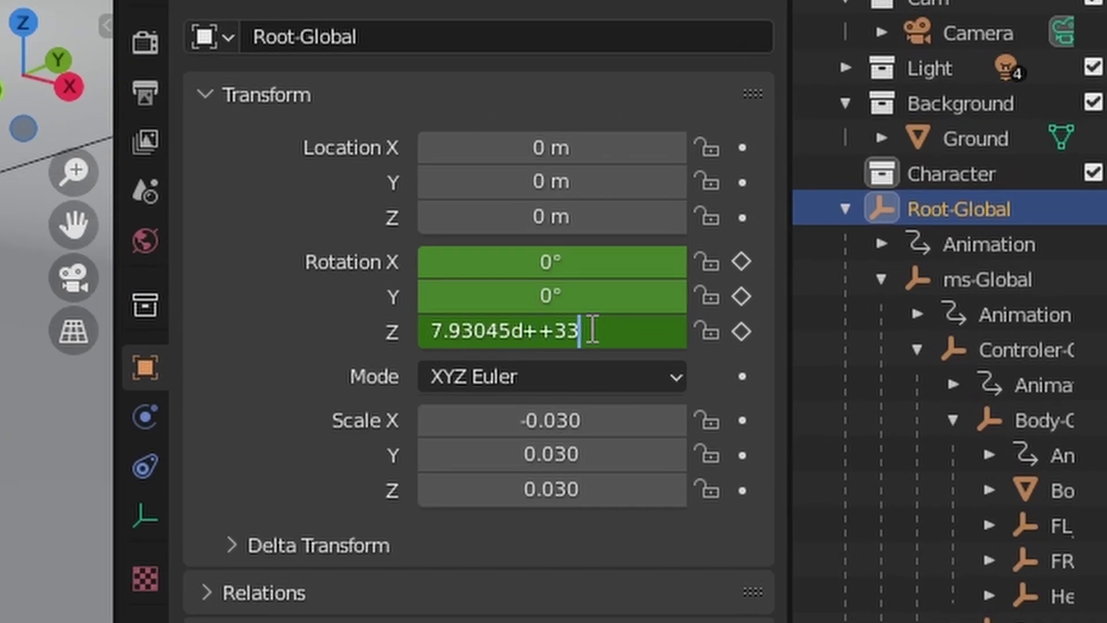
{"action": "type", "text": "6600"}
{"action": "key", "text": "BackSpace"}
{"action": "key", "text": "BackSpace"}
{"action": "key", "text": "BackSpace"}
{"action": "type", "text": "33"}
{"action": "key", "text": "BackSpace"}
{"action": "key", "text": "BackSpace"}
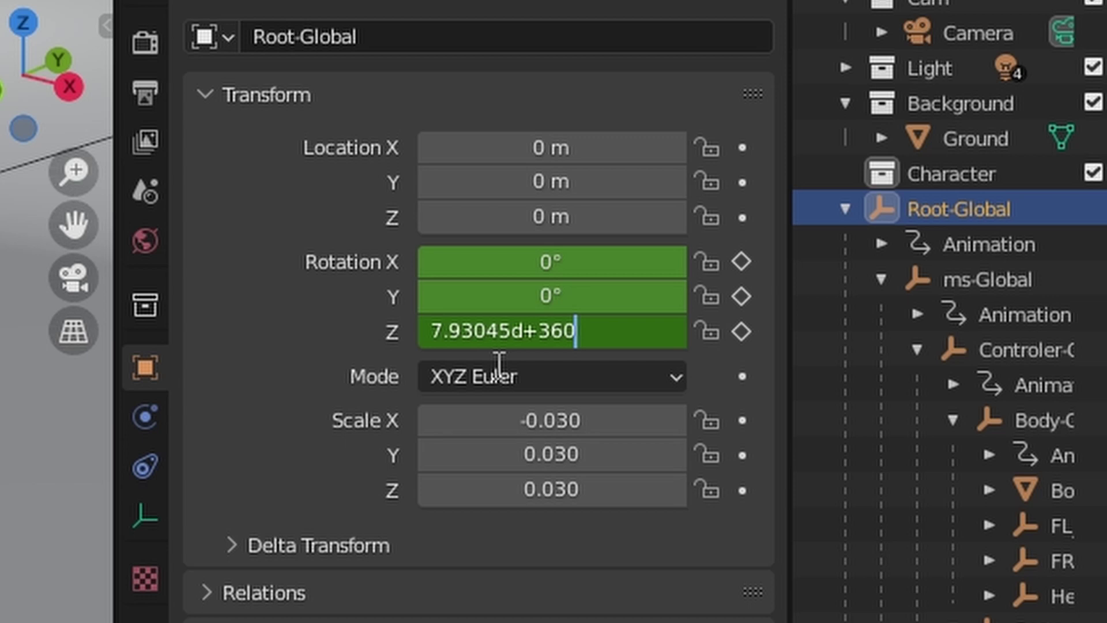
{"action": "key", "text": "Return"}
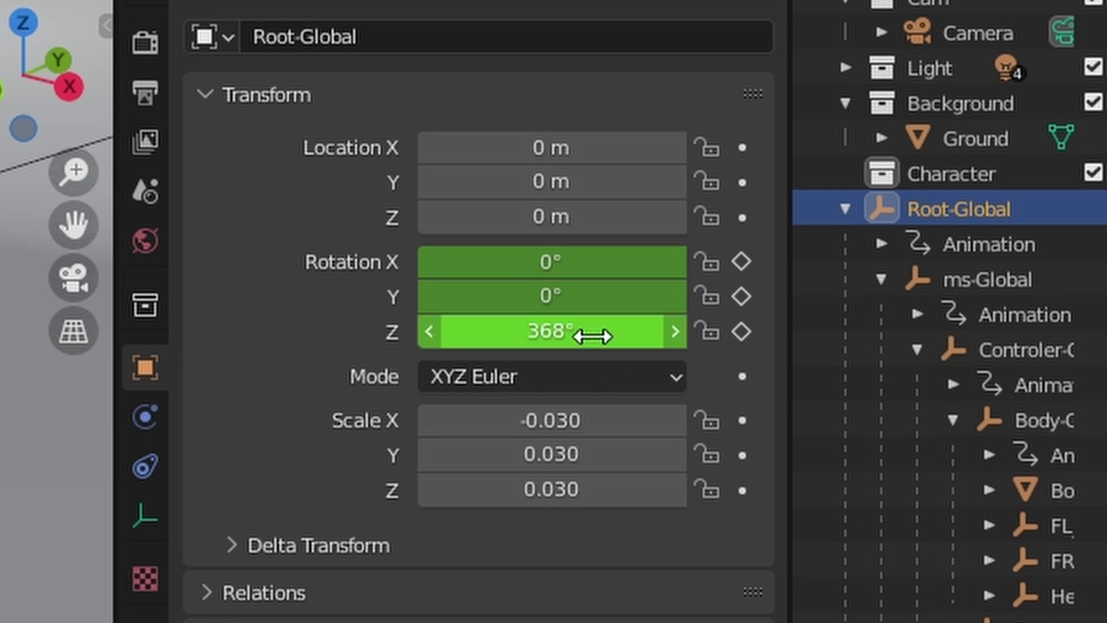
{"action": "right_click", "coordinate": [593, 335]}
{"action": "left_click", "coordinate": [630, 219]}
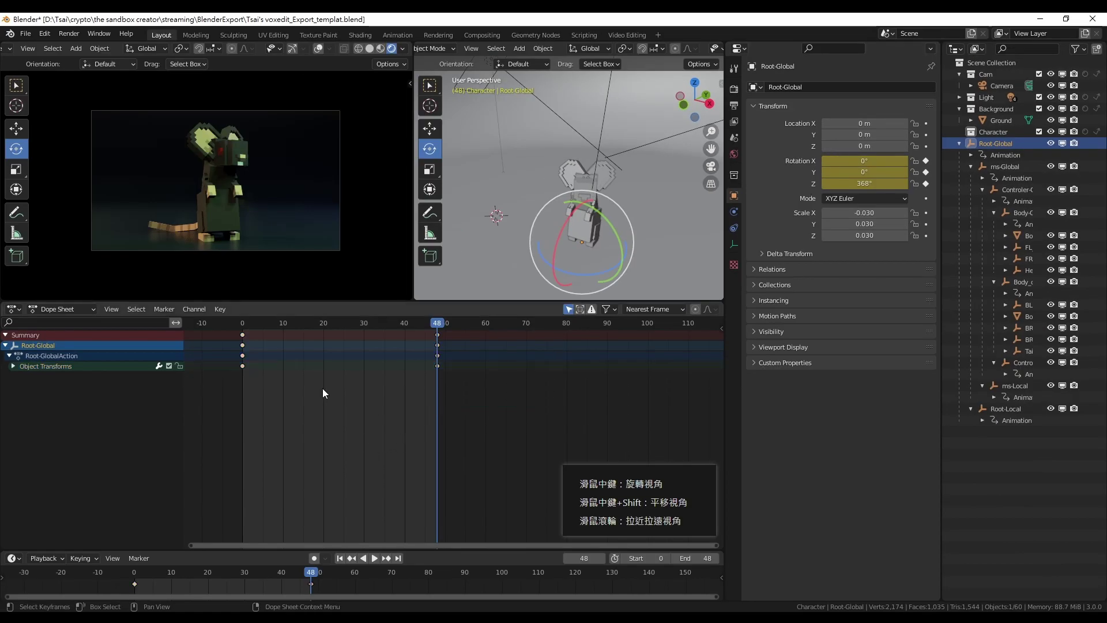
{"action": "left_click", "coordinate": [244, 321]}
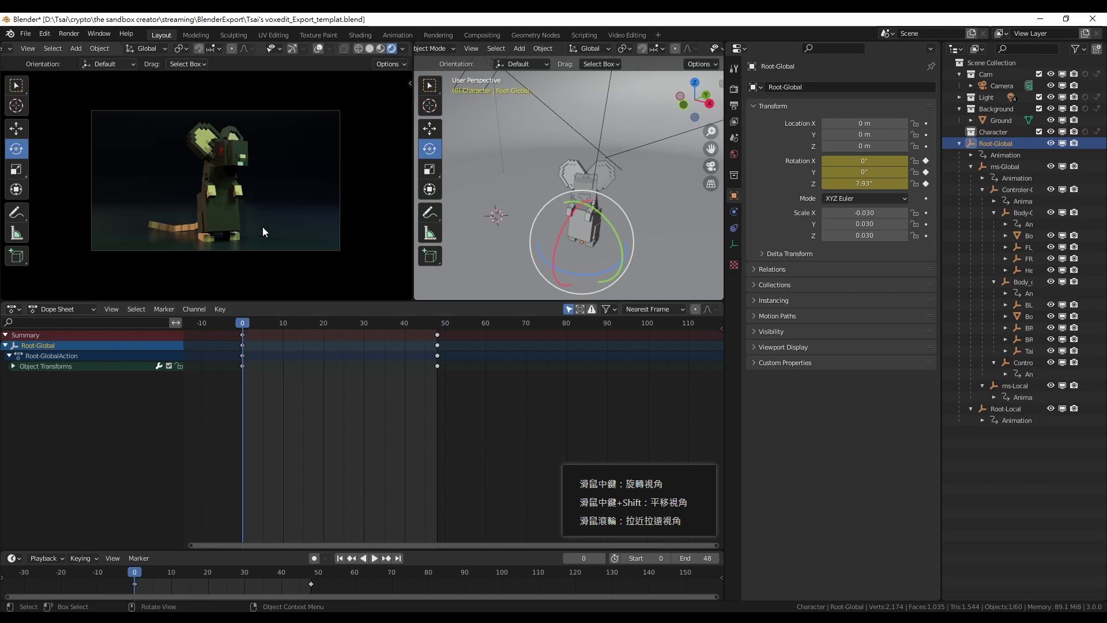
Step: Preview the spin, then inspect the rotation curves in the Graph Editor with all keys selected
{"action": "key", "text": "space"}
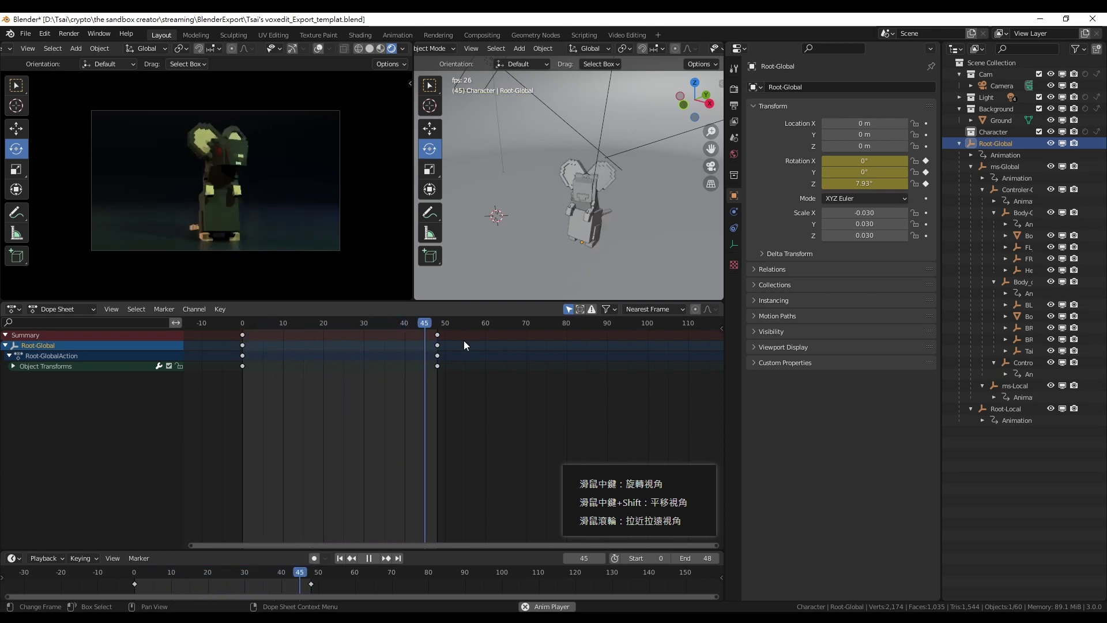
{"action": "key", "text": "space"}
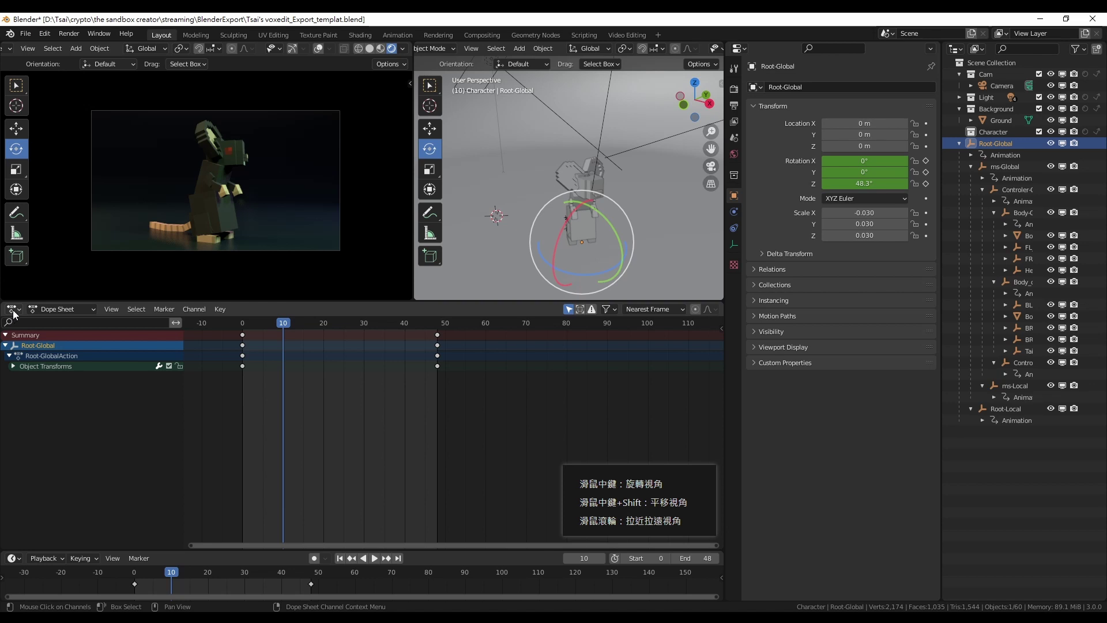
{"action": "key", "text": "ctrl+Tab"}
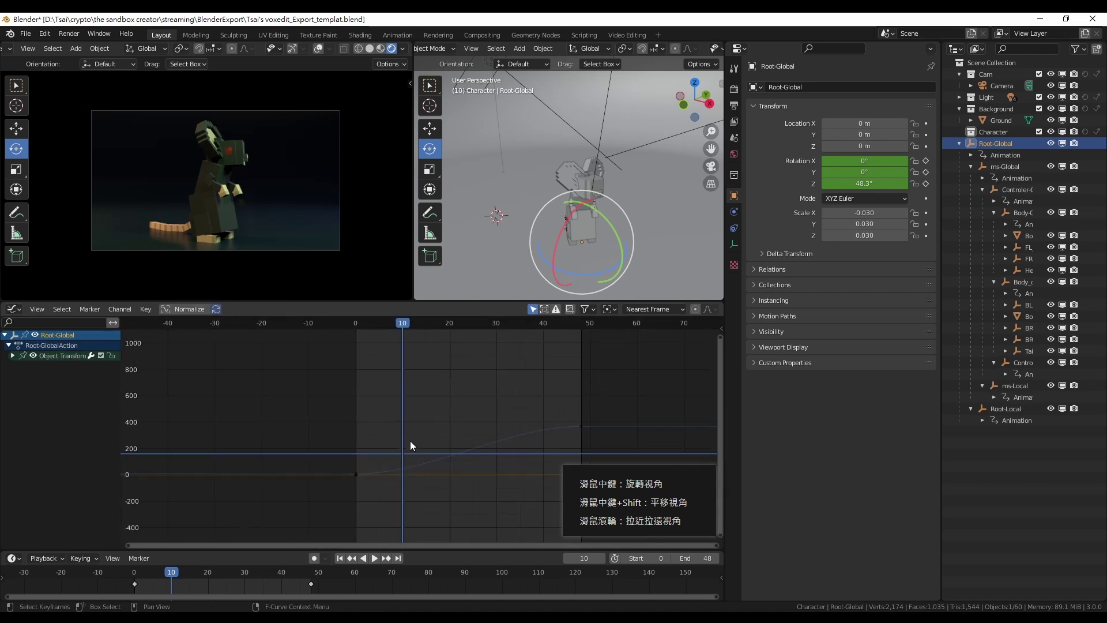
{"action": "middle_click_drag", "start_coordinate": [410, 441], "coordinate": [363, 413]}
{"action": "scroll", "coordinate": [362, 413], "scroll_direction": "up", "scroll_amount": 1}
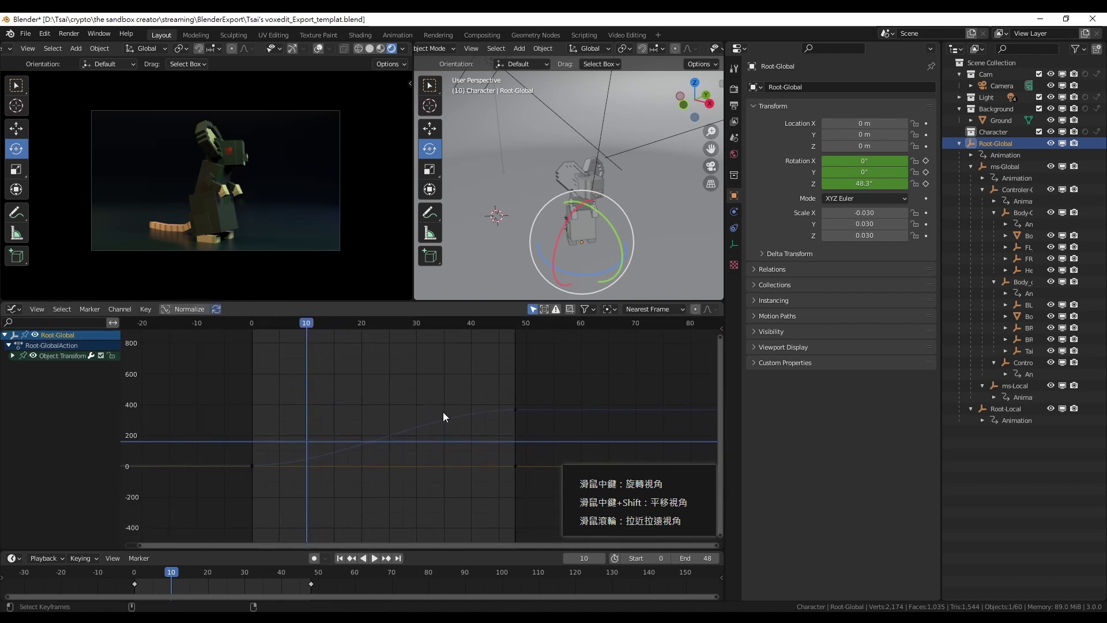
{"action": "key", "text": "a"}
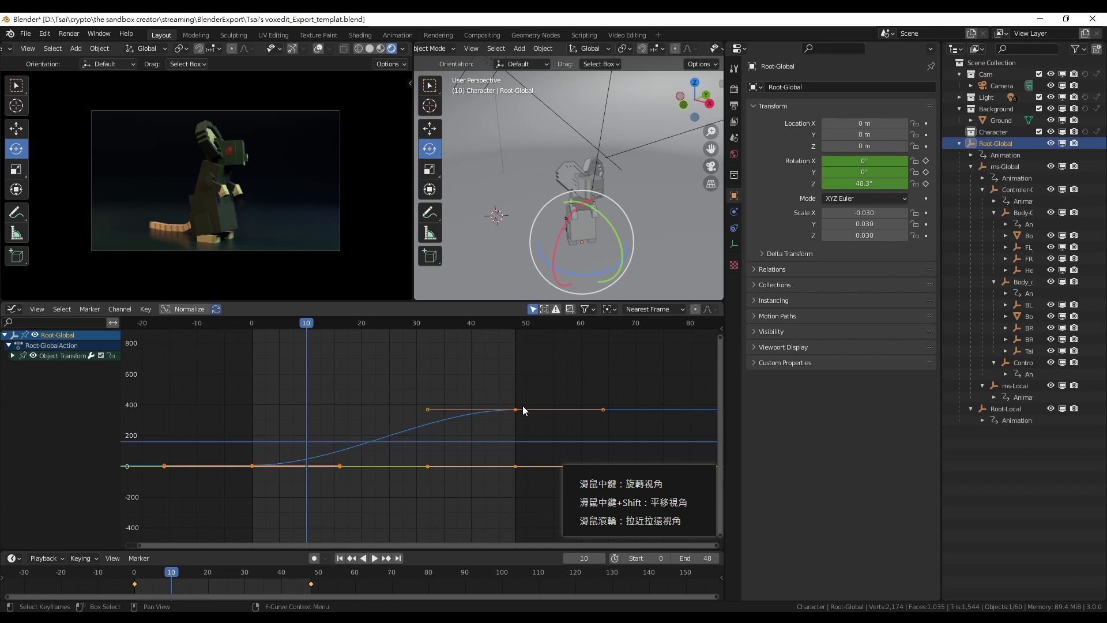
Step: Back in the Dope Sheet, replay the spin, stop at frame 15 and show interpolation choices
{"action": "key", "text": "ctrl+Tab"}
{"action": "scroll", "coordinate": [435, 439], "scroll_direction": "up", "scroll_amount": 3}
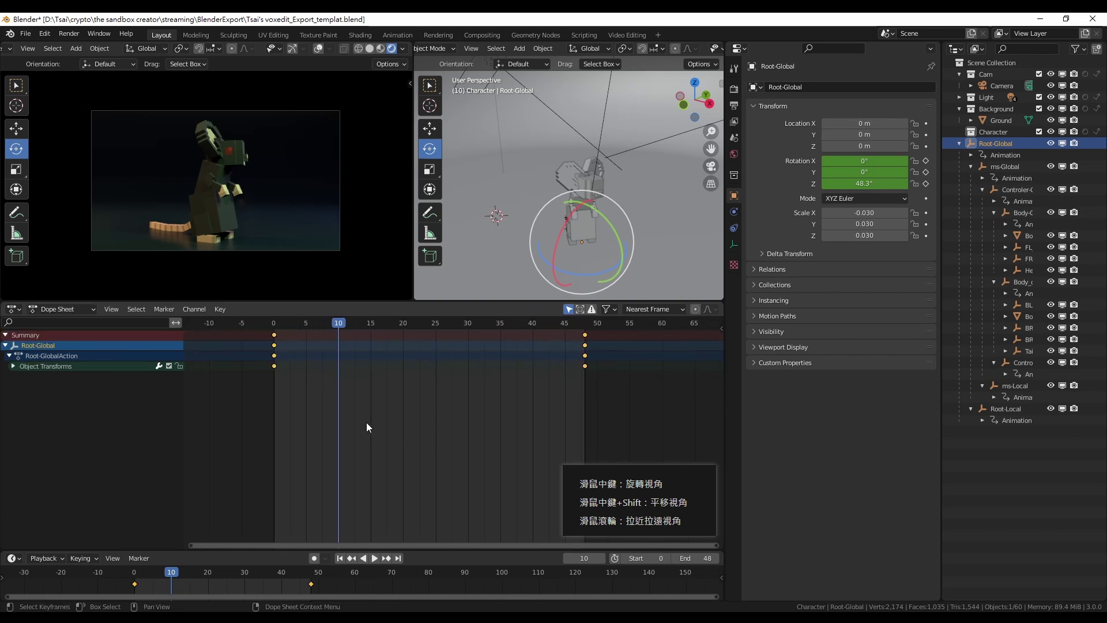
{"action": "key", "text": "space"}
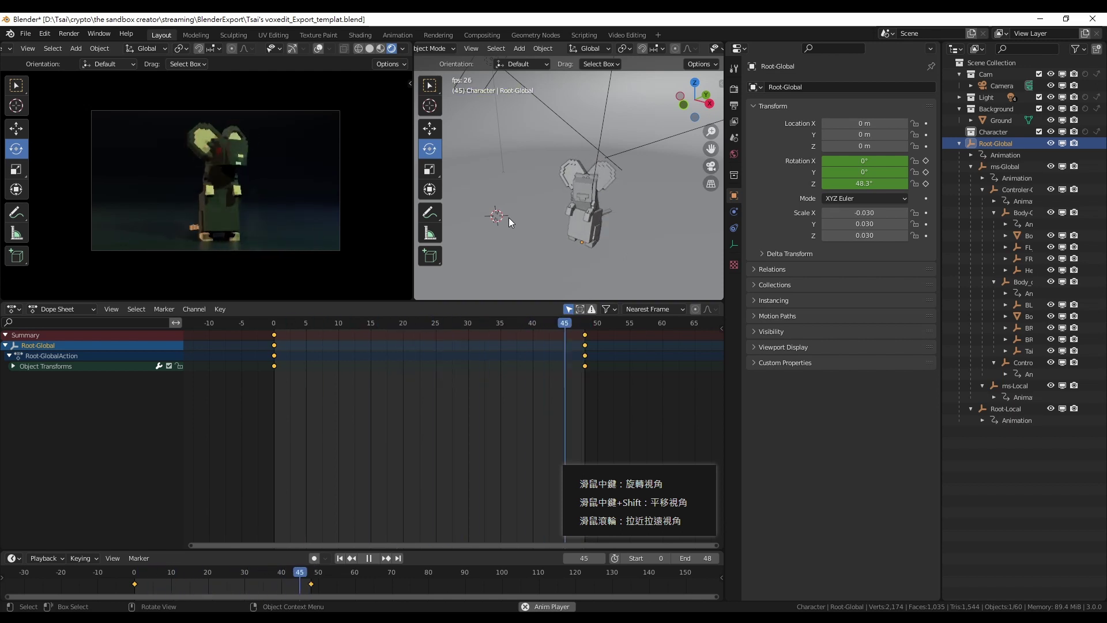
{"action": "key", "text": "space"}
{"action": "left_click", "coordinate": [371, 398]}
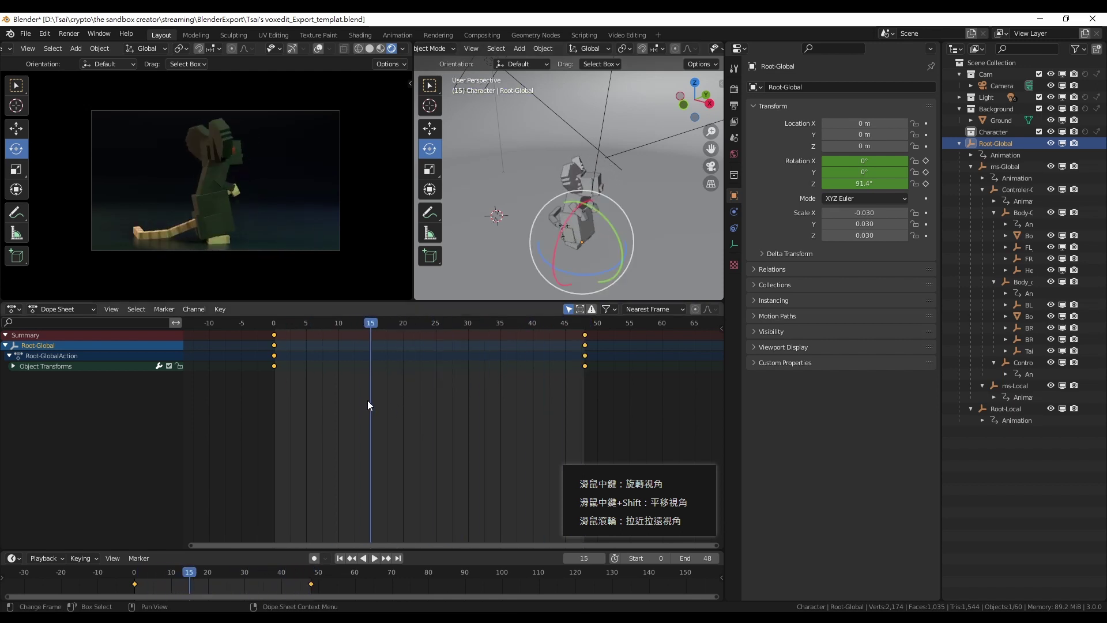
{"action": "key", "text": "t"}
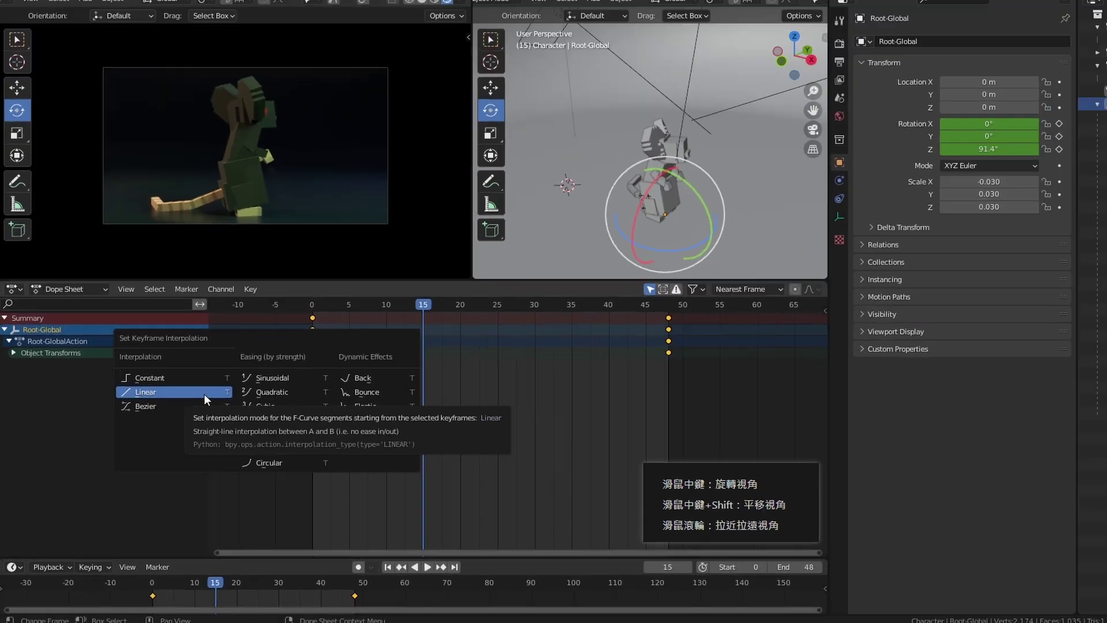
Step: Set all Root-Global rotation keys to Linear interpolation, then play in Solid shading
{"action": "left_click", "coordinate": [204, 394]}
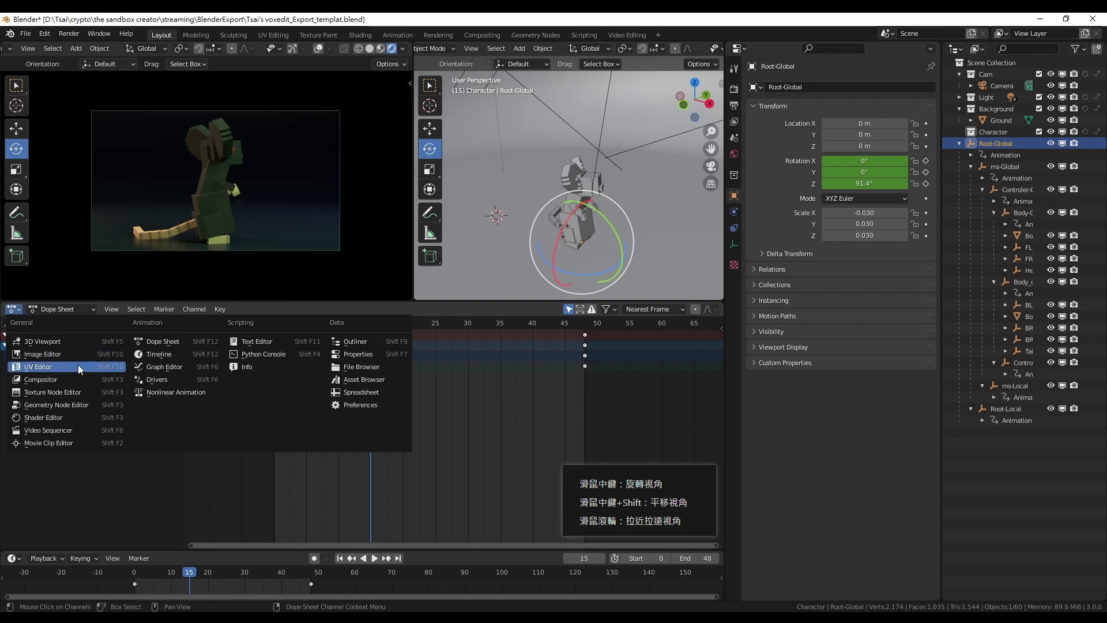
{"action": "left_click", "coordinate": [171, 368]}
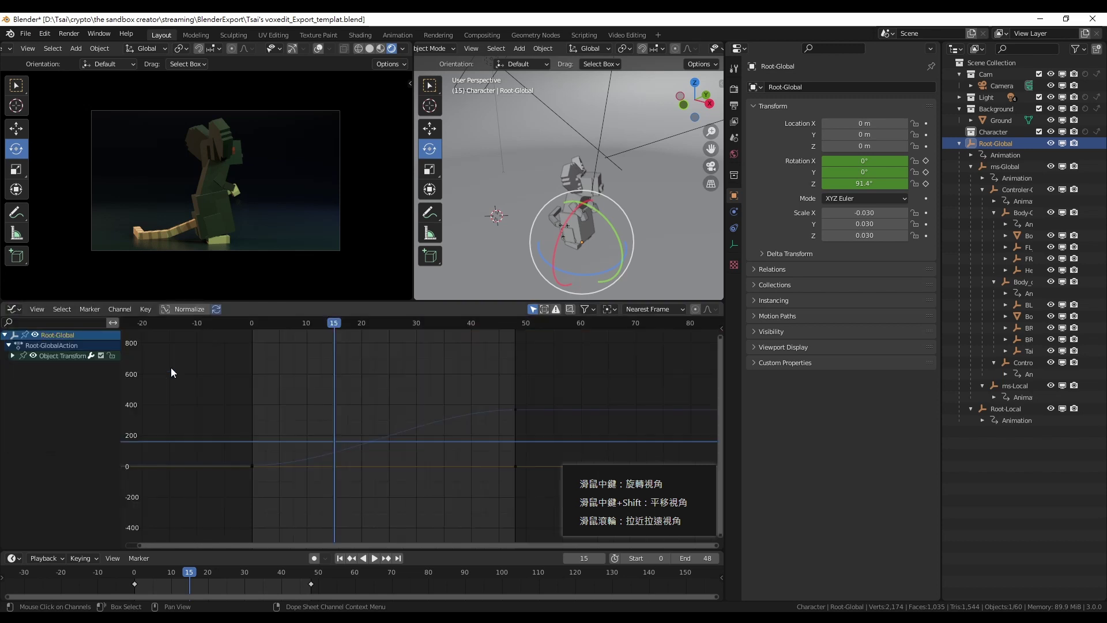
{"action": "key", "text": "a"}
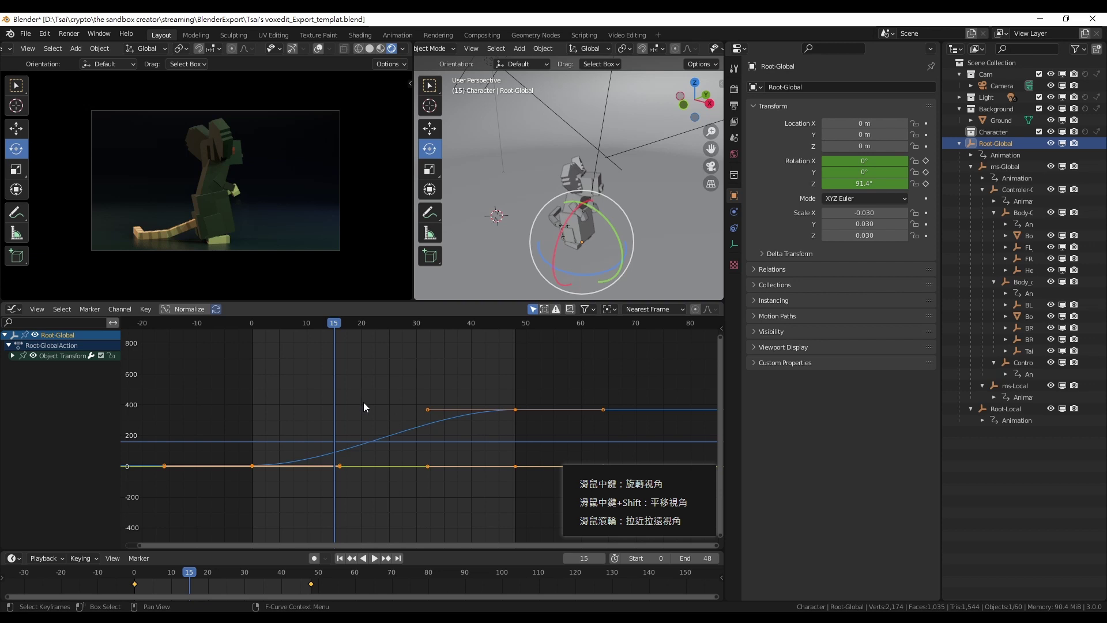
{"action": "key", "text": "t"}
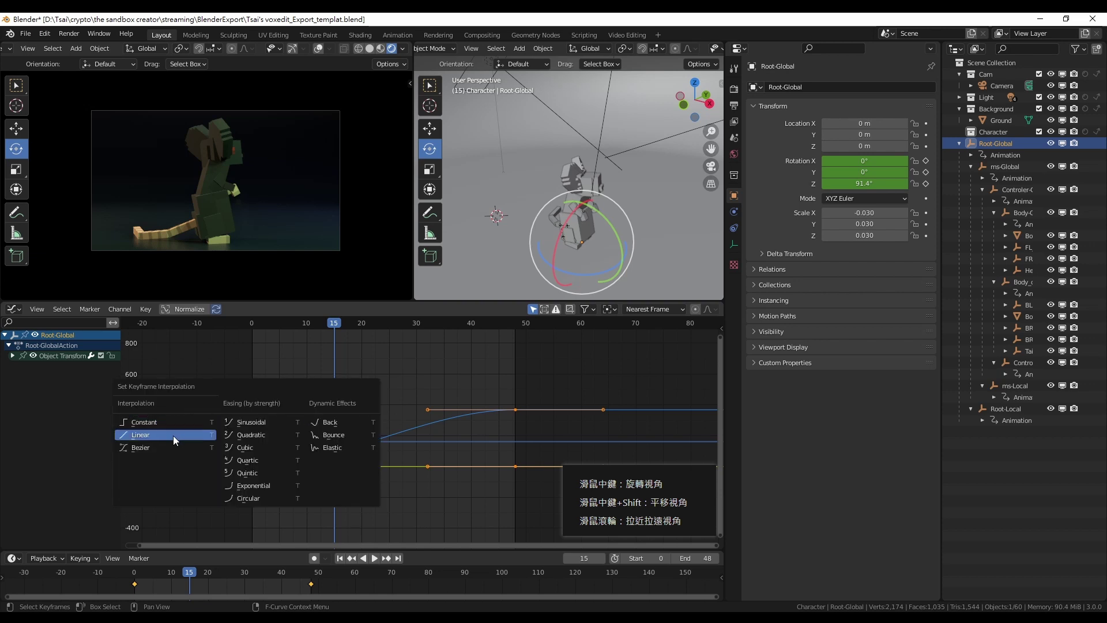
{"action": "left_click", "coordinate": [173, 435]}
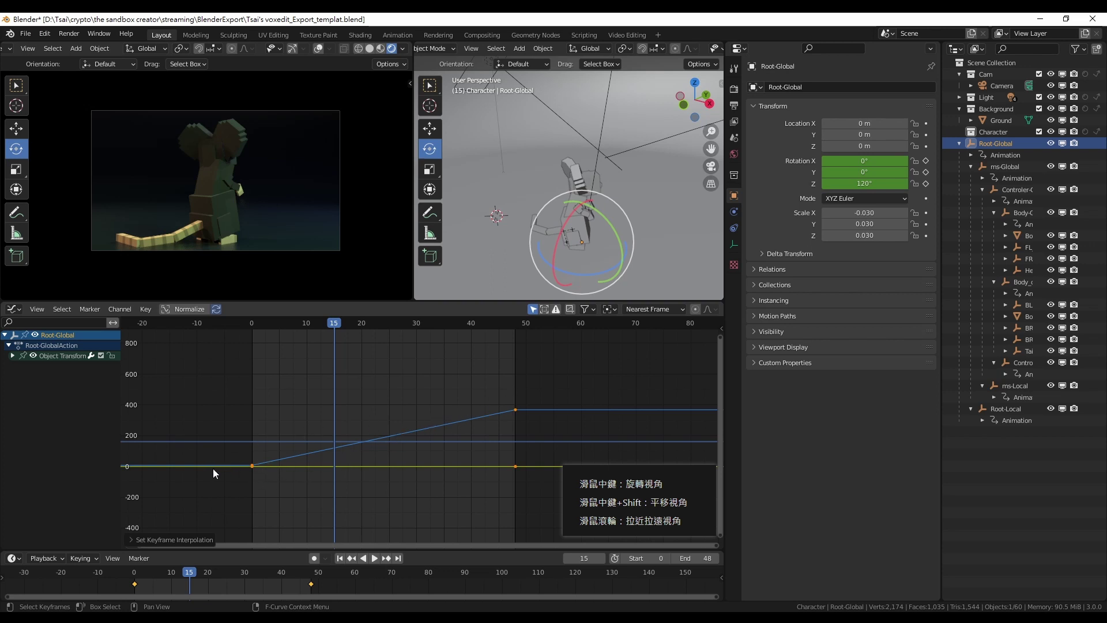
{"action": "key", "text": "space"}
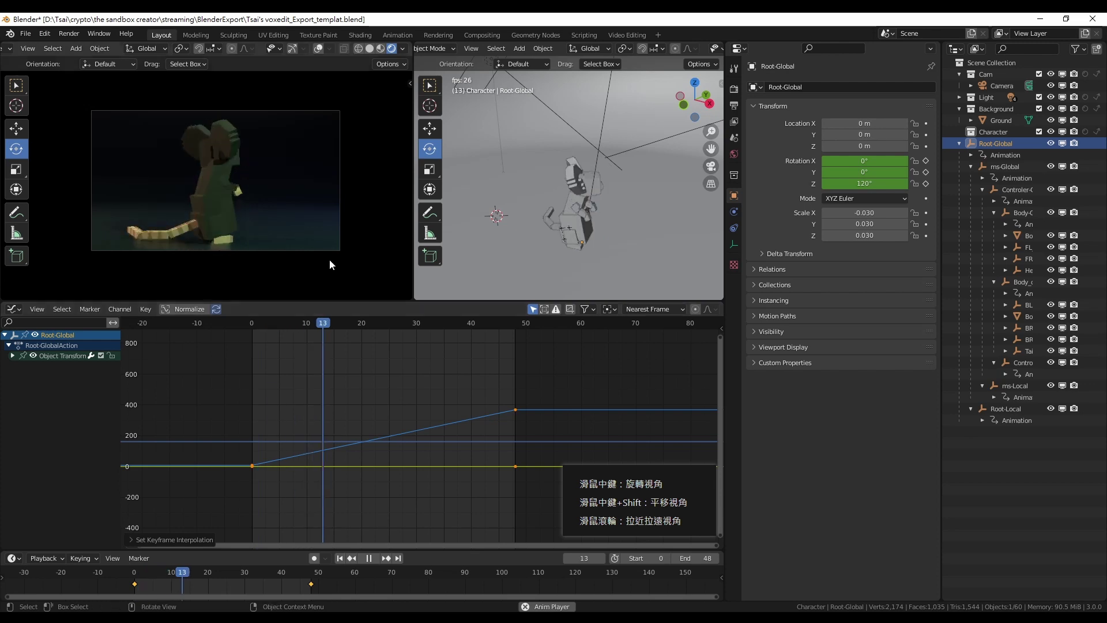
{"action": "left_click", "coordinate": [370, 49]}
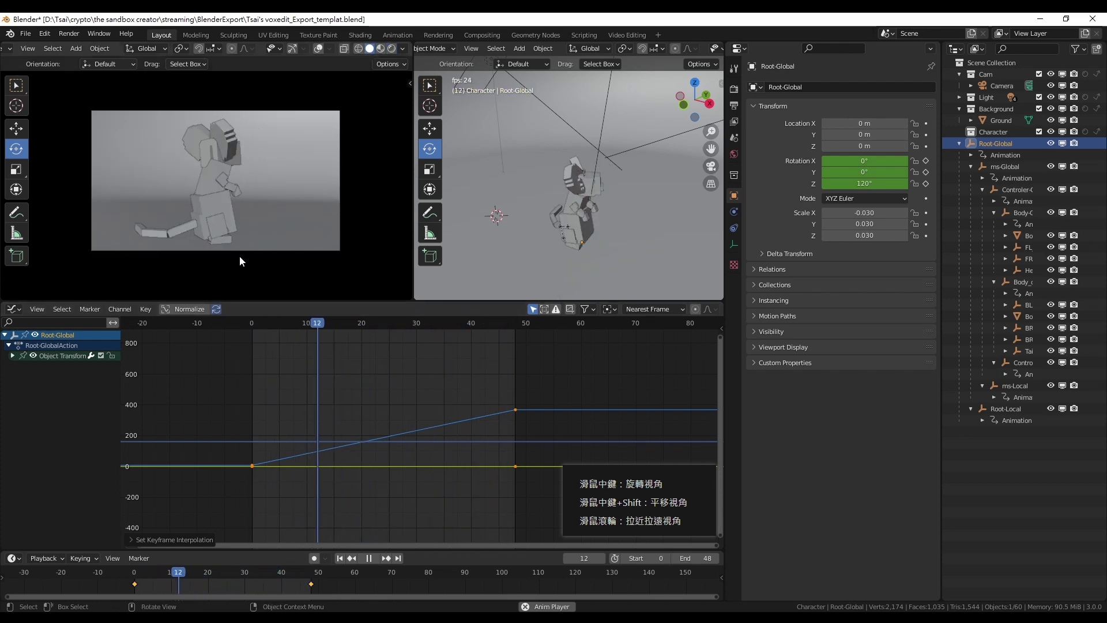
Step: Deselect the curve keys, return to the Dope Sheet and stop playback
{"action": "left_click", "coordinate": [363, 378]}
{"action": "scroll", "coordinate": [362, 379], "scroll_direction": "down", "scroll_amount": 2}
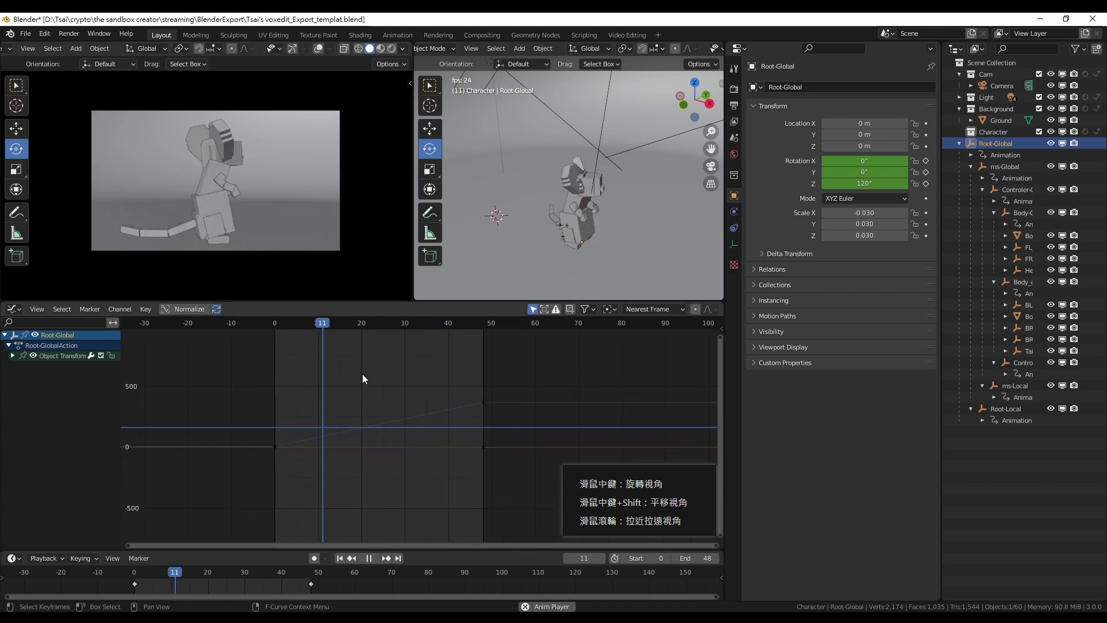
{"action": "key", "text": "ctrl+Tab"}
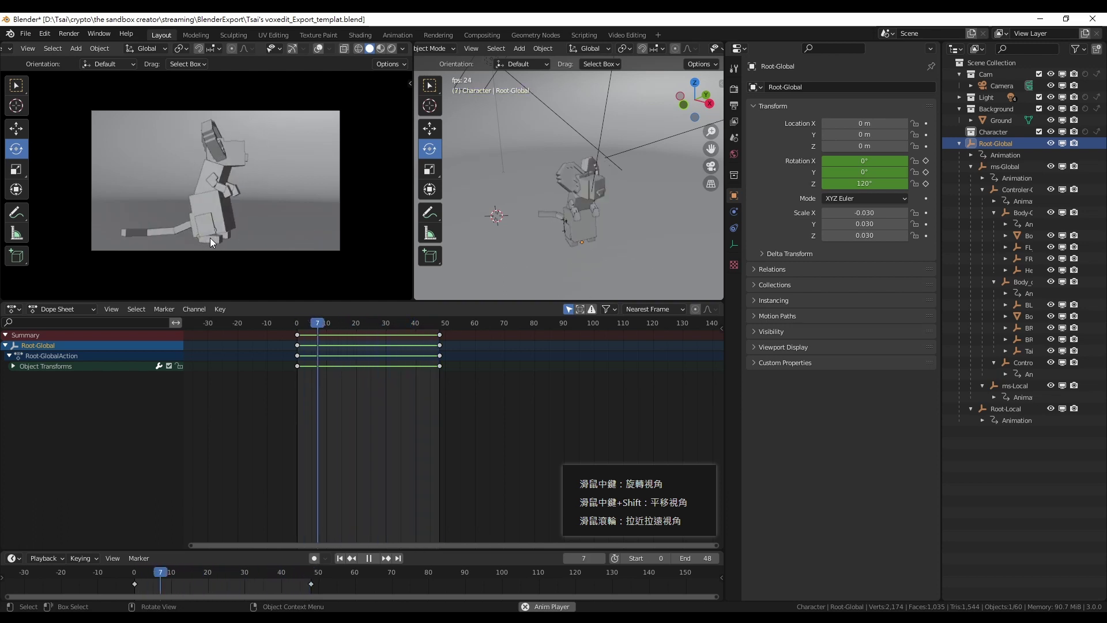
{"action": "scroll", "coordinate": [473, 369], "scroll_direction": "down", "scroll_amount": 3}
{"action": "key", "text": "space"}
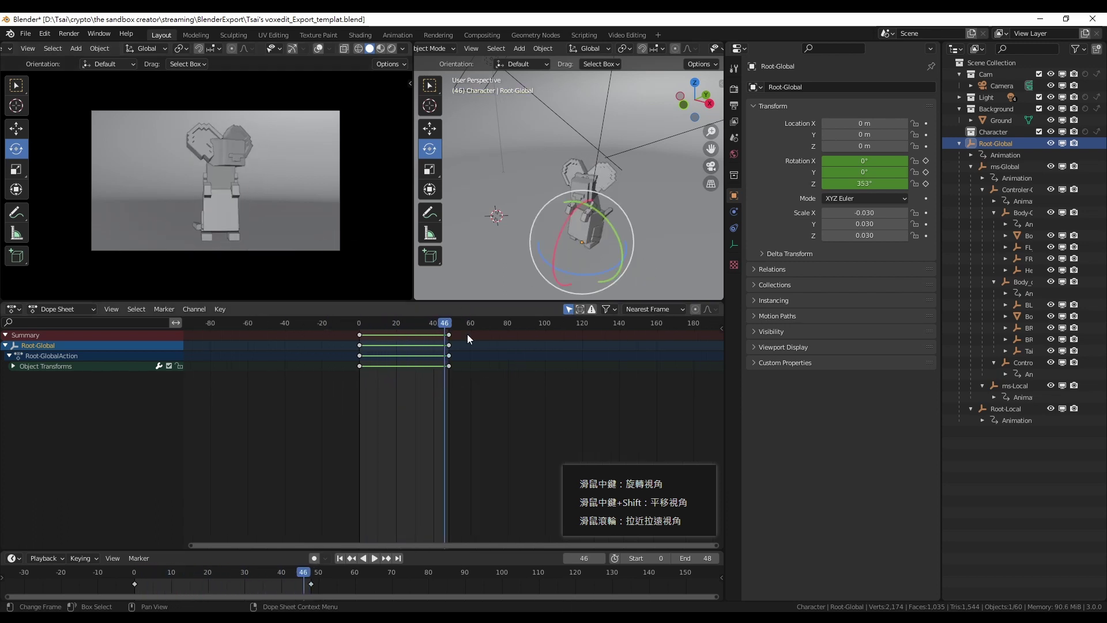
{"action": "scroll", "coordinate": [450, 358], "scroll_direction": "up", "scroll_amount": 4}
{"action": "scroll", "coordinate": [404, 385], "scroll_direction": "down", "scroll_amount": 2}
{"action": "scroll", "coordinate": [387, 346], "scroll_direction": "down", "scroll_amount": 1}
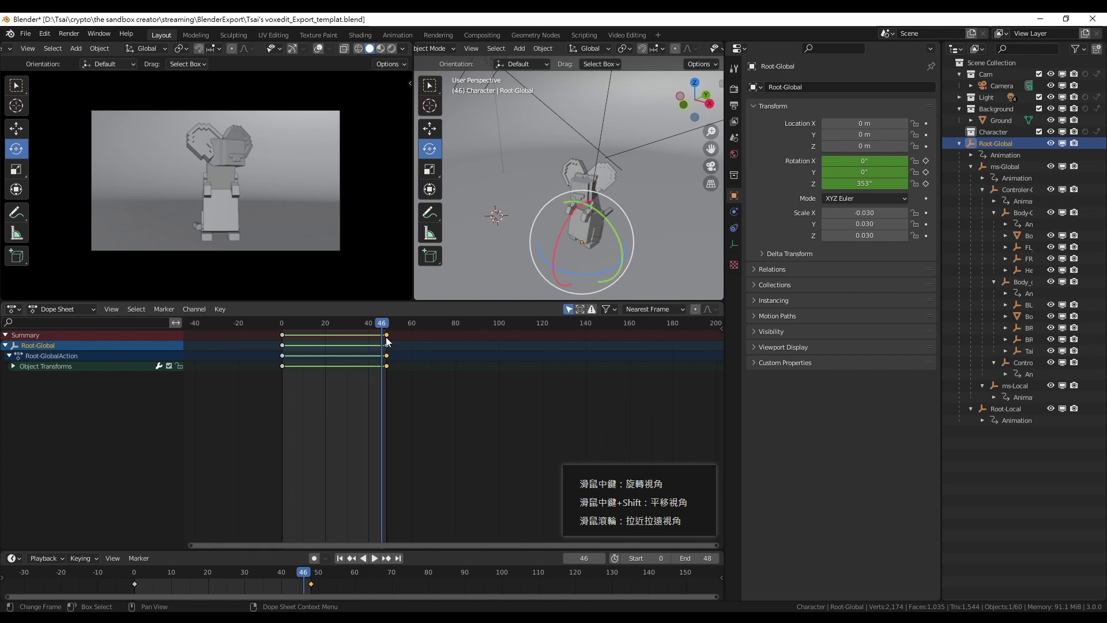
{"action": "scroll", "coordinate": [386, 340], "scroll_direction": "up", "scroll_amount": 1}
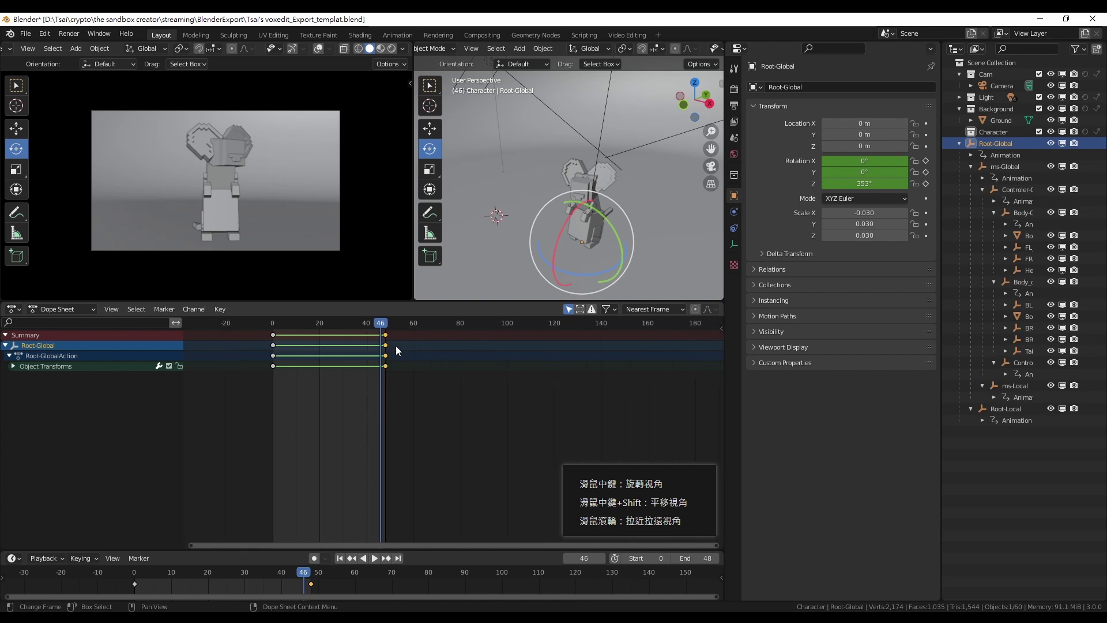
{"action": "scroll", "coordinate": [392, 346], "scroll_direction": "up", "scroll_amount": 1}
{"action": "right_click", "coordinate": [382, 356]}
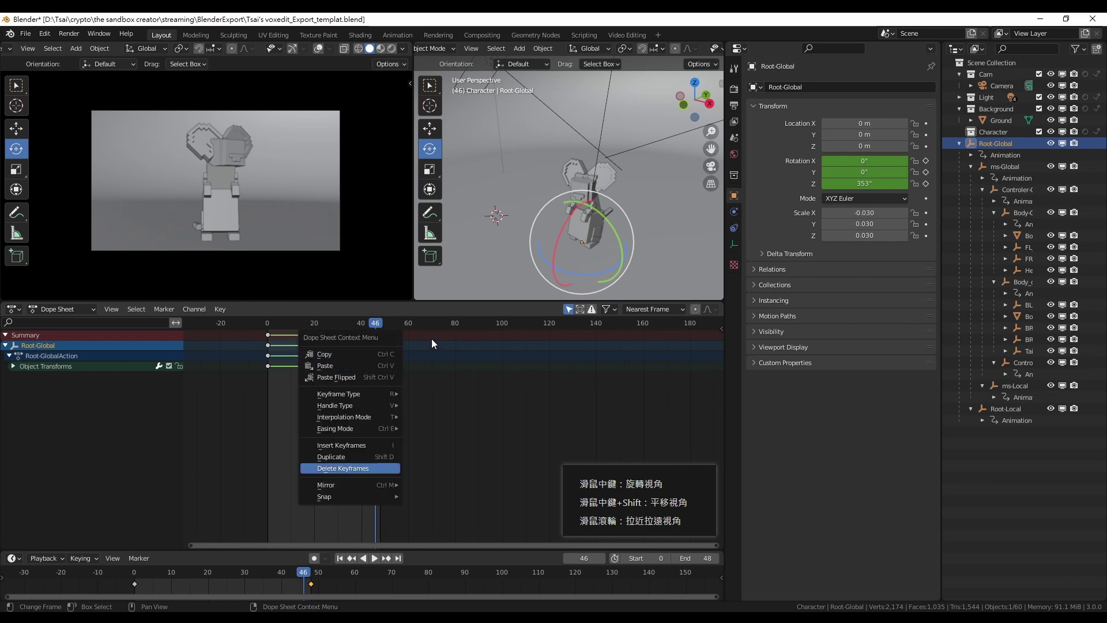
{"action": "key", "text": "Home"}
Step: Scrub between frames 0 and 48, then play and stop at frame 30 (Z rotation 233°)
{"action": "middle_click_drag", "start_coordinate": [467, 378], "coordinate": [497, 379]}
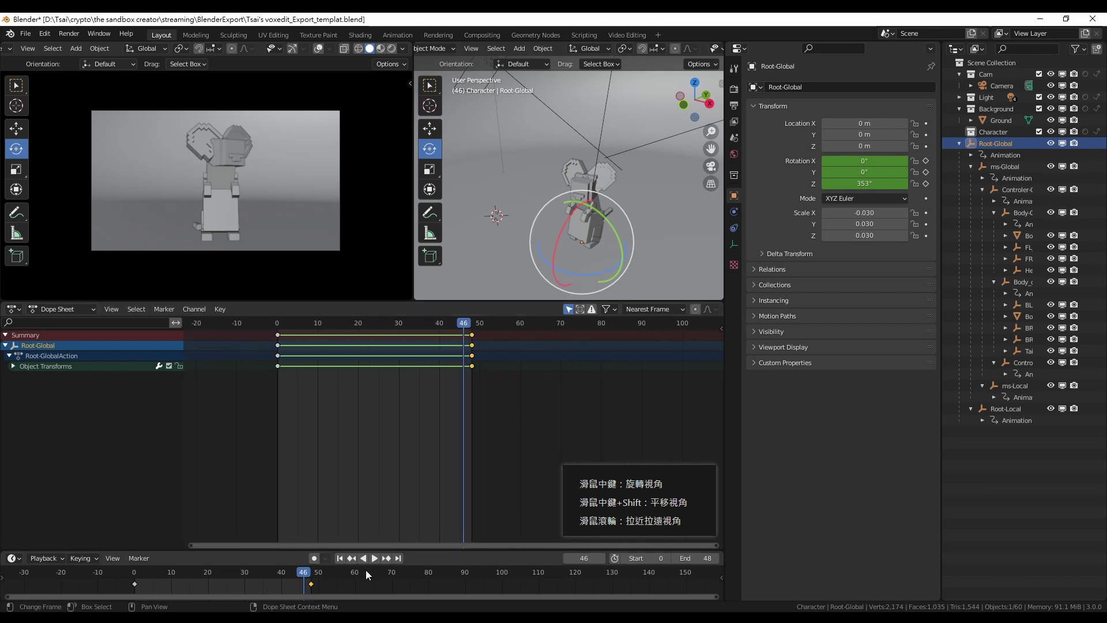
{"action": "left_click", "coordinate": [399, 559]}
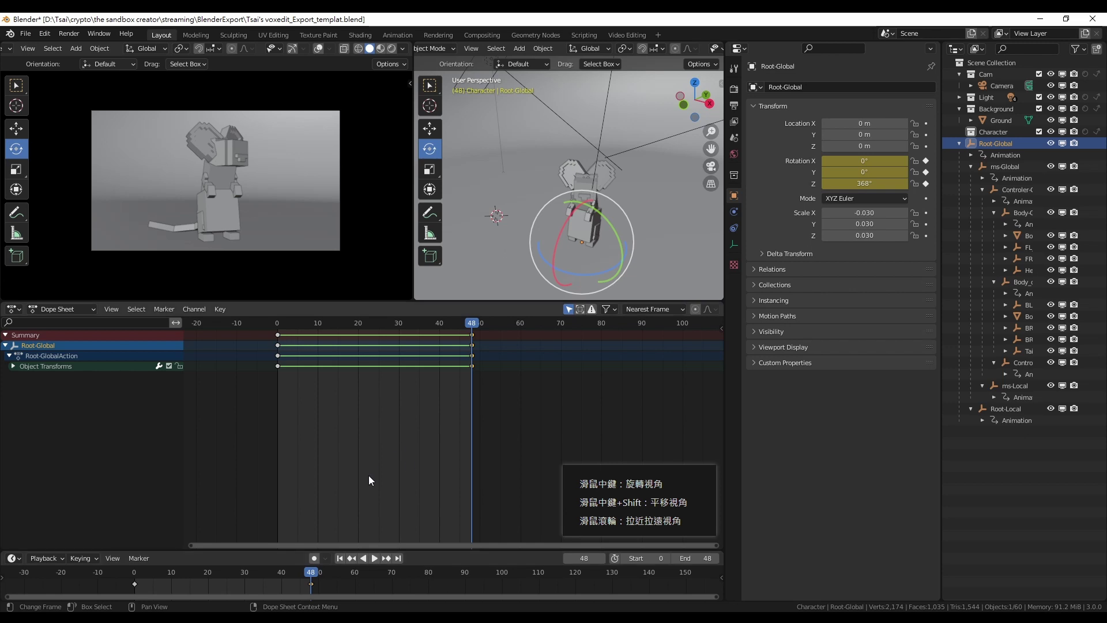
{"action": "left_click", "coordinate": [341, 559]}
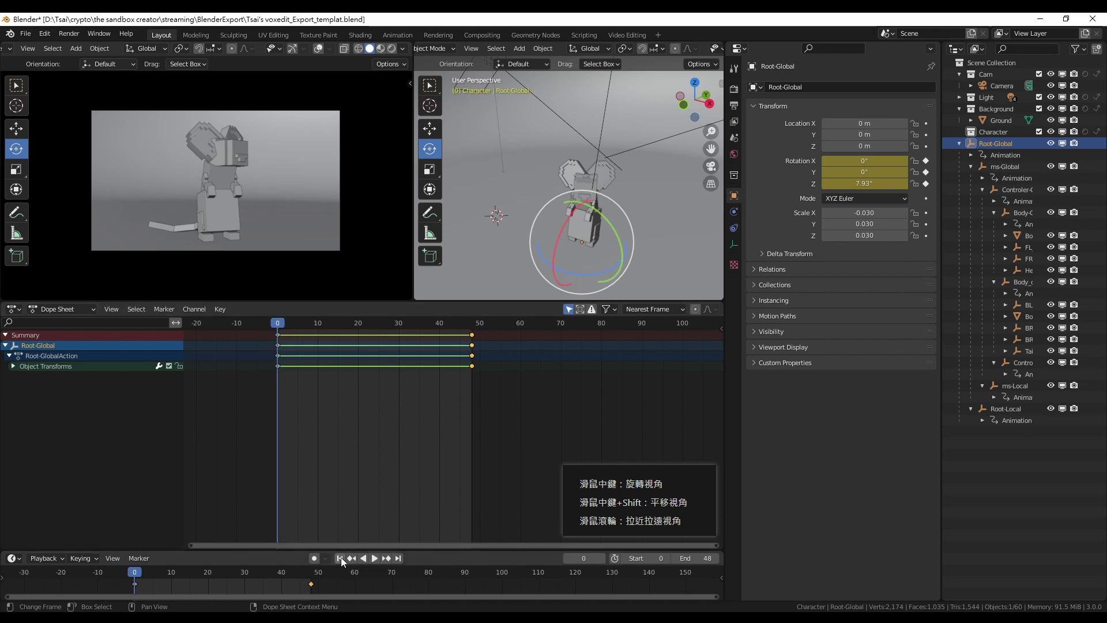
{"action": "left_click", "coordinate": [400, 559]}
{"action": "left_click", "coordinate": [458, 319]}
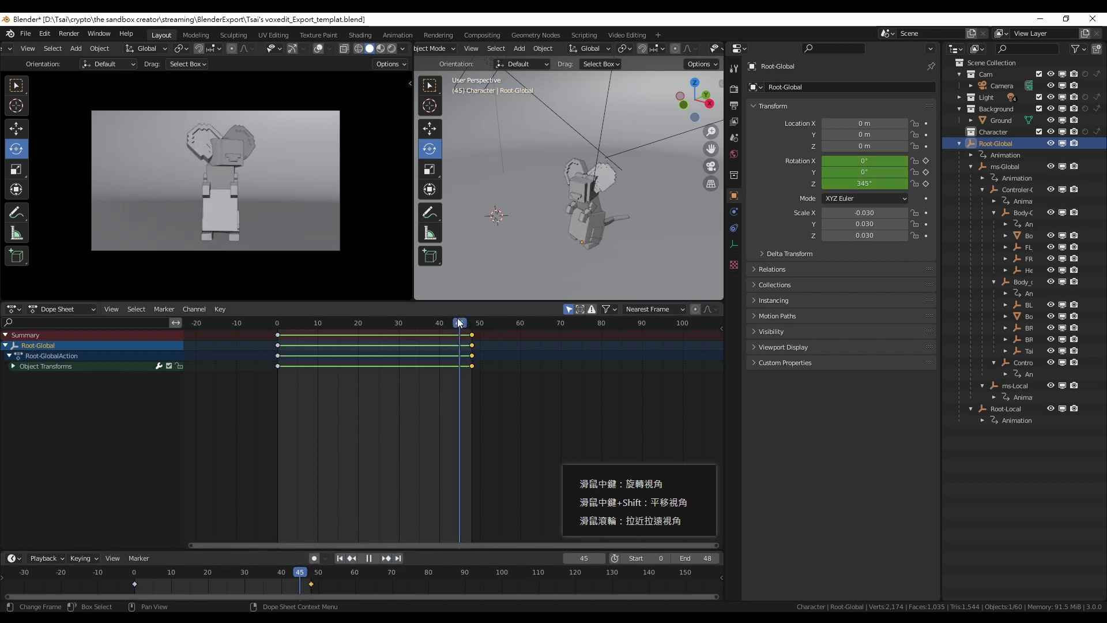
{"action": "key", "text": "space"}
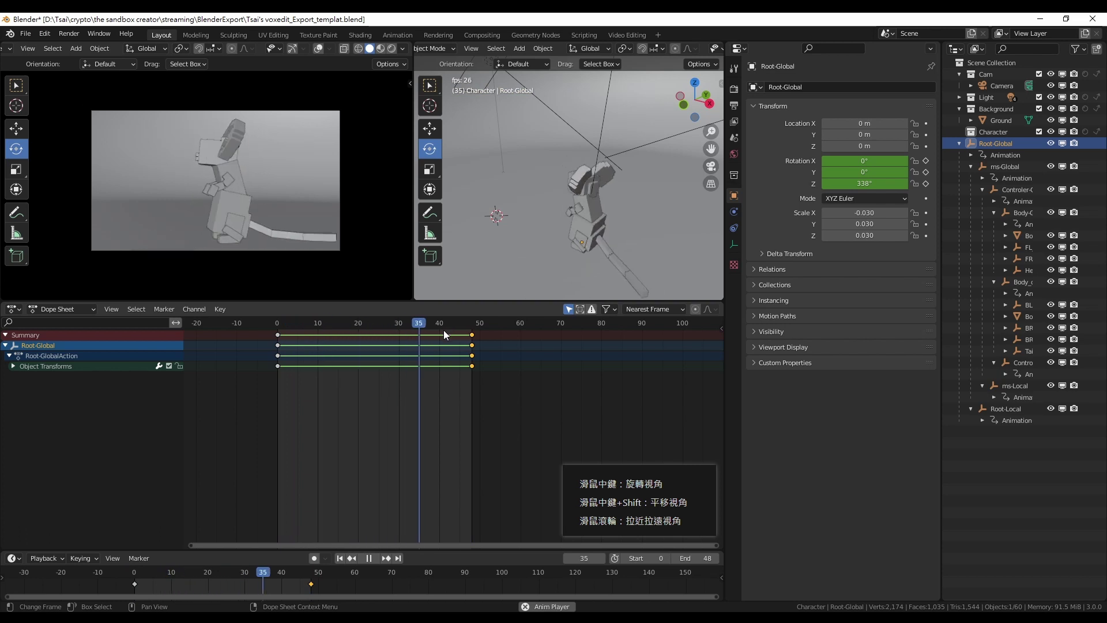
{"action": "scroll", "coordinate": [445, 393], "scroll_direction": "down", "scroll_amount": 2}
{"action": "key", "text": "space"}
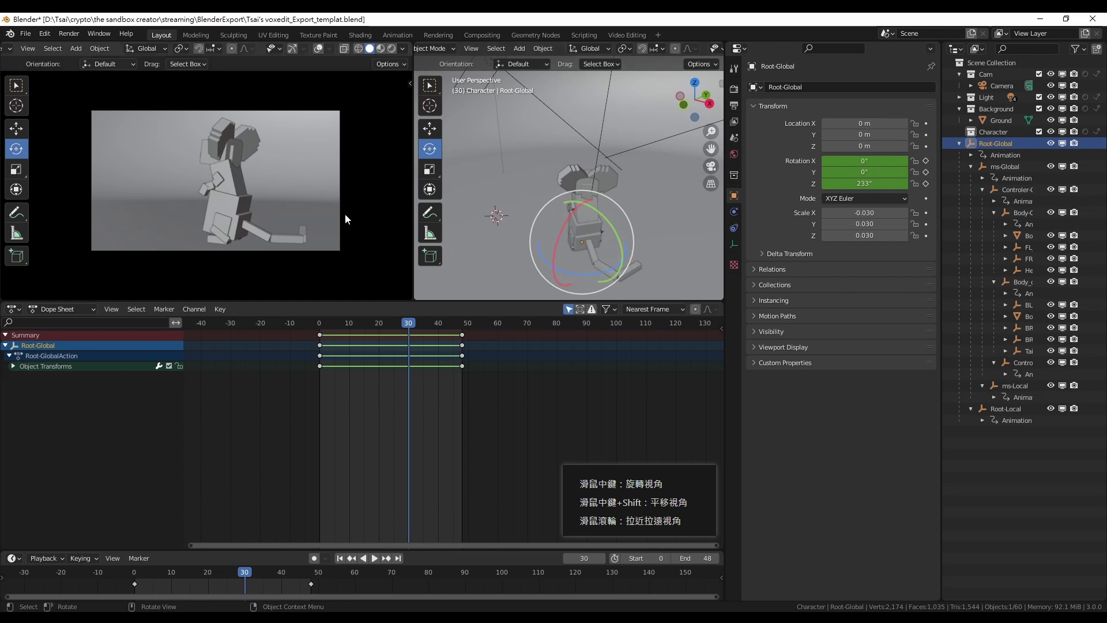
Step: Select Root-Global's full hierarchy and box-select all its keyframes from frame 0 to 48
{"action": "right_click", "coordinate": [988, 146]}
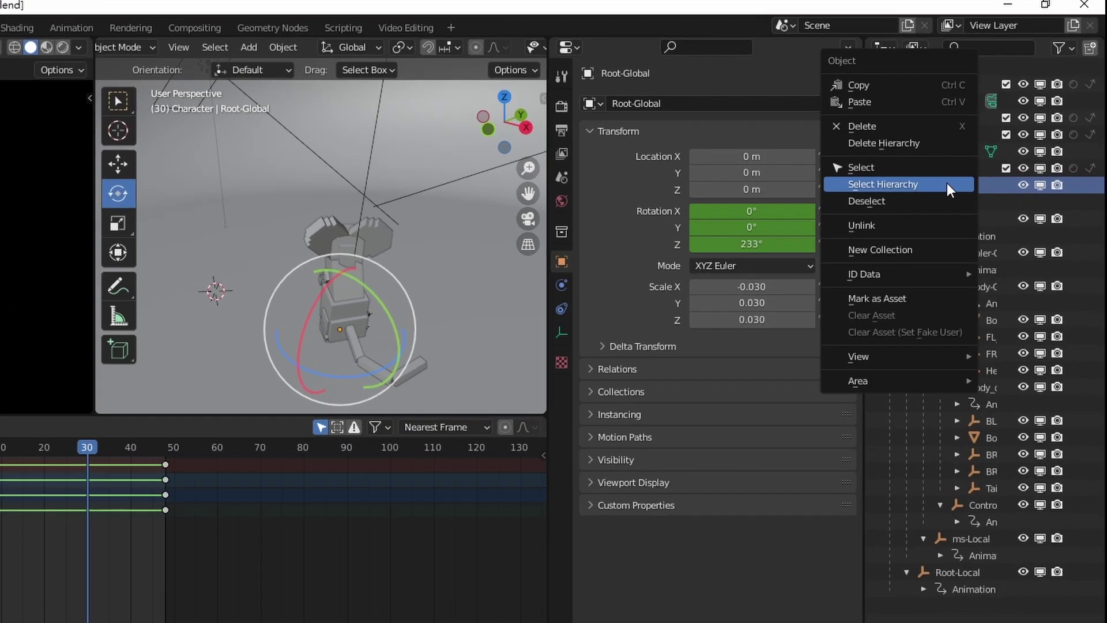
{"action": "left_click", "coordinate": [874, 242]}
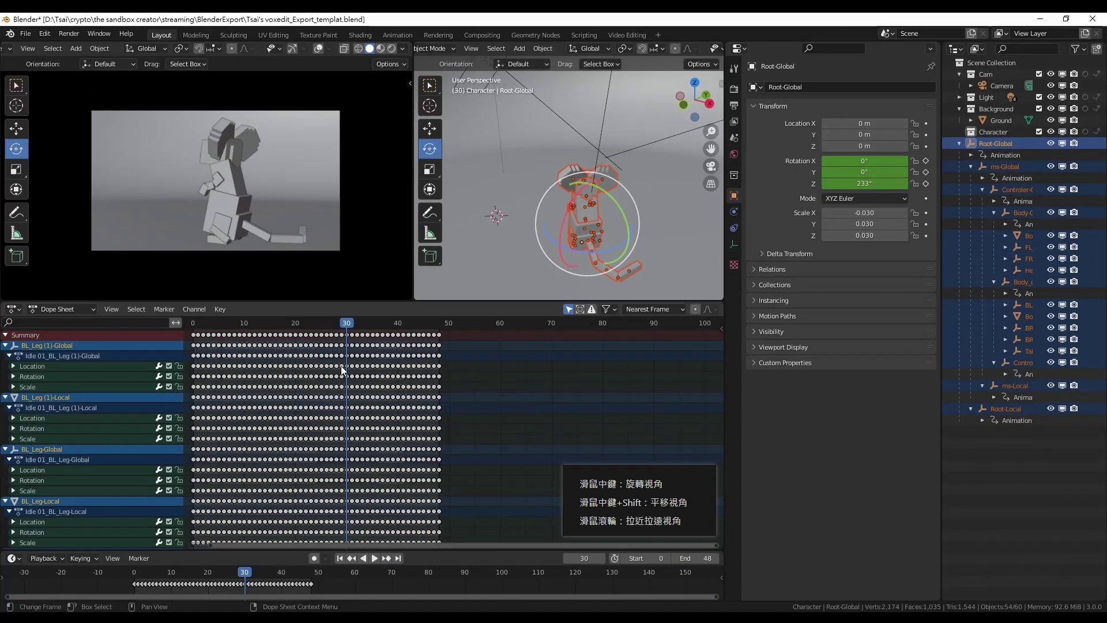
{"action": "mouse_move", "coordinate": [240, 327]}
{"action": "middle_mouse_down", "text": "ctrl"}
{"action": "mouse_move", "coordinate": [606, 366]}
{"action": "mouse_move", "coordinate": [618, 355]}
{"action": "middle_mouse_up", "text": "ctrl"}
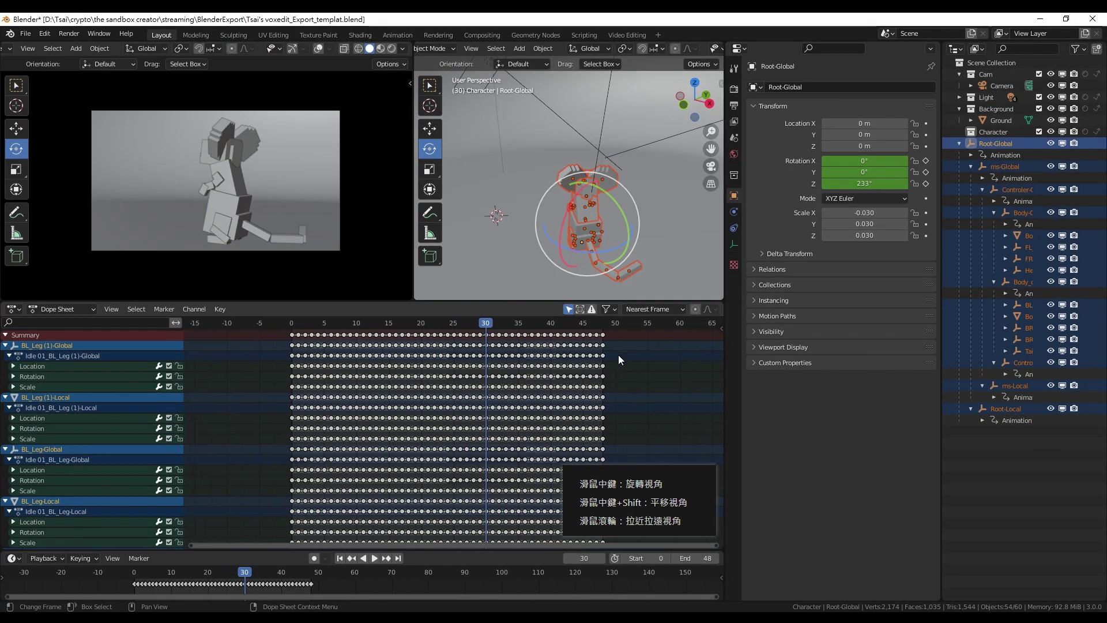
{"action": "left_click_drag", "start_coordinate": [619, 334], "coordinate": [282, 340]}
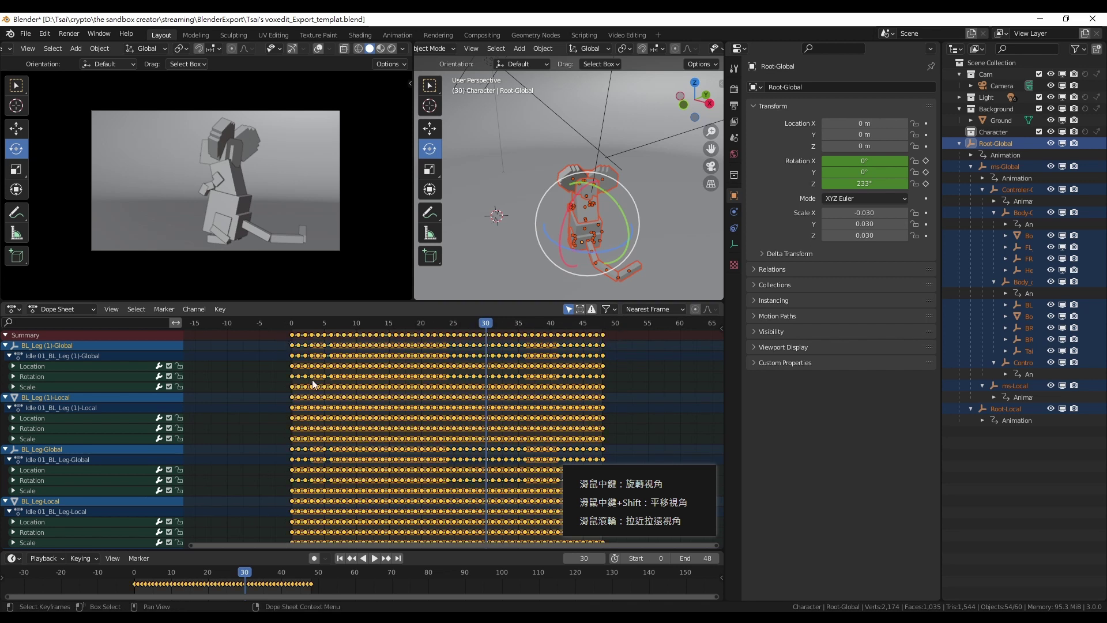
Step: Duplicate the 48-frame keyframe block and place the copy after the original loop
{"action": "key", "text": "Home"}
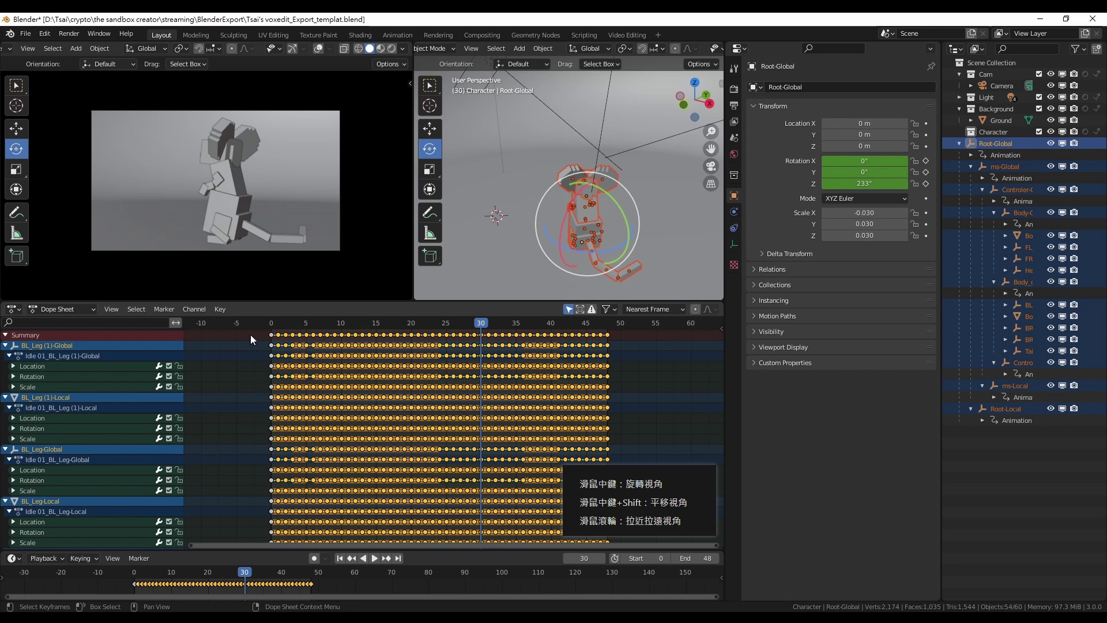
{"action": "scroll", "coordinate": [284, 345], "scroll_direction": "down", "scroll_amount": 2, "text": "ctrl"}
{"action": "key", "text": "shift+d"}
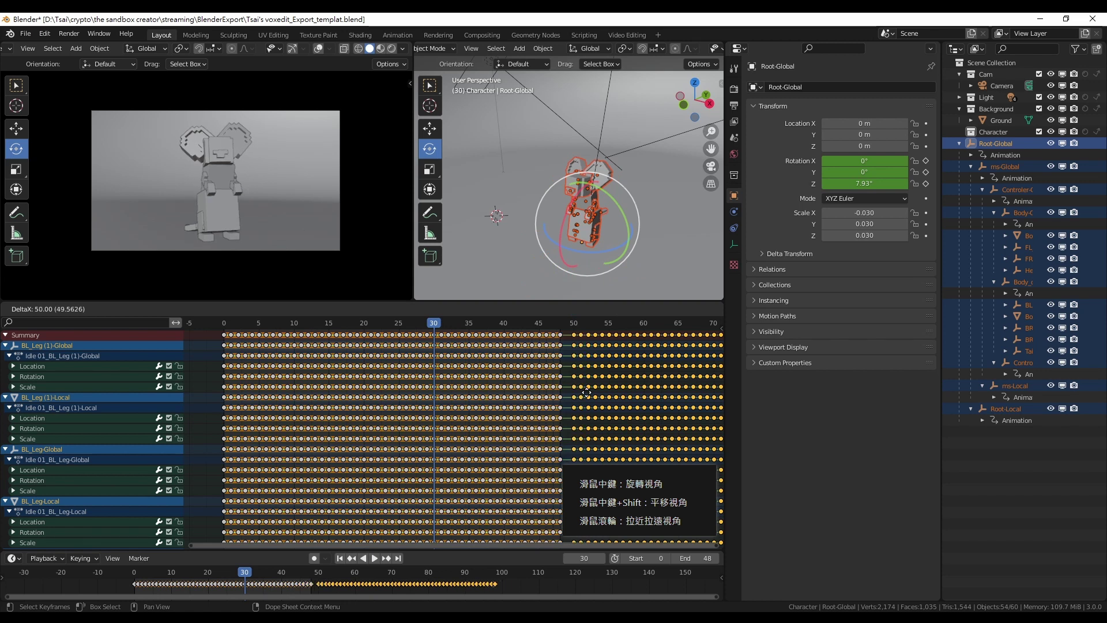
{"action": "key", "text": "Escape"}
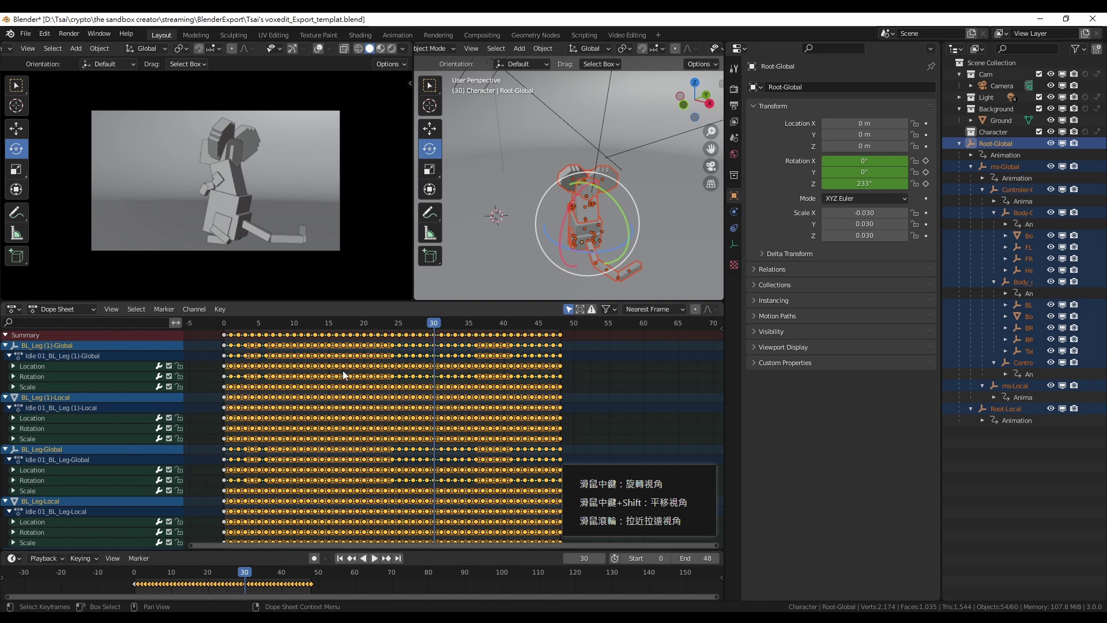
{"action": "scroll", "coordinate": [343, 375], "scroll_direction": "down", "scroll_amount": 1}
{"action": "scroll", "coordinate": [300, 369], "scroll_direction": "down", "scroll_amount": 1}
{"action": "scroll", "coordinate": [273, 364], "scroll_direction": "down", "scroll_amount": 1}
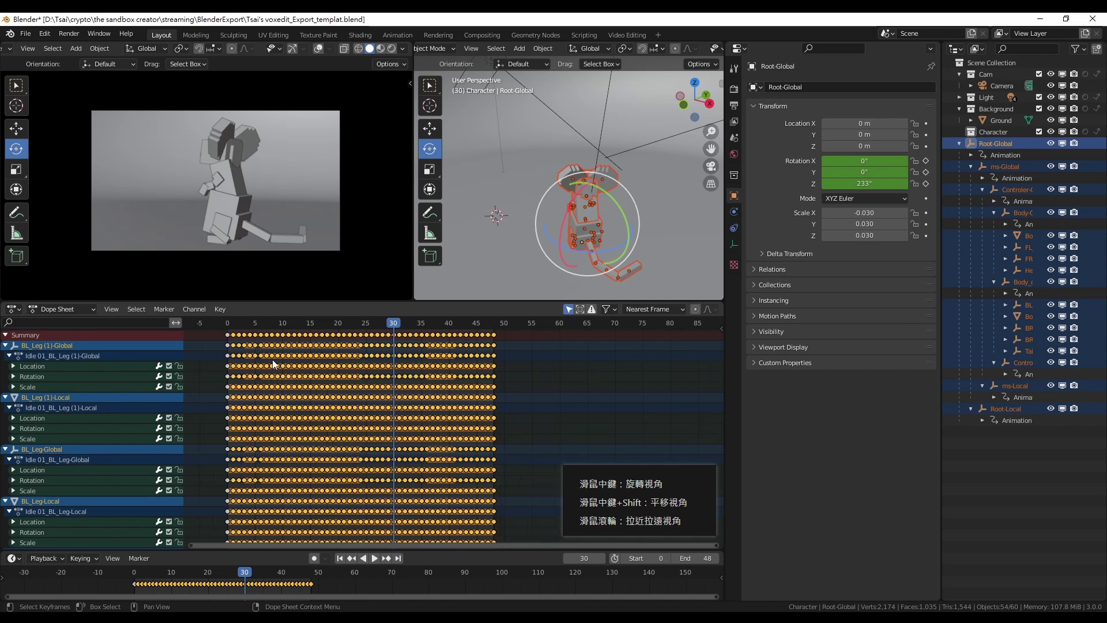
{"action": "scroll", "coordinate": [266, 353], "scroll_direction": "down", "scroll_amount": 3}
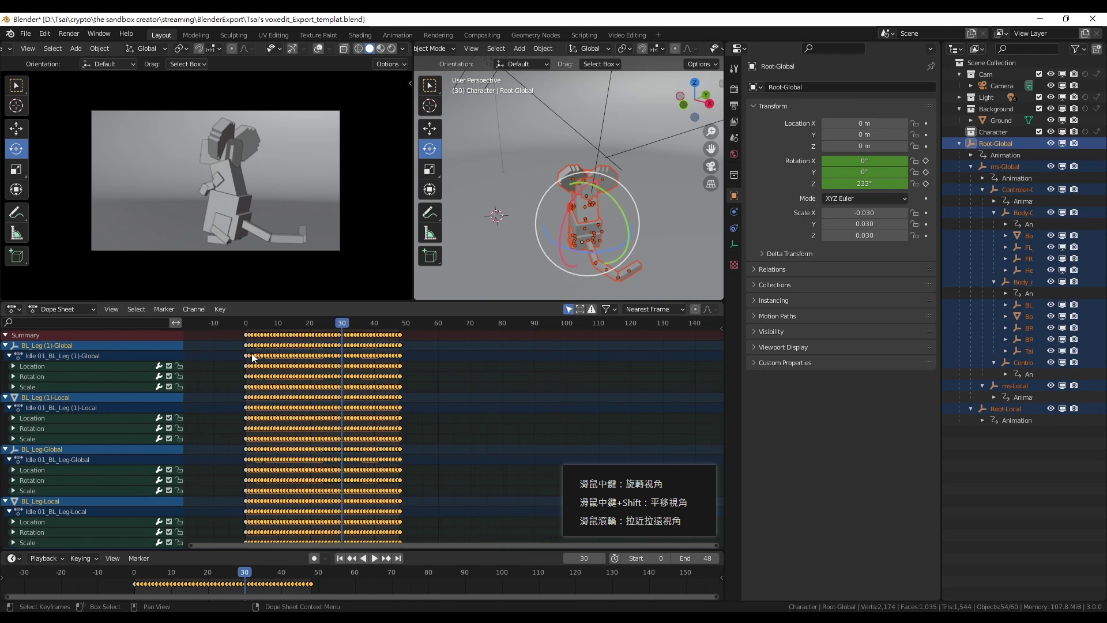
{"action": "key", "text": "shift+d"}
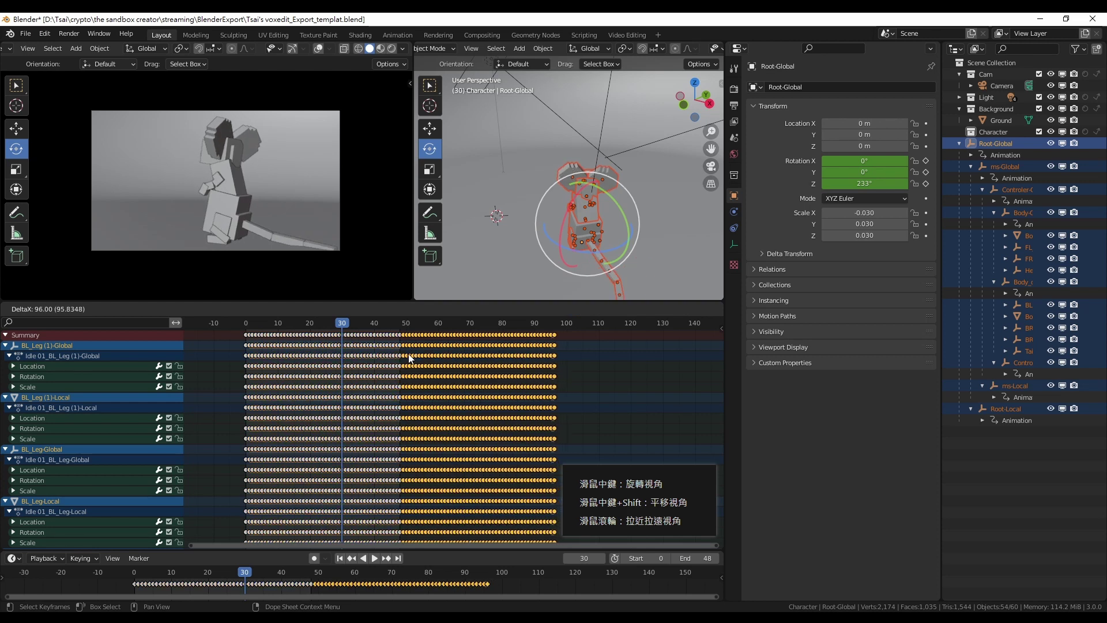
{"action": "left_click", "coordinate": [410, 356]}
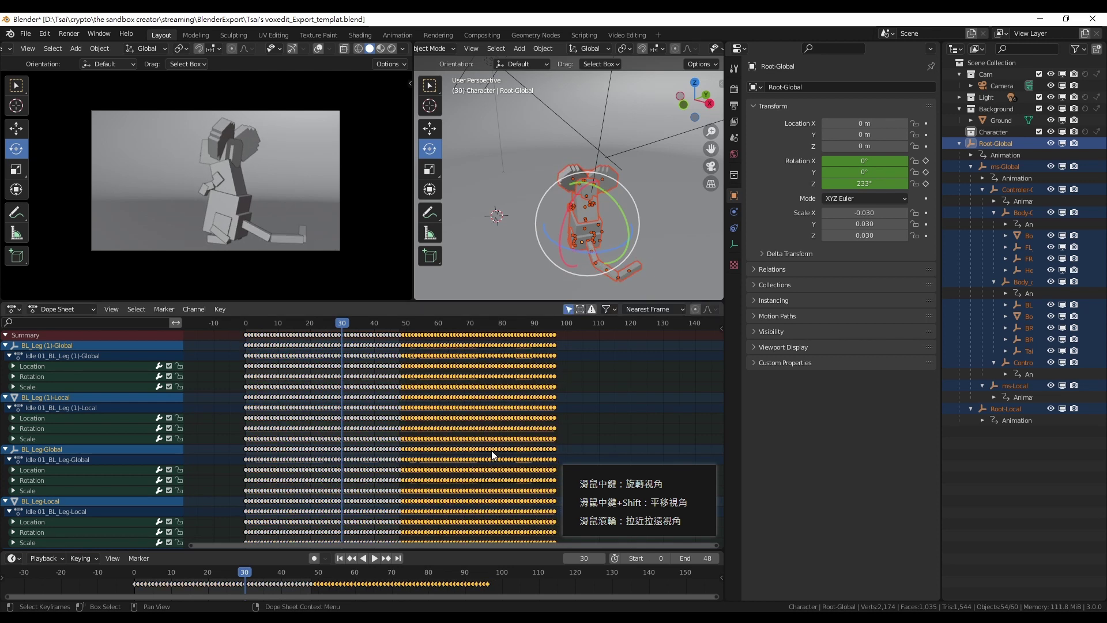
Step: Add another copy of the keyframe block further along the timeline
{"action": "scroll", "coordinate": [493, 456], "scroll_direction": "right", "scroll_amount": 3}
{"action": "key", "text": "shift+d"}
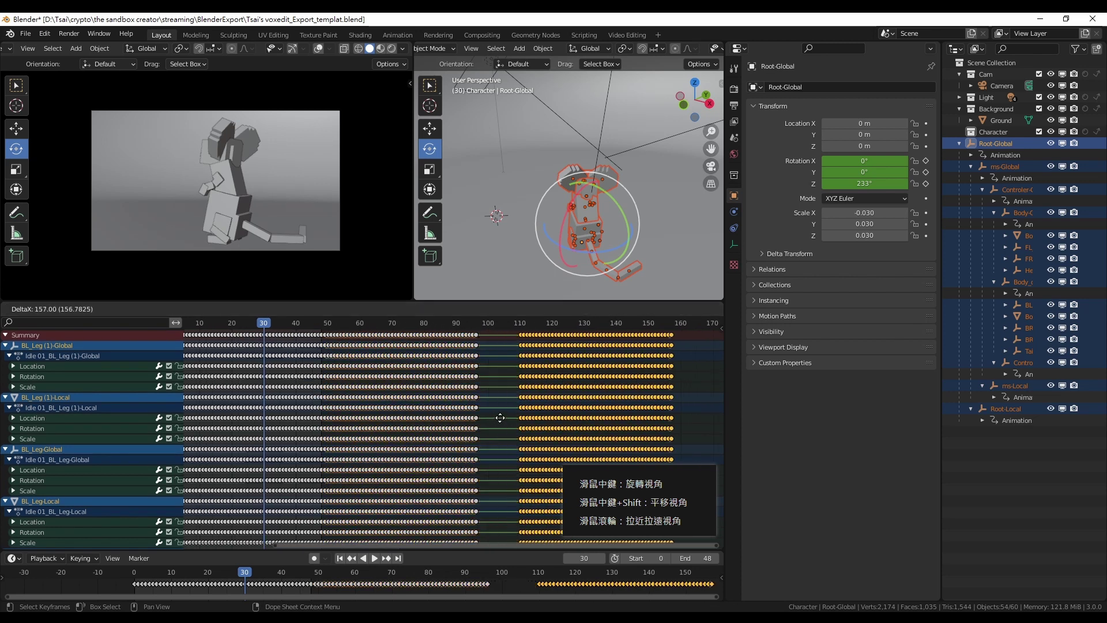
{"action": "left_click", "coordinate": [456, 398]}
{"action": "scroll", "coordinate": [496, 368], "scroll_direction": "up", "scroll_amount": 3}
{"action": "scroll", "coordinate": [496, 368], "scroll_direction": "up", "scroll_amount": 3}
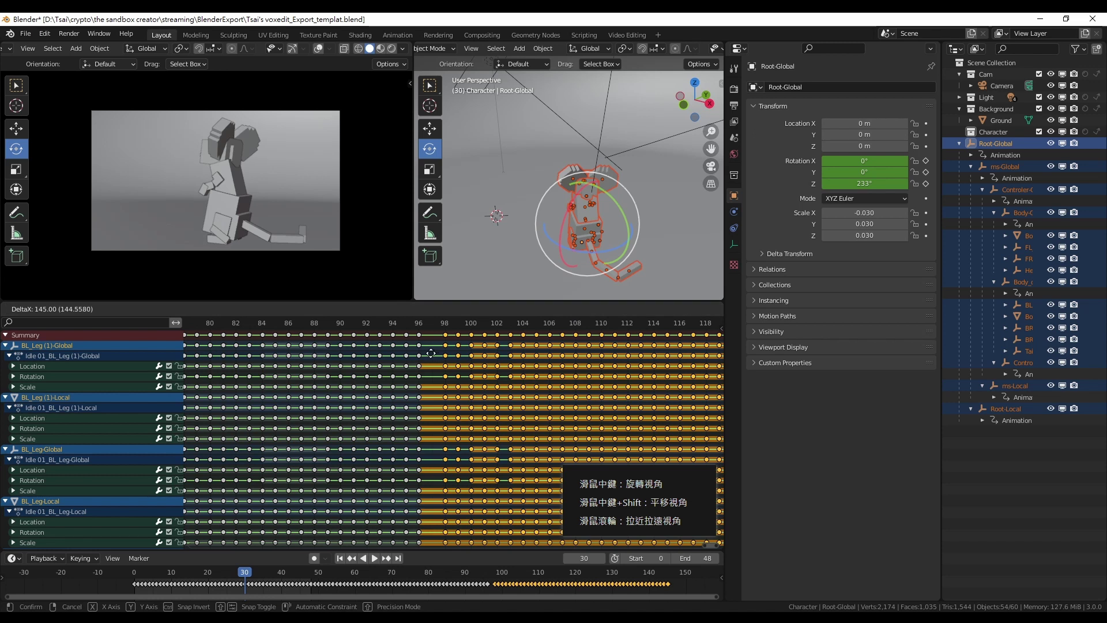
{"action": "scroll", "coordinate": [430, 364], "scroll_direction": "down", "scroll_amount": 5}
{"action": "scroll", "coordinate": [429, 363], "scroll_direction": "down", "scroll_amount": 1}
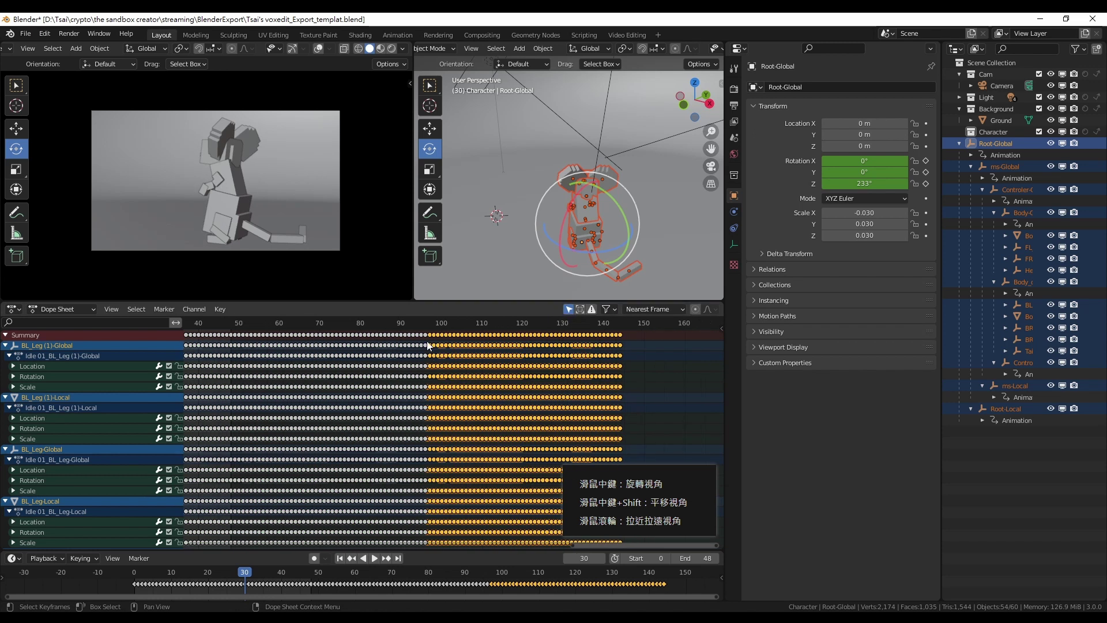
Step: Place the latest keys after frame 145, extending to about frame 192, and play it
{"action": "left_click", "coordinate": [423, 325]}
{"action": "left_click", "coordinate": [624, 327]}
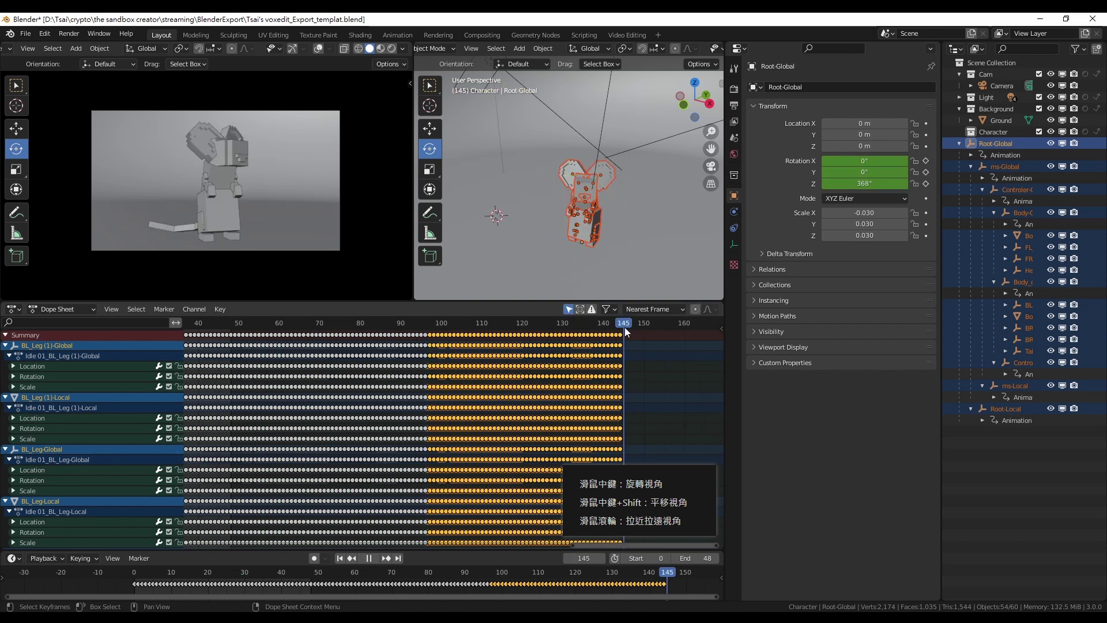
{"action": "scroll", "coordinate": [548, 363], "scroll_direction": "down", "scroll_amount": 3}
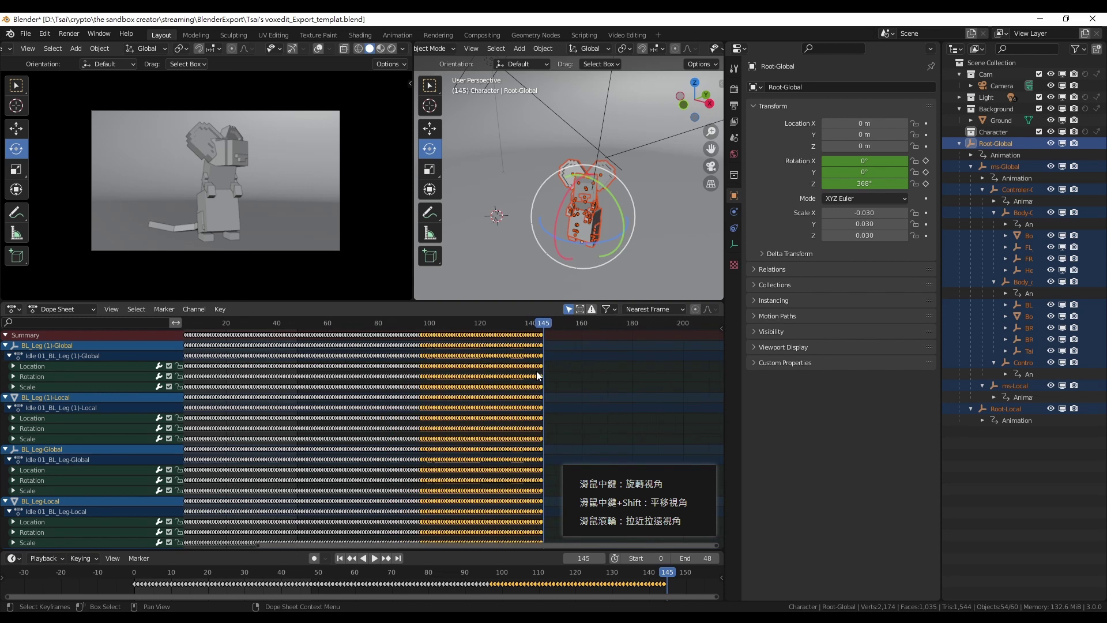
{"action": "key", "text": "g"}
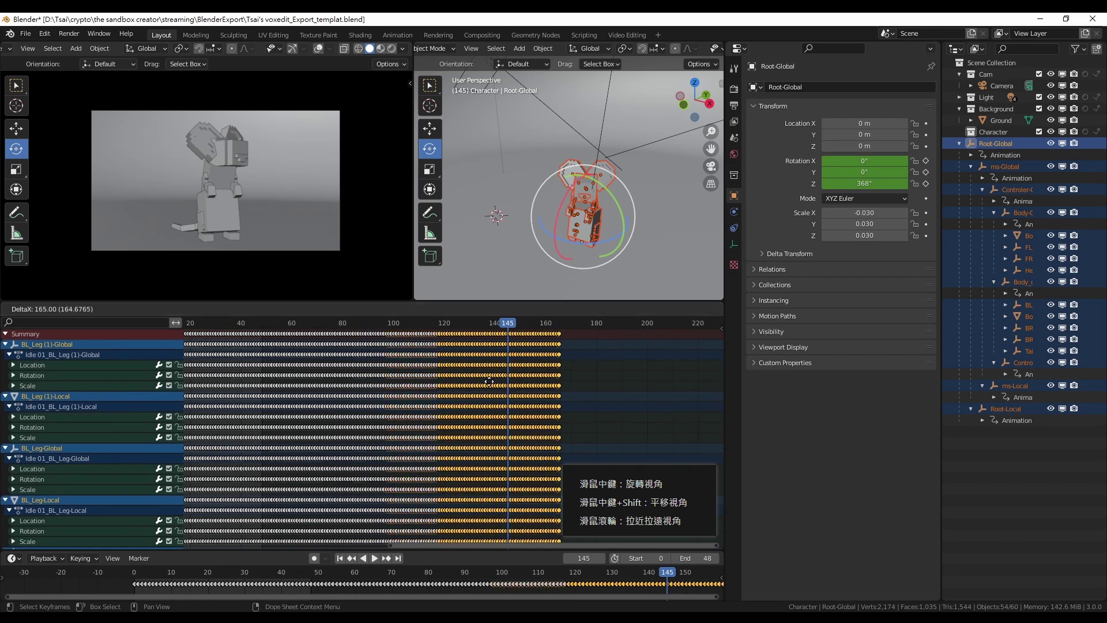
{"action": "scroll", "coordinate": [519, 355], "scroll_direction": "up", "scroll_amount": 5}
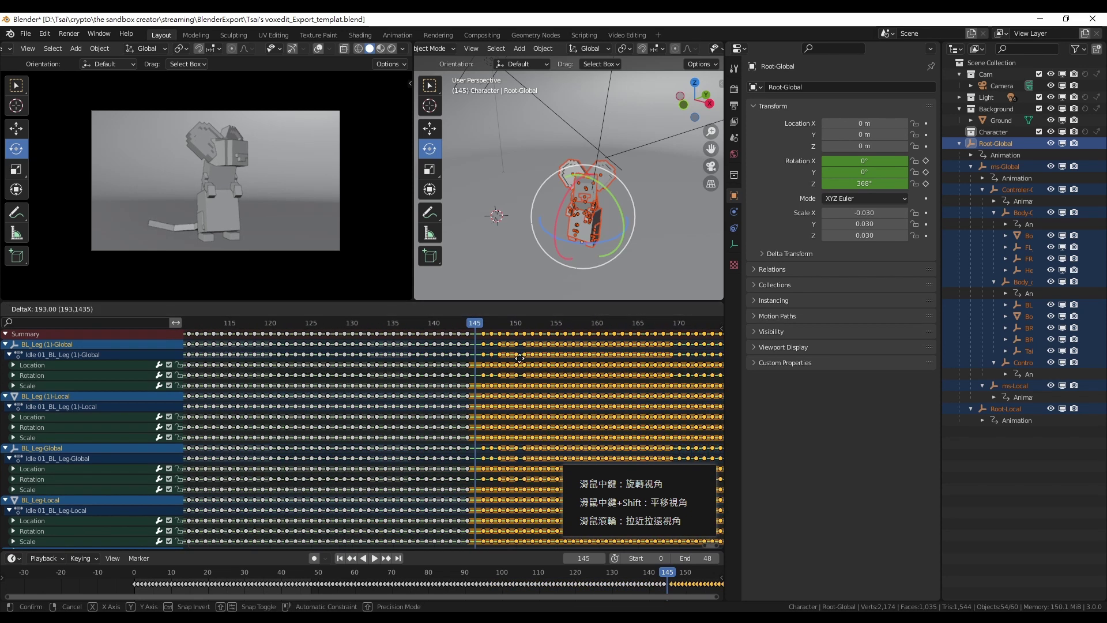
{"action": "left_click", "coordinate": [514, 357]}
{"action": "scroll", "coordinate": [533, 385], "scroll_direction": "down", "scroll_amount": 8}
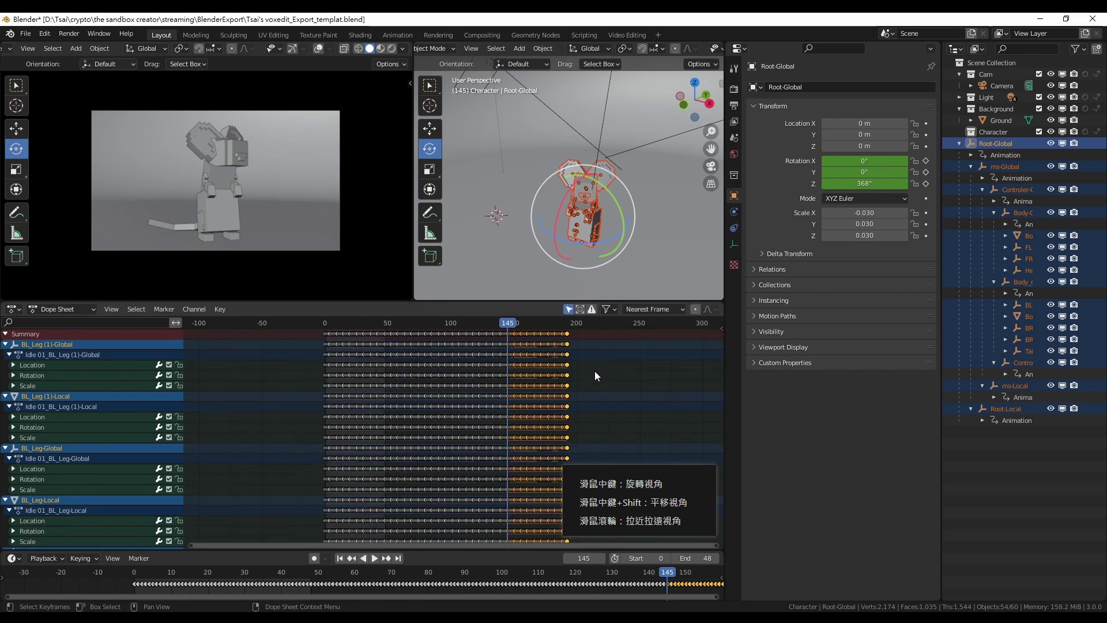
{"action": "scroll", "coordinate": [443, 381], "scroll_direction": "up", "scroll_amount": 5}
{"action": "key", "text": "space"}
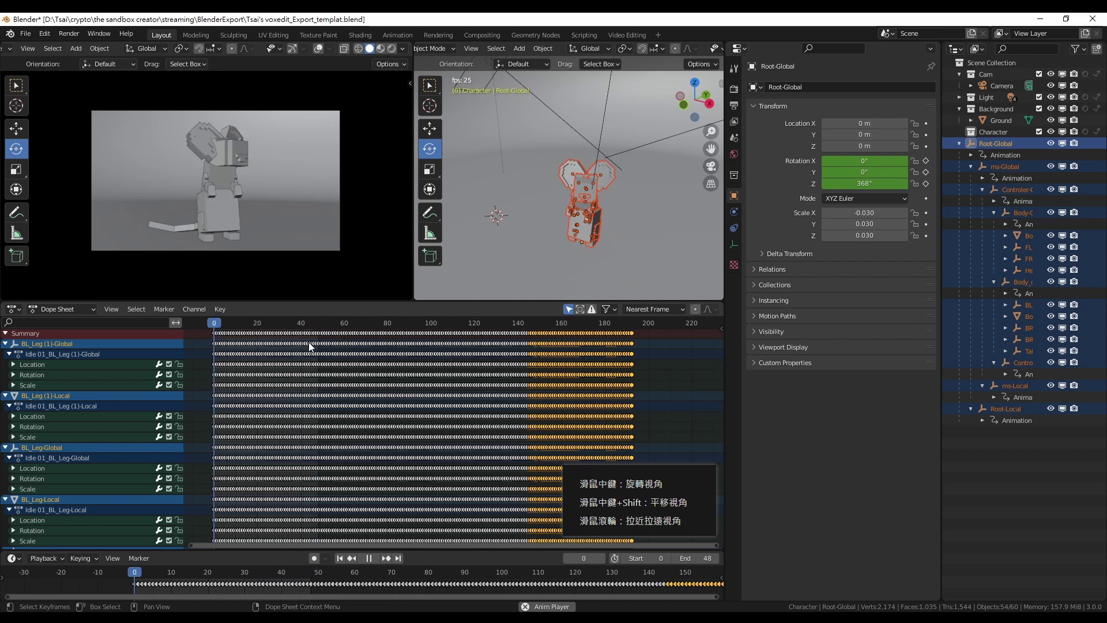
Step: Stop playback and try setting the end frame at 192, then at 207
{"action": "key", "text": "space"}
{"action": "left_click", "coordinate": [664, 390]}
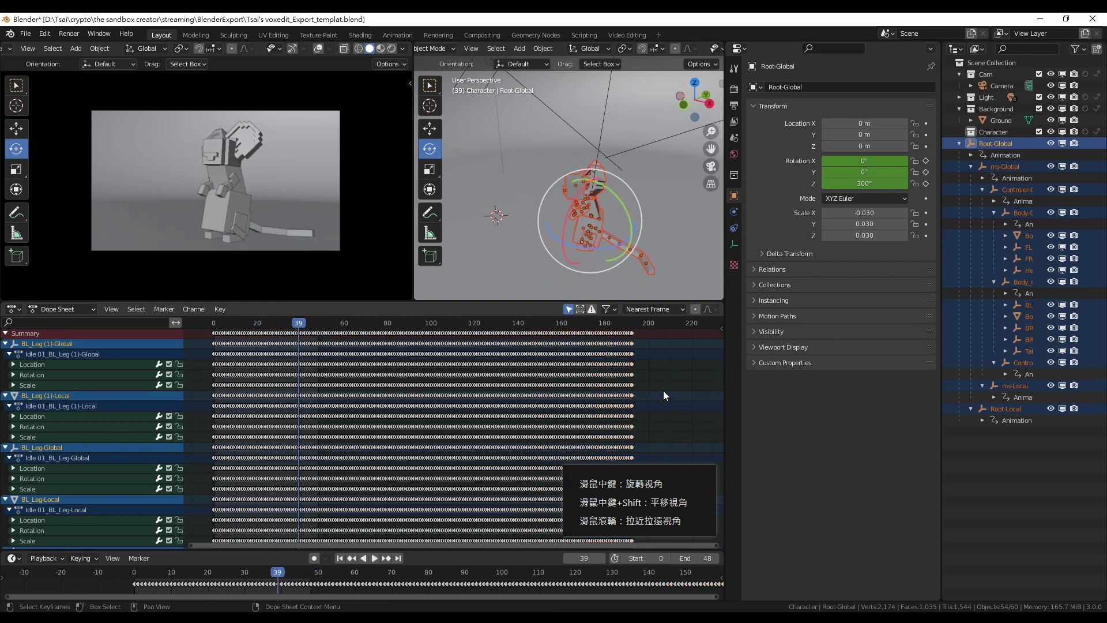
{"action": "scroll", "coordinate": [652, 384], "scroll_direction": "up", "scroll_amount": 3}
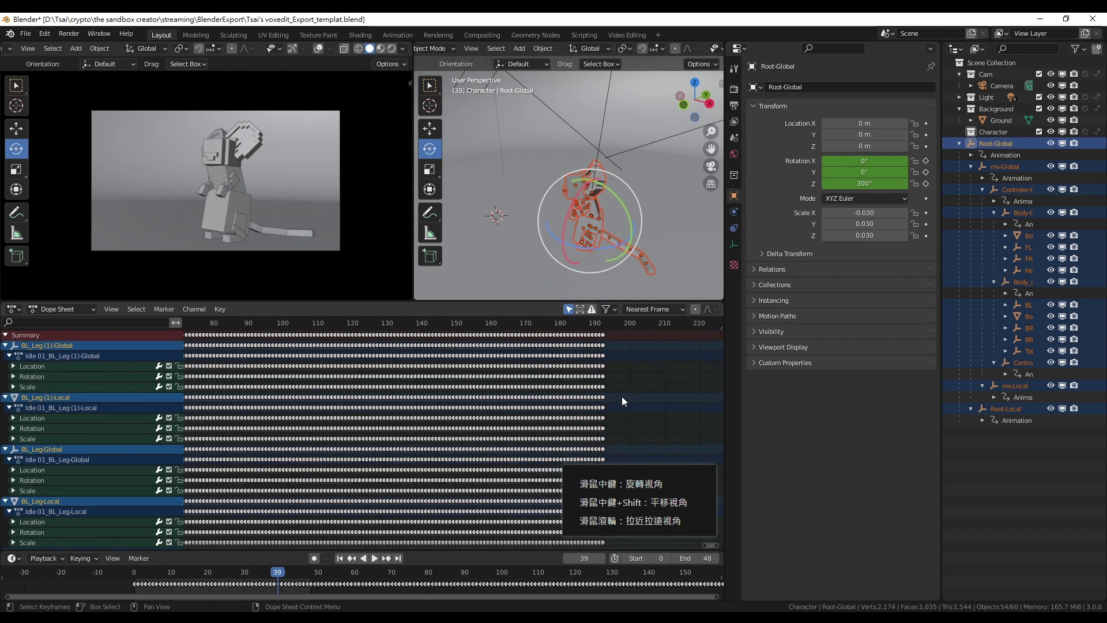
{"action": "left_click", "coordinate": [602, 322]}
{"action": "left_click", "coordinate": [692, 561]}
{"action": "type", "text": "152"}
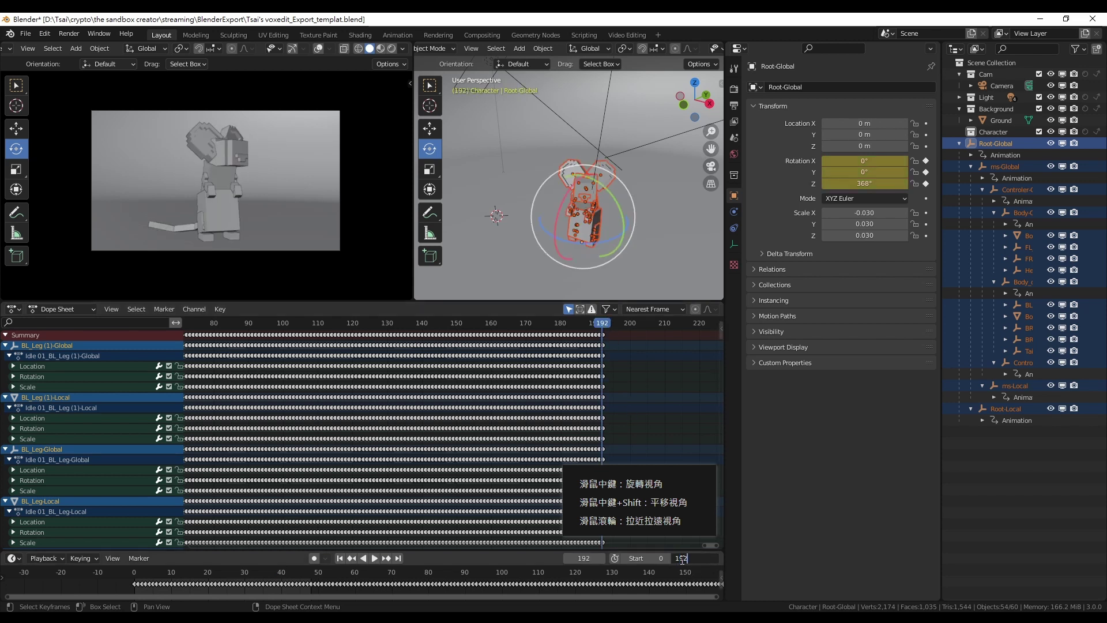
{"action": "key", "text": "Return"}
{"action": "left_click", "coordinate": [652, 326]}
{"action": "type", "text": "20"}
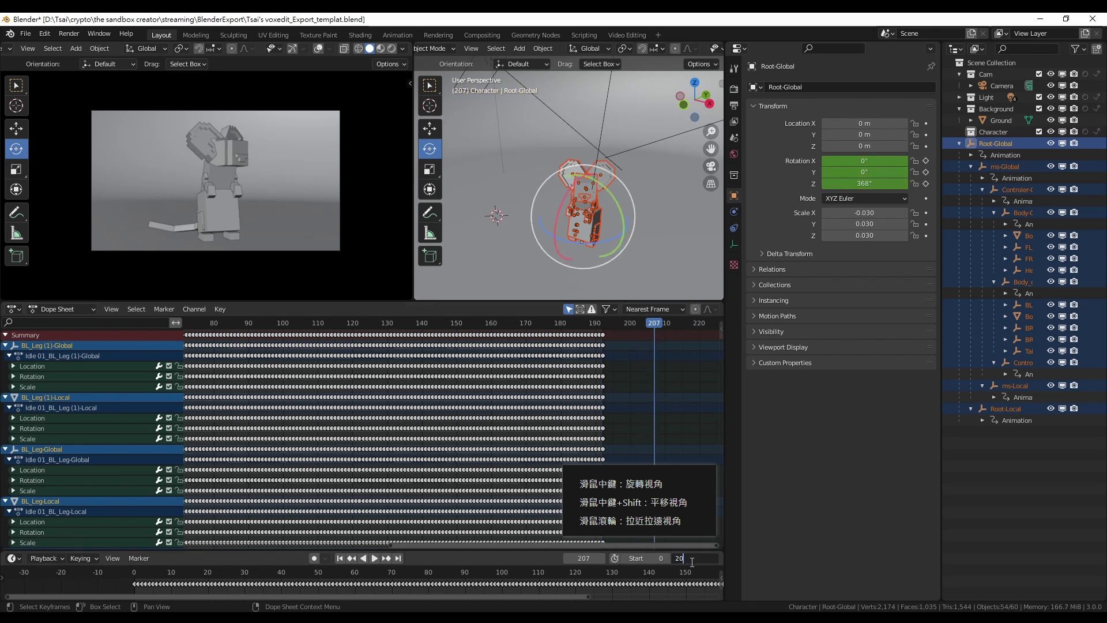
{"action": "type", "text": "7"}
{"action": "key", "text": "Return"}
Step: Set the scene end frame to 192 from the Playback popover and play the animation
{"action": "left_click", "coordinate": [602, 323]}
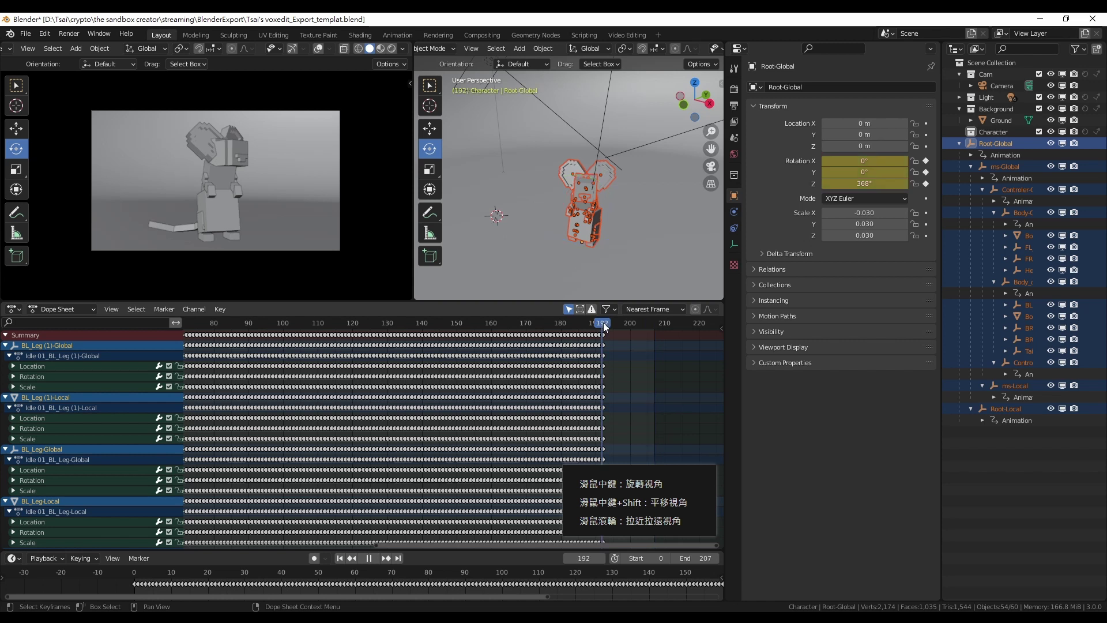
{"action": "scroll", "coordinate": [597, 330], "scroll_direction": "up", "scroll_amount": 3}
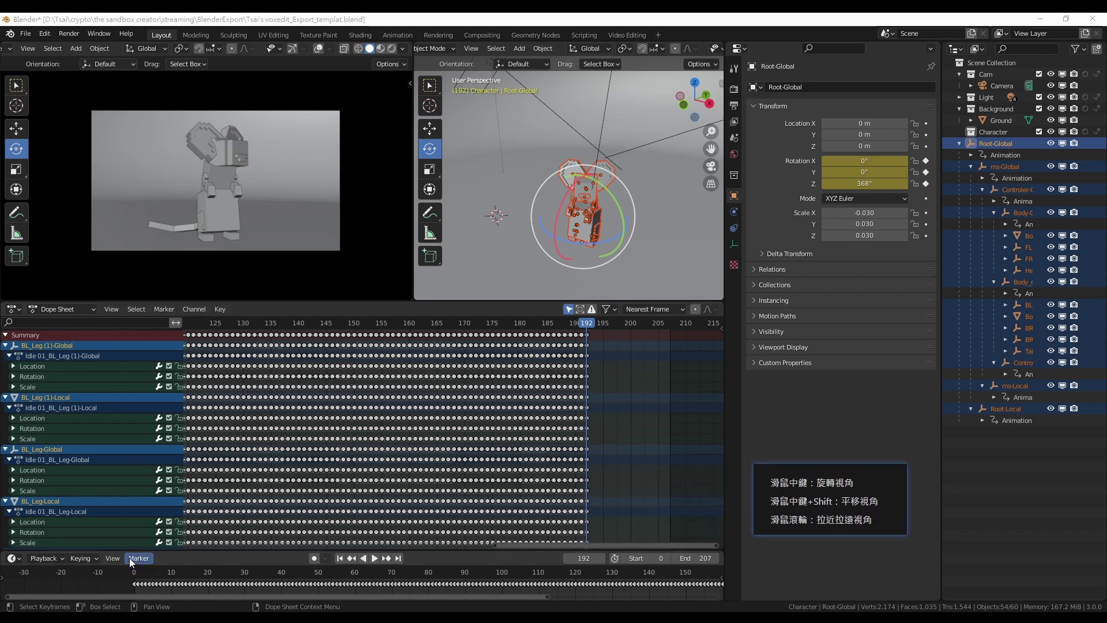
{"action": "left_click", "coordinate": [46, 559]}
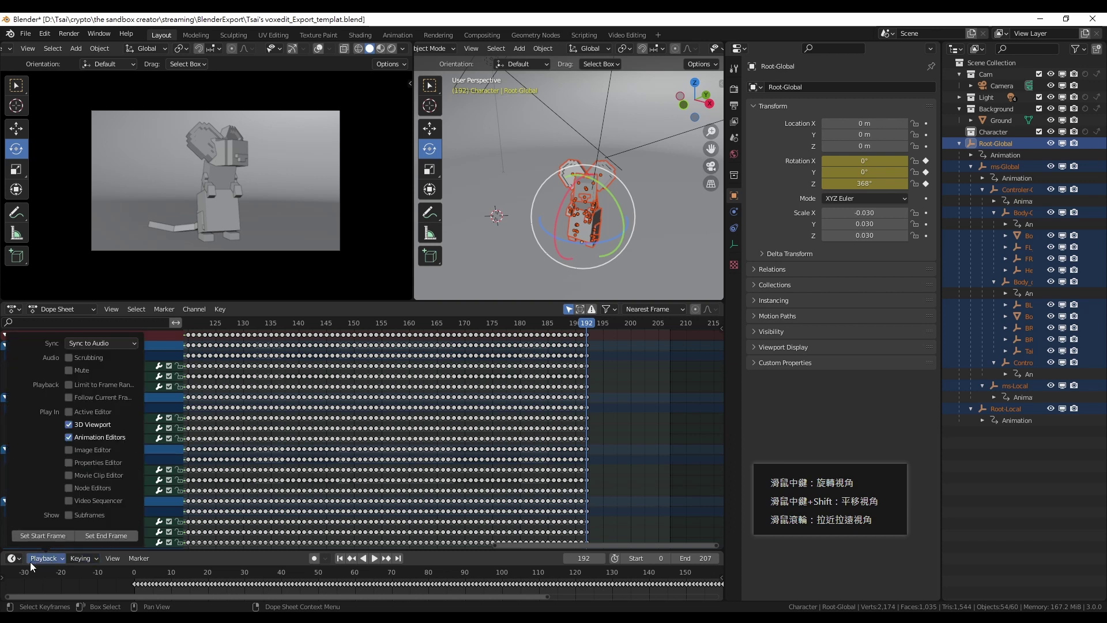
{"action": "left_click", "coordinate": [94, 535]}
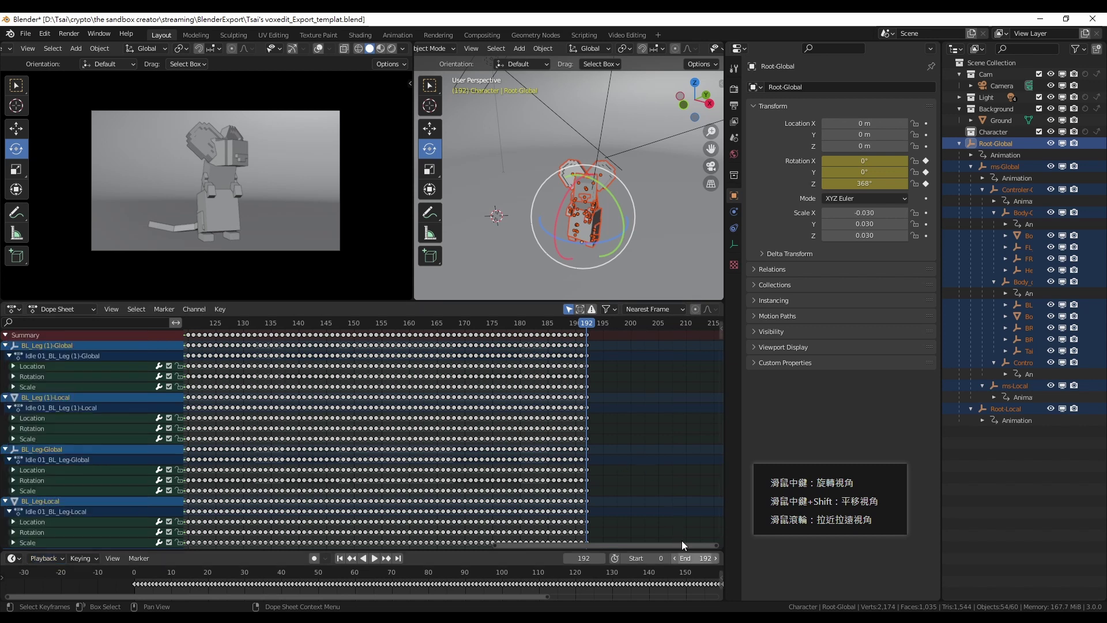
{"action": "left_click", "coordinate": [44, 558]}
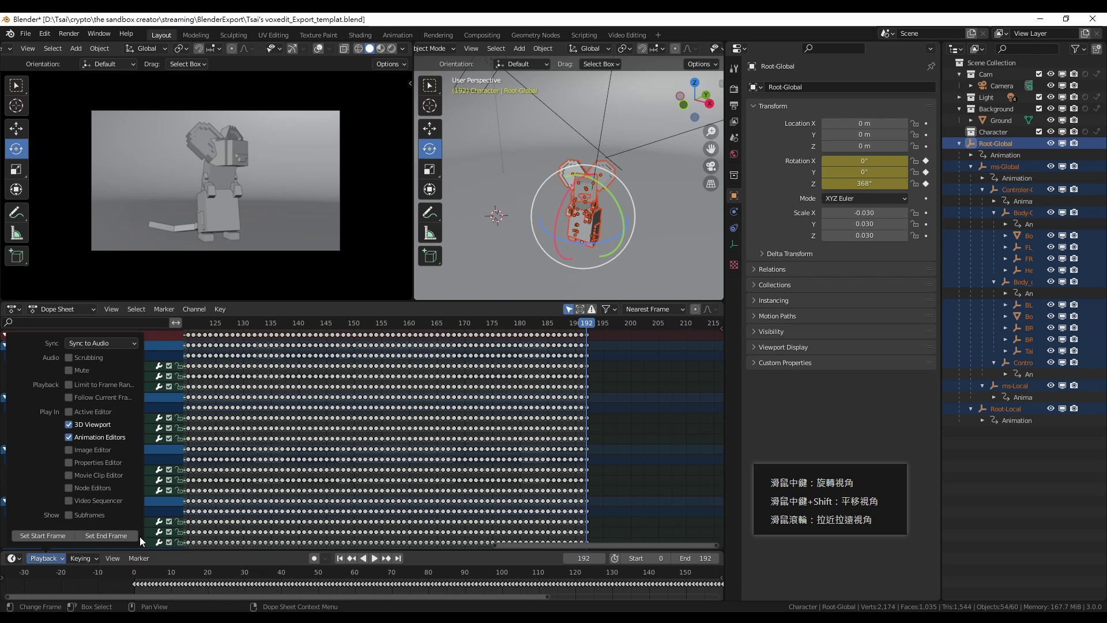
{"action": "scroll", "coordinate": [664, 447], "scroll_direction": "down", "scroll_amount": 4}
{"action": "scroll", "coordinate": [565, 430], "scroll_direction": "down", "scroll_amount": 4}
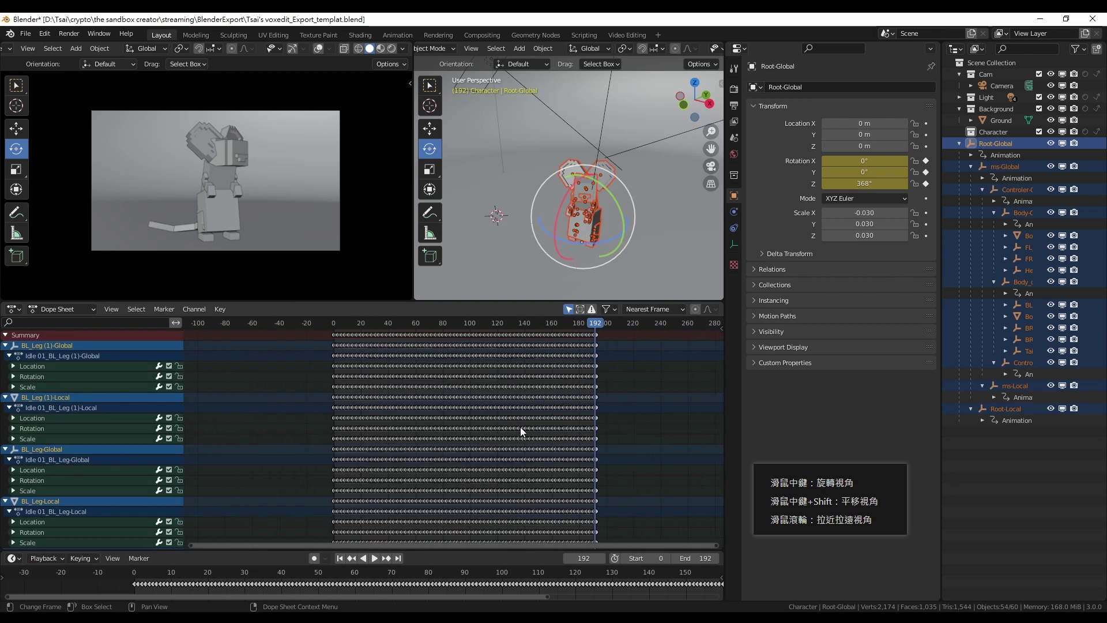
{"action": "key", "text": "space"}
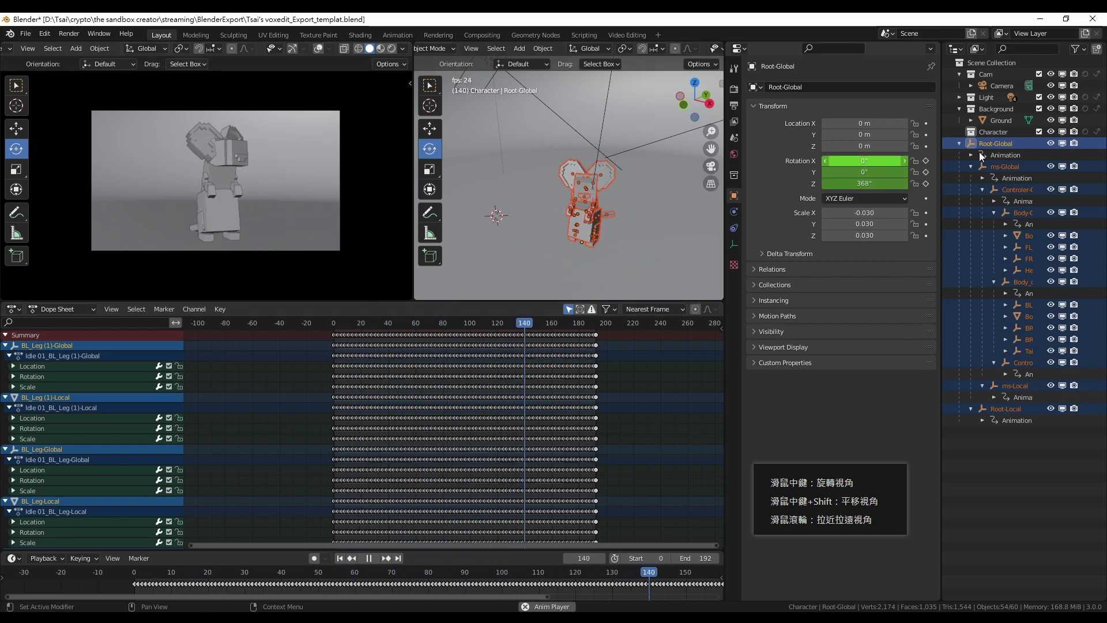
Step: Delete Root-Global's keyframes after frame 50 and replay the spin
{"action": "left_click", "coordinate": [1000, 142]}
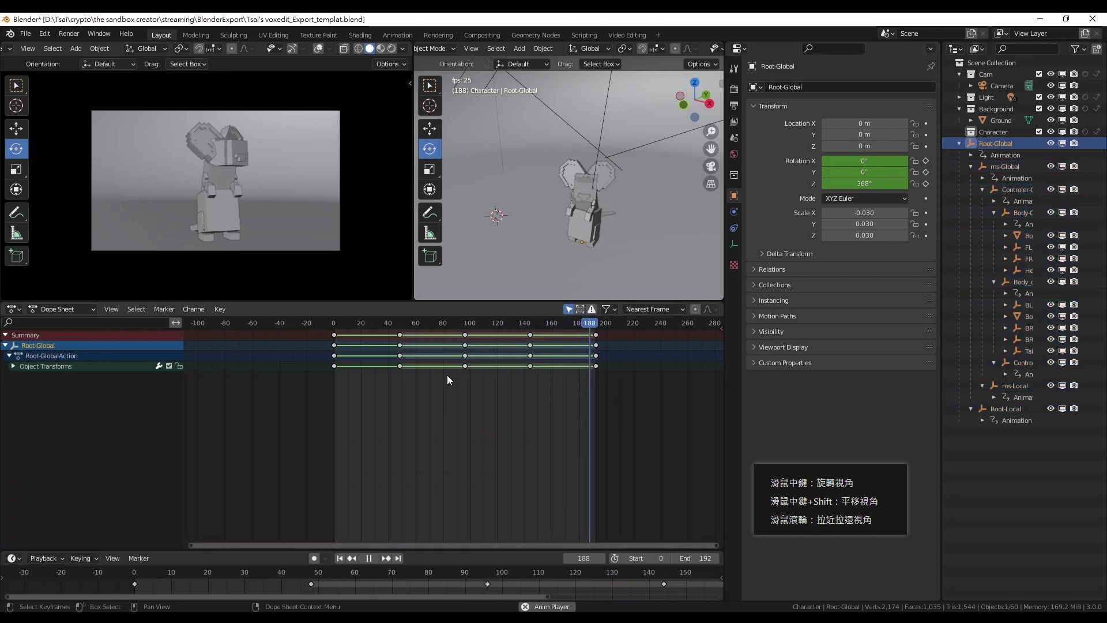
{"action": "key", "text": "space"}
{"action": "left_click_drag", "start_coordinate": [451, 354], "coordinate": [611, 384]}
{"action": "key", "text": "x"}
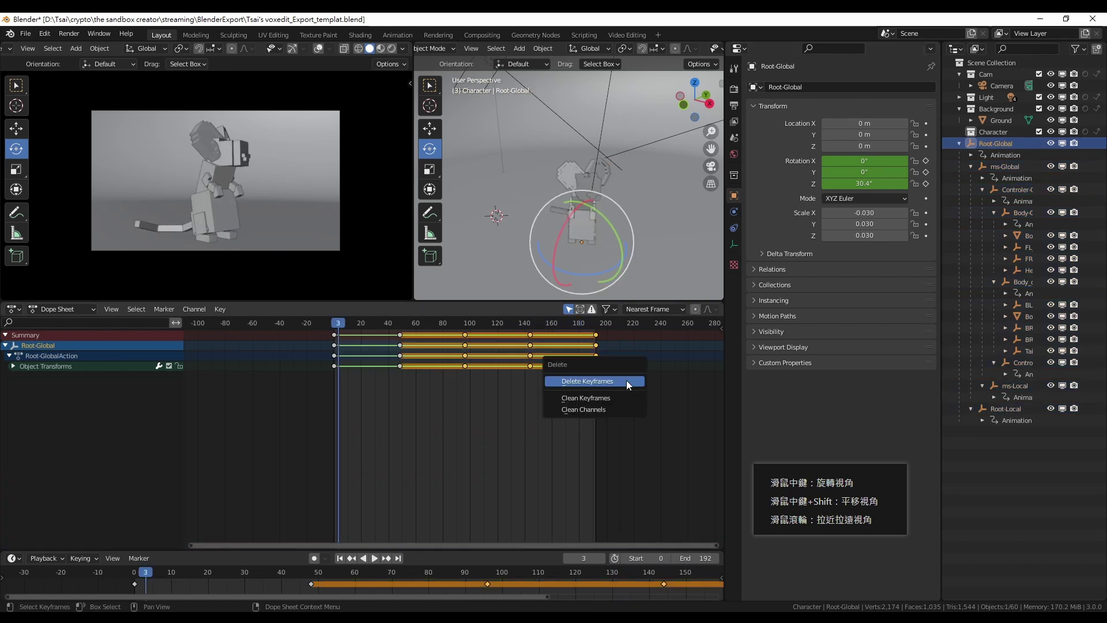
{"action": "left_click", "coordinate": [627, 381]}
{"action": "key", "text": "space"}
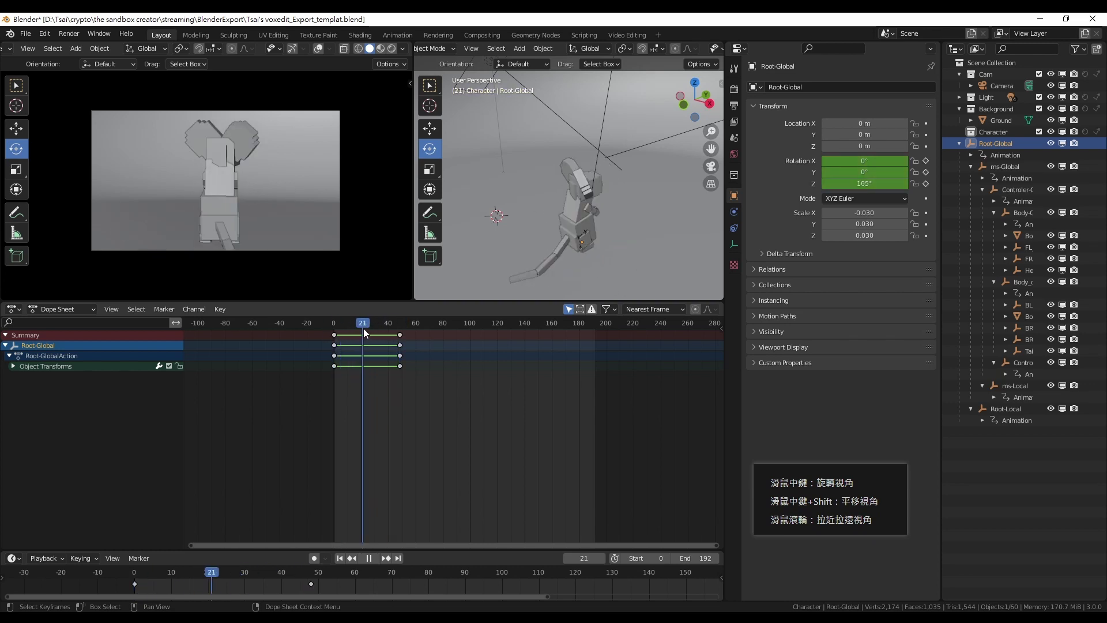
{"action": "key", "text": "space"}
Step: Move the frame-48 keys to frame 192, play the slow spin, and select the camera
{"action": "left_click", "coordinate": [400, 335]}
{"action": "key", "text": "g"}
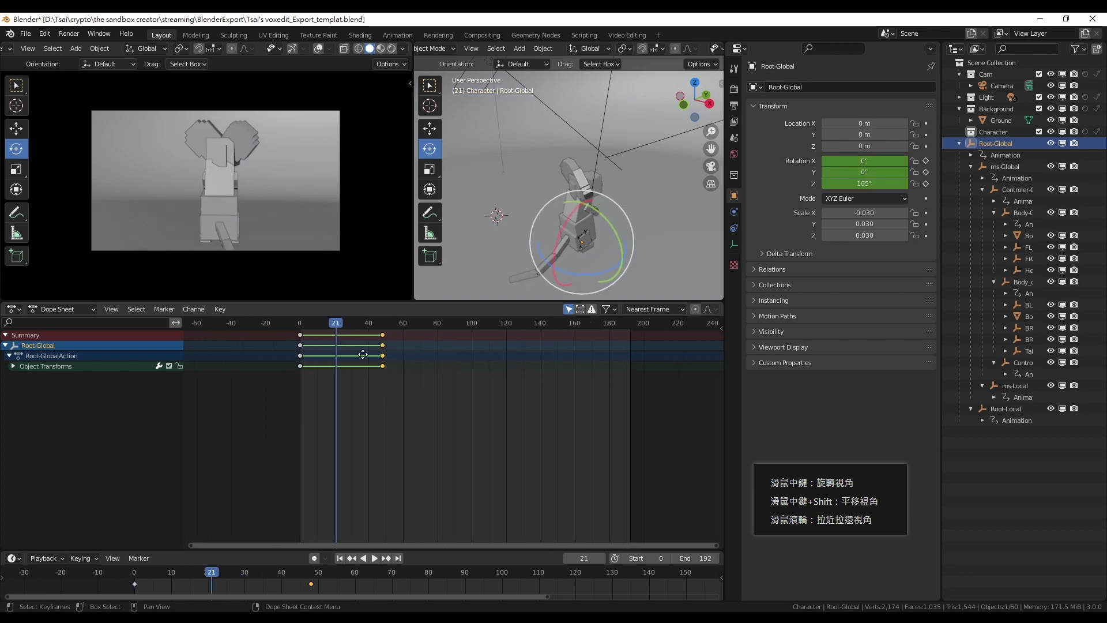
{"action": "scroll", "coordinate": [358, 352], "scroll_direction": "up", "scroll_amount": 3}
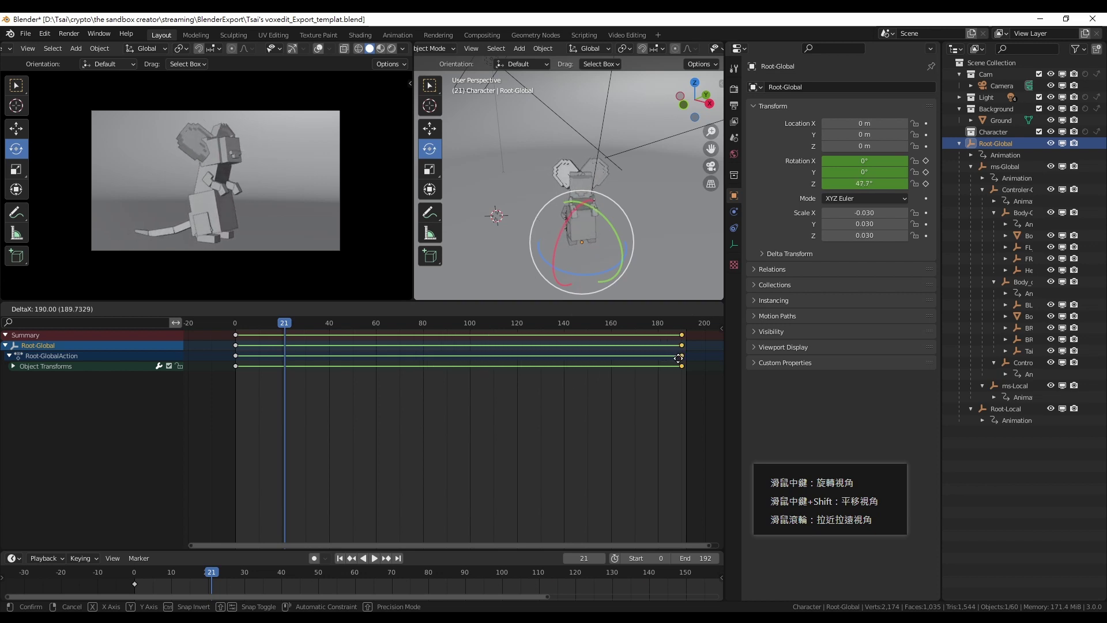
{"action": "left_click", "coordinate": [684, 363]}
{"action": "left_click", "coordinate": [641, 413]}
{"action": "scroll", "coordinate": [640, 414], "scroll_direction": "down", "scroll_amount": 3}
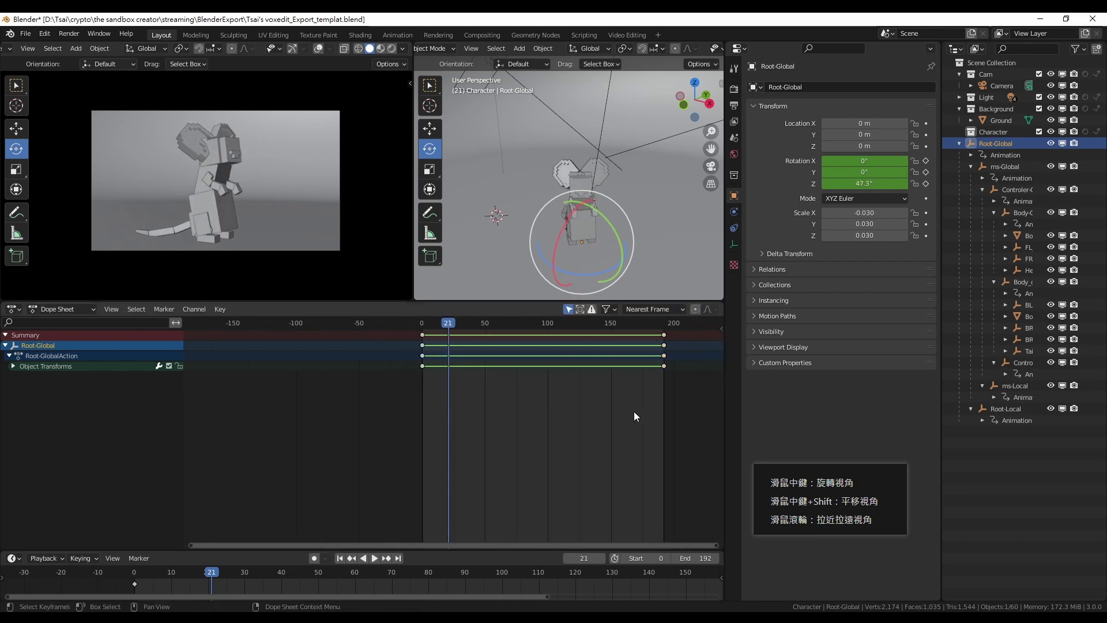
{"action": "key", "text": "space"}
{"action": "middle_click_drag", "start_coordinate": [522, 431], "coordinate": [465, 437]}
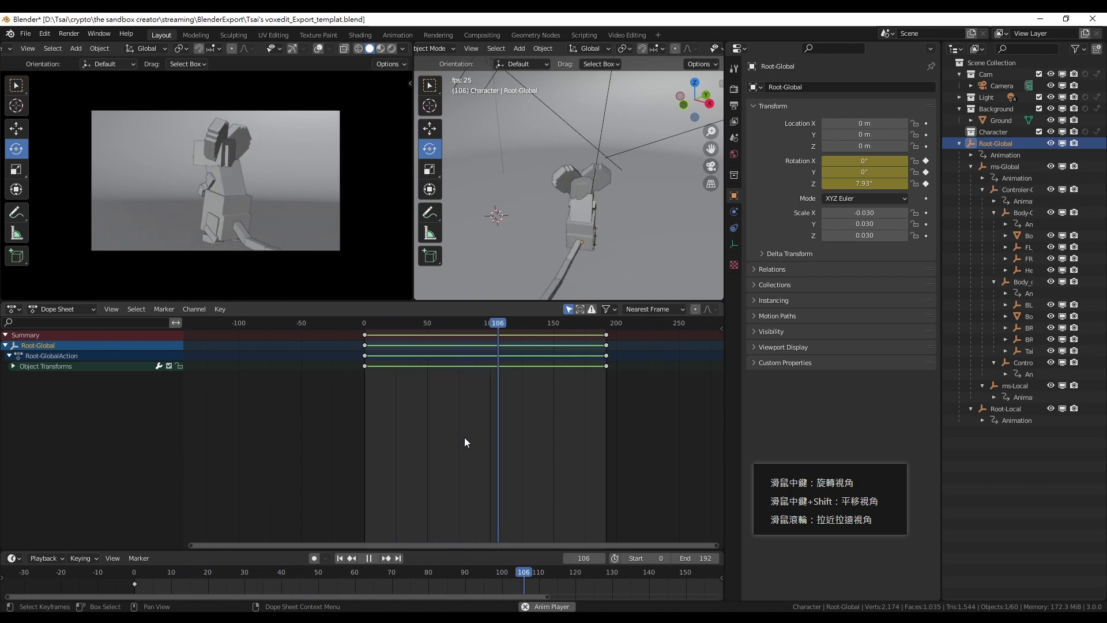
{"action": "left_click", "coordinate": [1002, 86]}
Step: Show camera overlays and slightly tilt the locked camera framing of the mouse
{"action": "key", "text": "space"}
{"action": "left_click", "coordinate": [318, 48]}
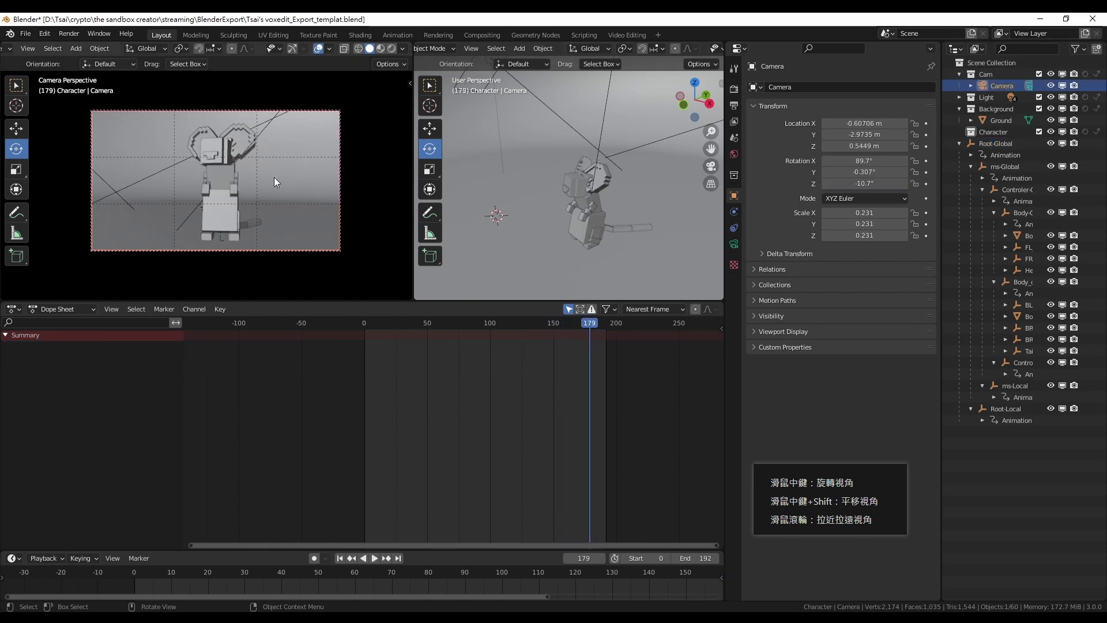
{"action": "scroll", "coordinate": [272, 189], "scroll_direction": "down", "scroll_amount": 3}
{"action": "scroll", "coordinate": [271, 192], "scroll_direction": "up", "scroll_amount": 3}
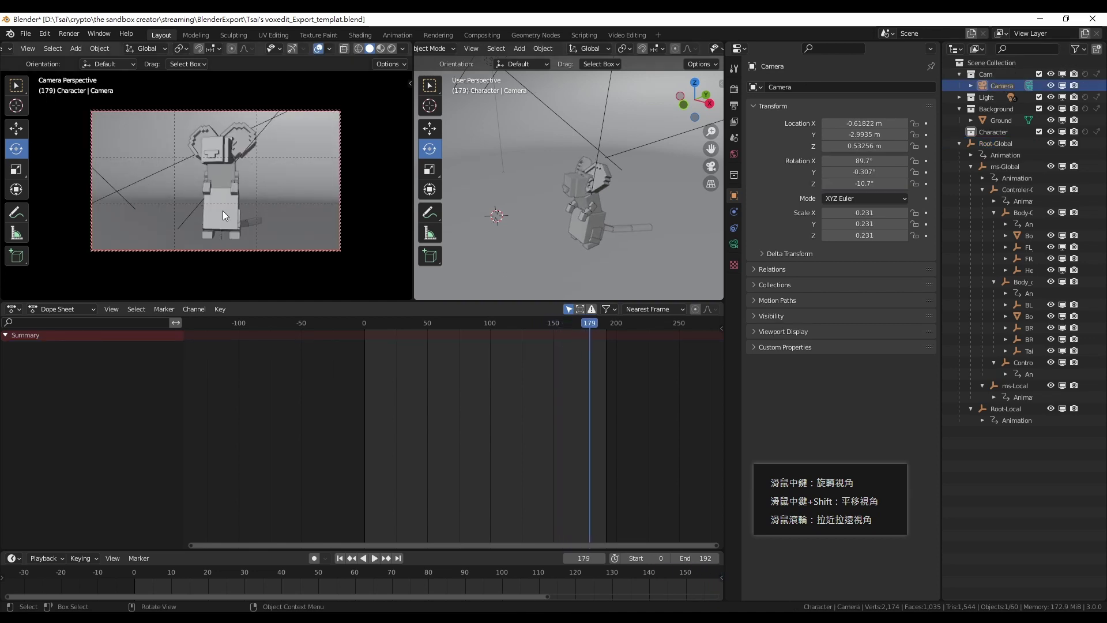
{"action": "left_click", "coordinate": [224, 210]}
{"action": "left_click_drag", "start_coordinate": [494, 323], "coordinate": [468, 333]}
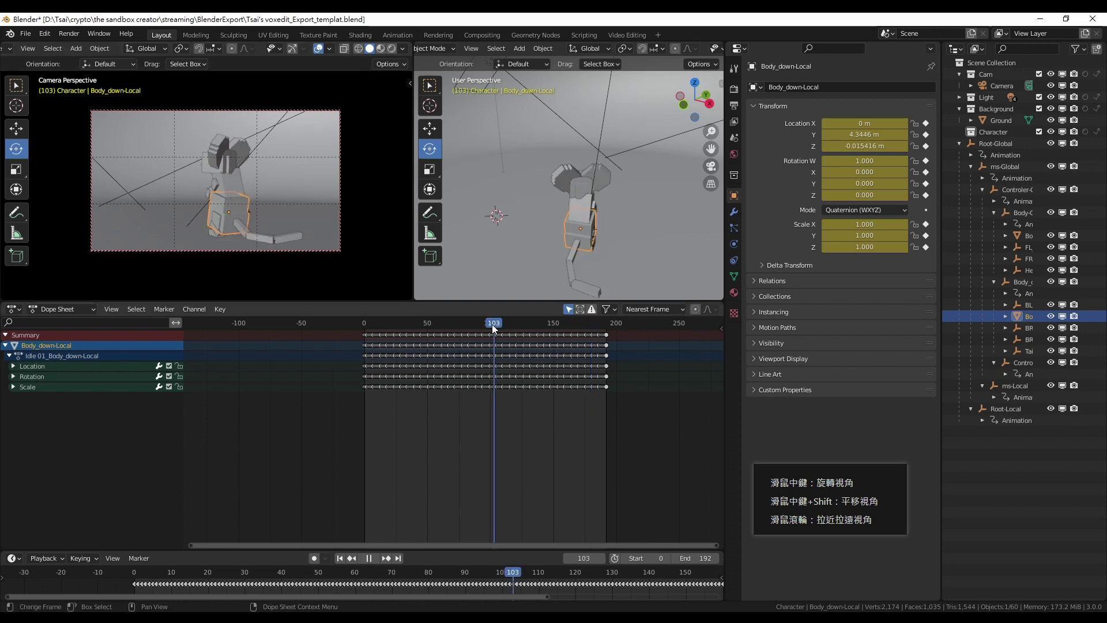
{"action": "middle_click_drag", "start_coordinate": [218, 181], "coordinate": [220, 176]}
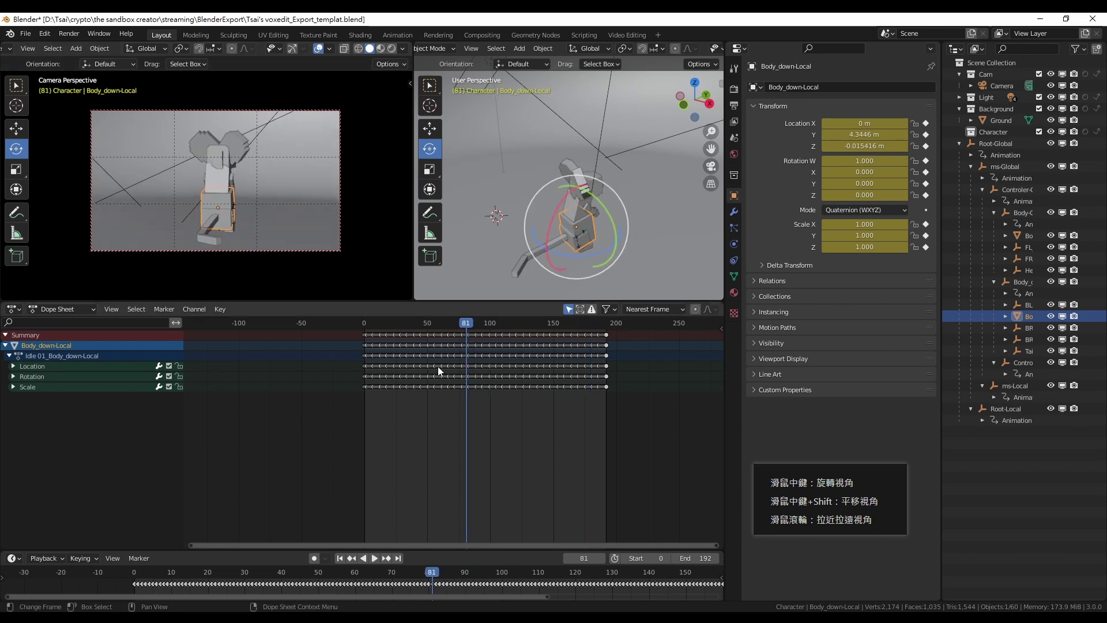
{"action": "left_click", "coordinate": [366, 320]}
Step: Play the animation, reframe the mouse again, and preview in Rendered shading near frame 8
{"action": "key", "text": "space"}
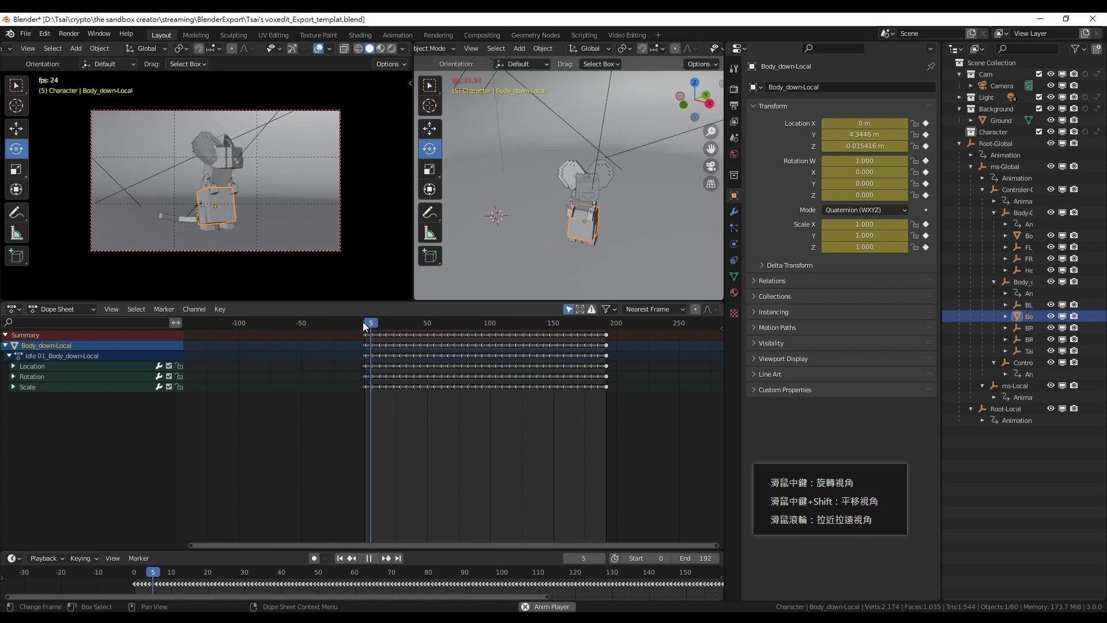
{"action": "left_click", "coordinate": [545, 251]}
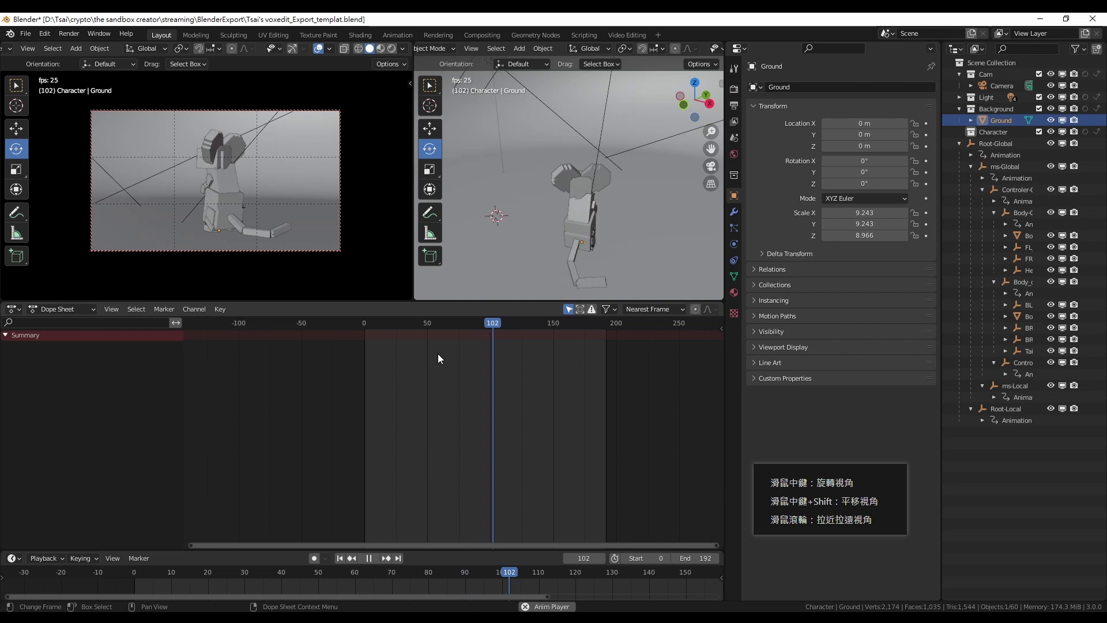
{"action": "key", "text": "space"}
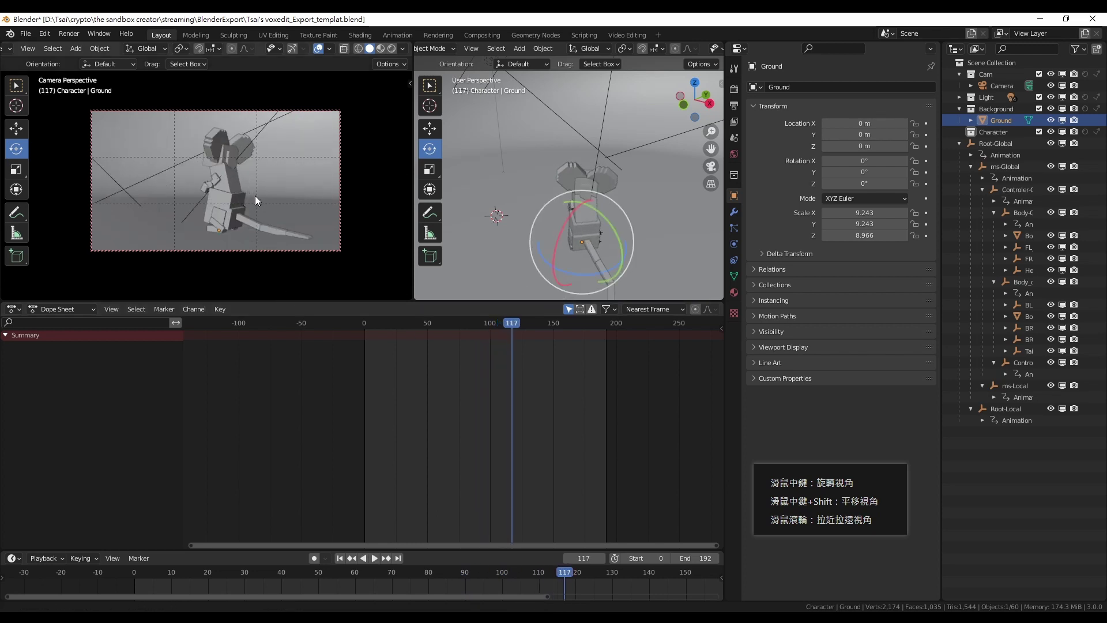
{"action": "middle_click_drag", "start_coordinate": [255, 195], "coordinate": [250, 200]}
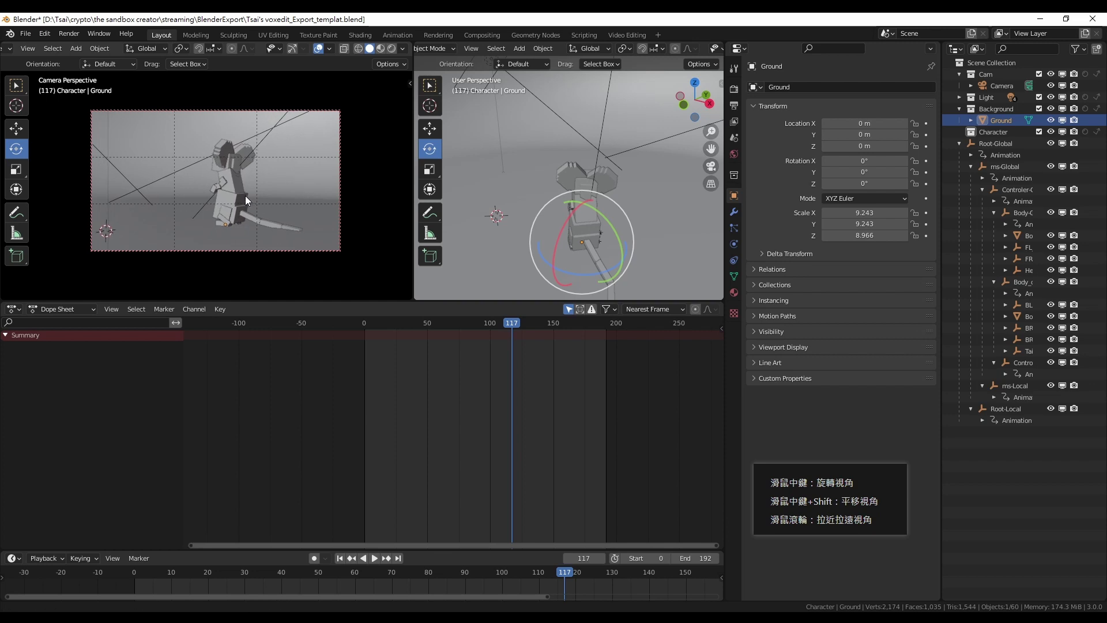
{"action": "left_click_drag", "start_coordinate": [504, 323], "coordinate": [364, 333]}
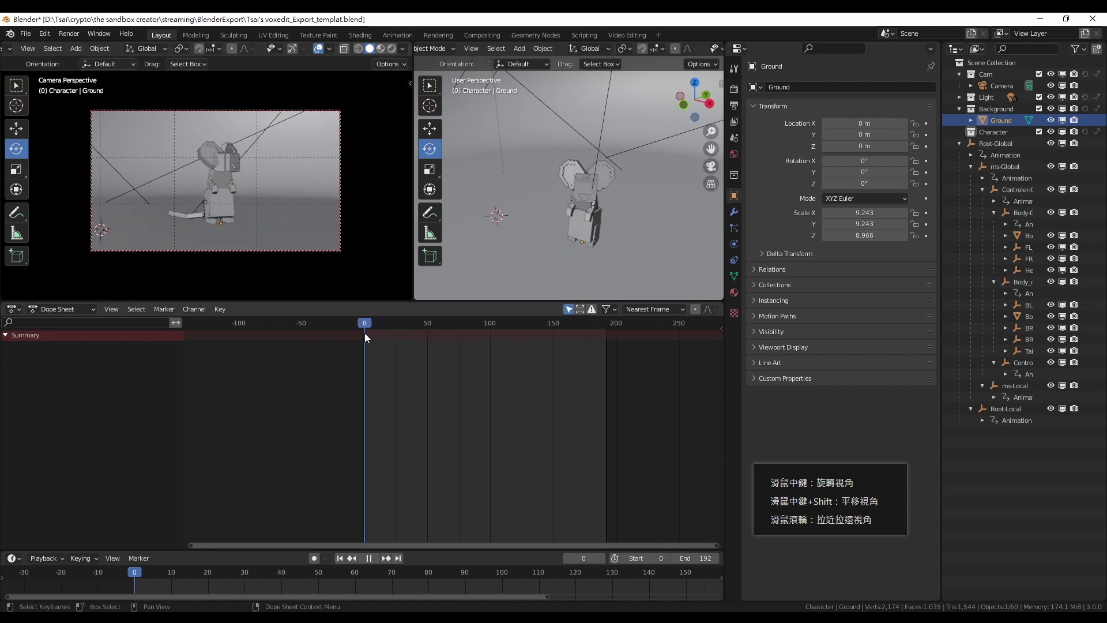
{"action": "key", "text": "space"}
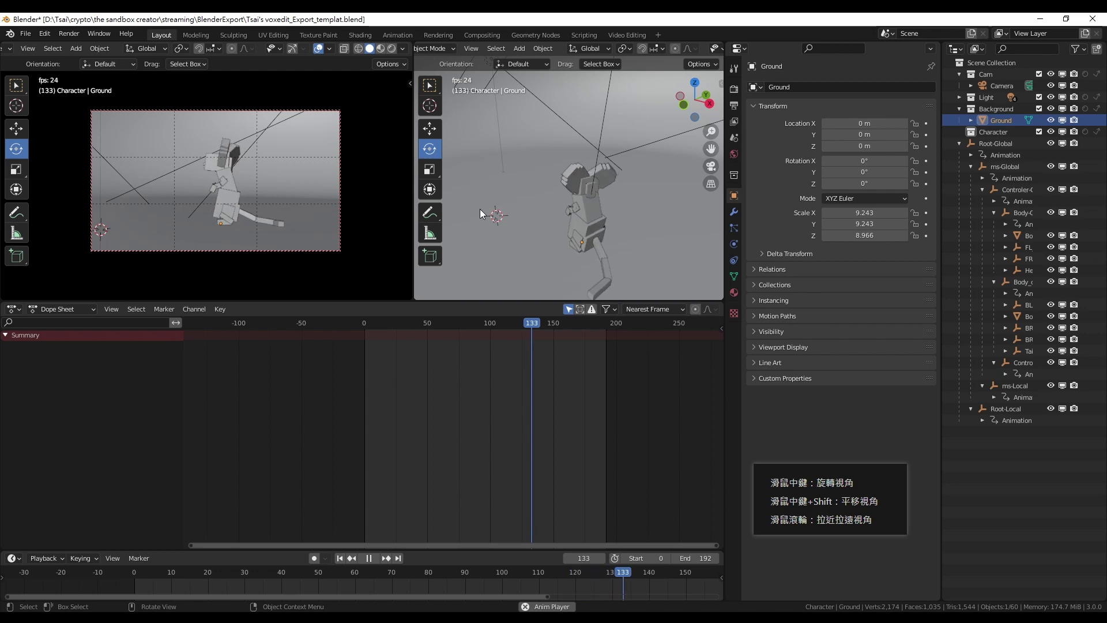
{"action": "key", "text": "space"}
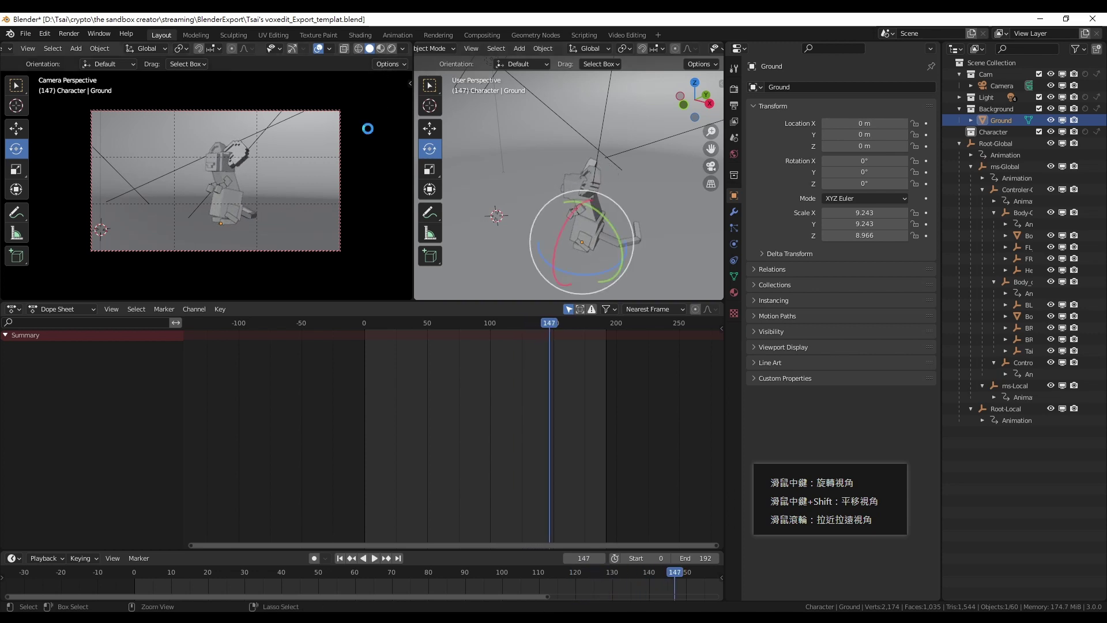
{"action": "left_click", "coordinate": [392, 48]}
{"action": "mouse_move", "coordinate": [448, 324]}
{"action": "left_mouse_down"}
{"action": "mouse_move", "coordinate": [374, 324]}
{"action": "mouse_move", "coordinate": [404, 348]}
{"action": "mouse_move", "coordinate": [376, 339]}
{"action": "left_mouse_up"}
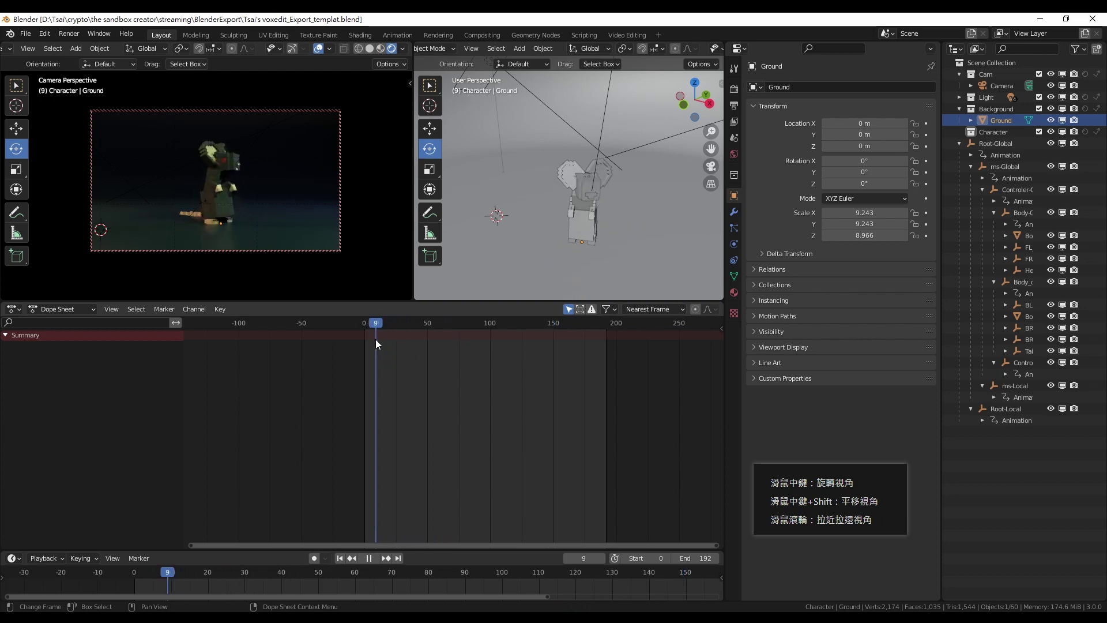
Step: Stop playback, hide camera guides and frame the view on the mouse's head
{"action": "key", "text": "Escape"}
{"action": "scroll", "coordinate": [582, 154], "scroll_direction": "up", "scroll_amount": 2}
{"action": "scroll", "coordinate": [558, 151], "scroll_direction": "up", "scroll_amount": 3}
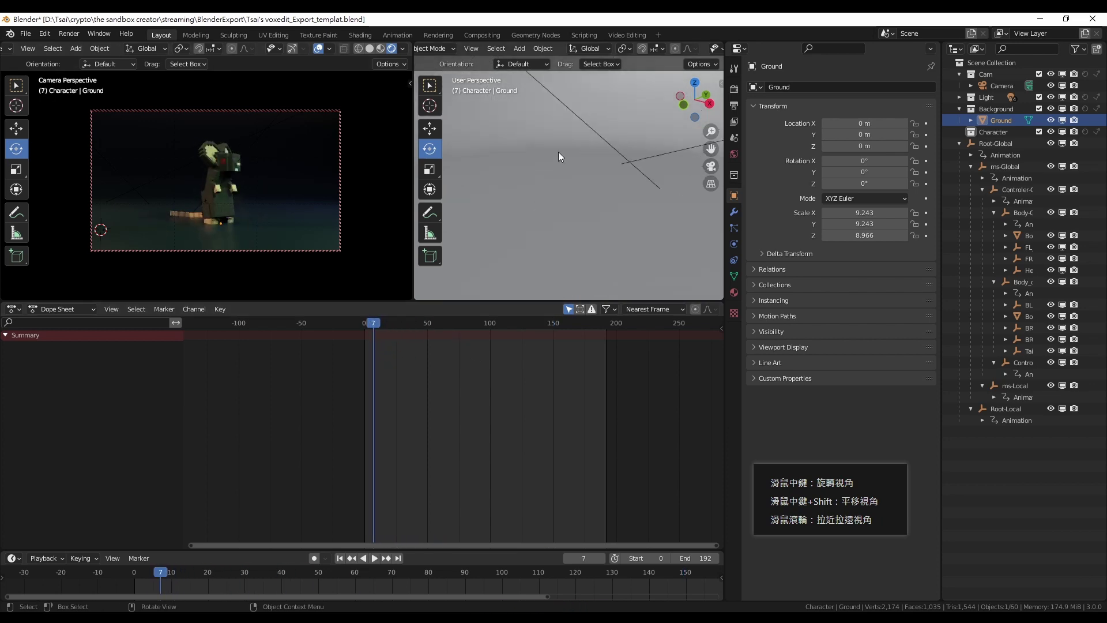
{"action": "left_click", "coordinate": [319, 48]}
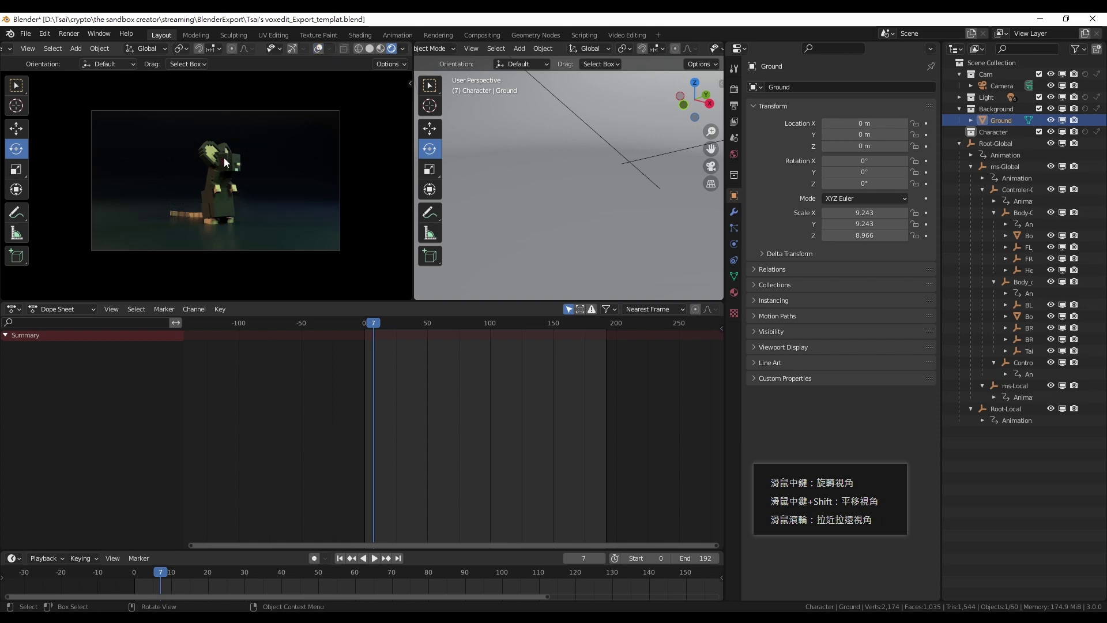
{"action": "left_click", "coordinate": [237, 159]}
{"action": "key", "text": "KP_Decimal"}
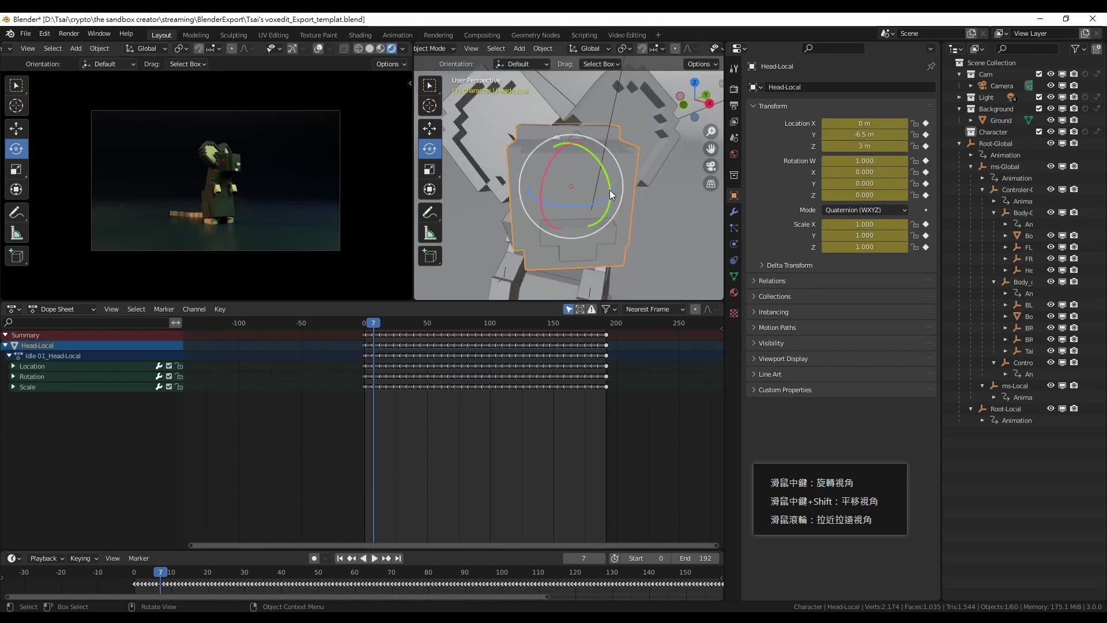
Step: Show the head material's Surface settings with the preview sphere
{"action": "left_click", "coordinate": [734, 292]}
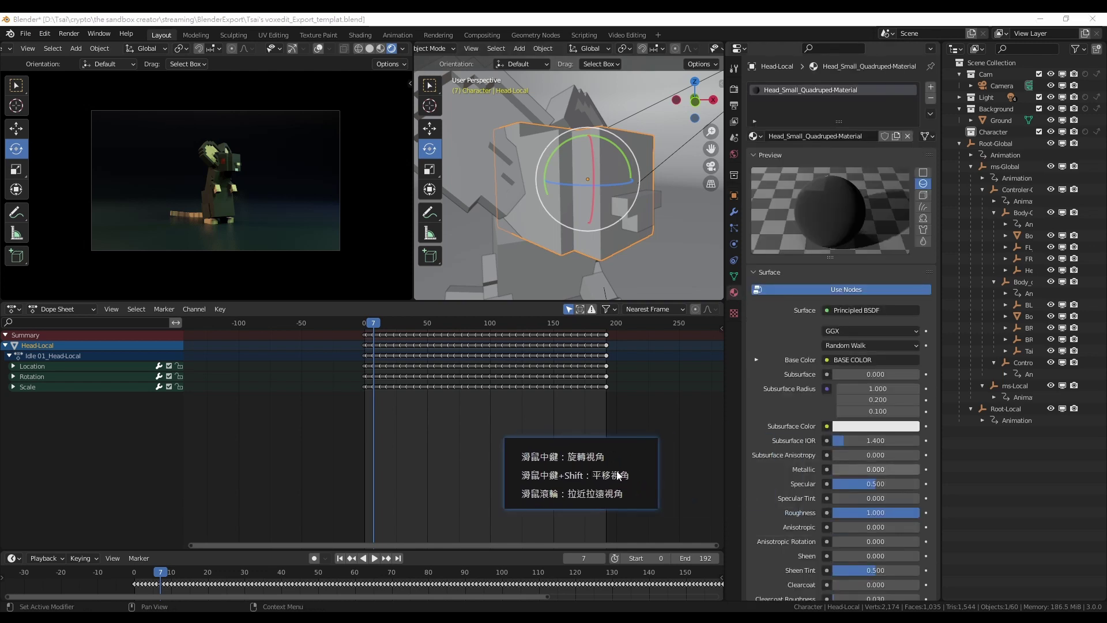
{"action": "scroll", "coordinate": [802, 409], "scroll_direction": "down", "scroll_amount": 1}
{"action": "left_click", "coordinate": [763, 248]}
{"action": "scroll", "coordinate": [760, 251], "scroll_direction": "up", "scroll_amount": 1}
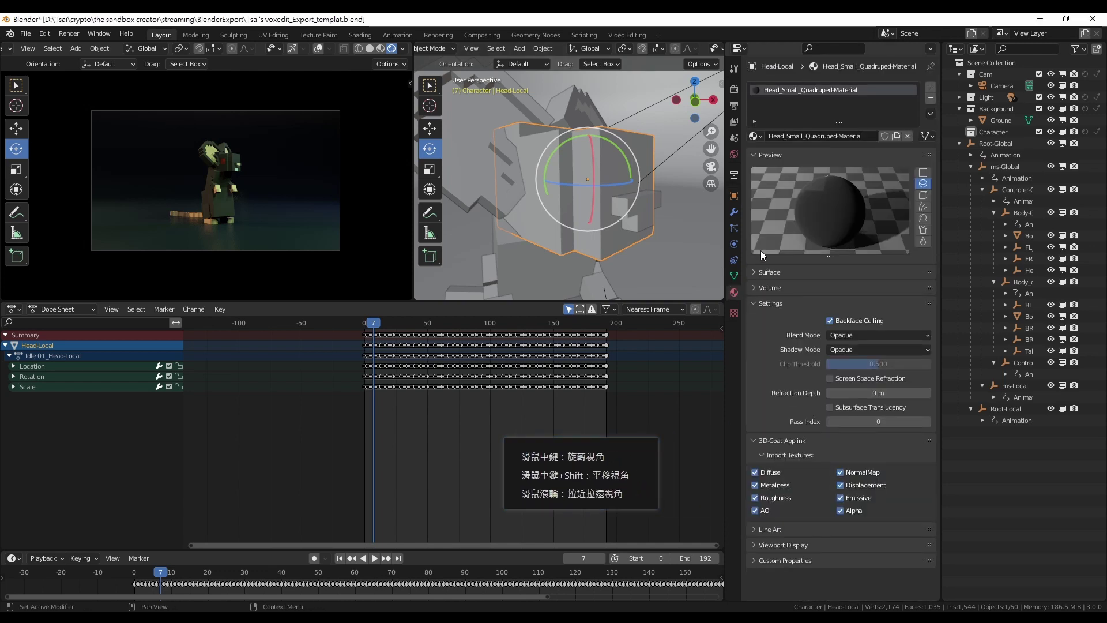
{"action": "left_click_drag", "start_coordinate": [767, 159], "coordinate": [762, 412]}
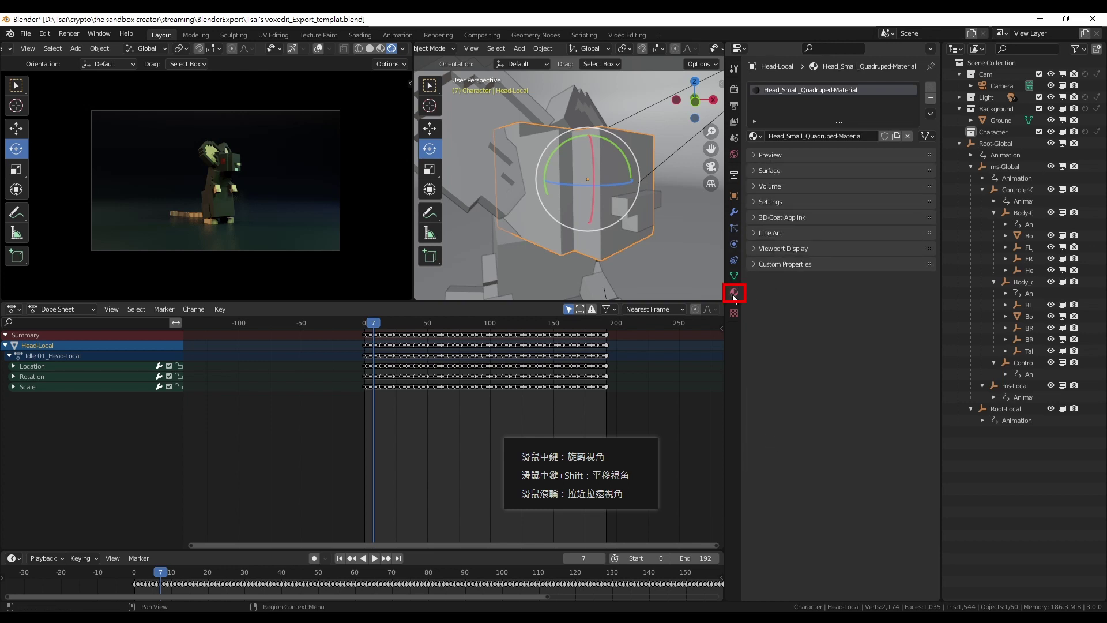
{"action": "left_click", "coordinate": [755, 168]}
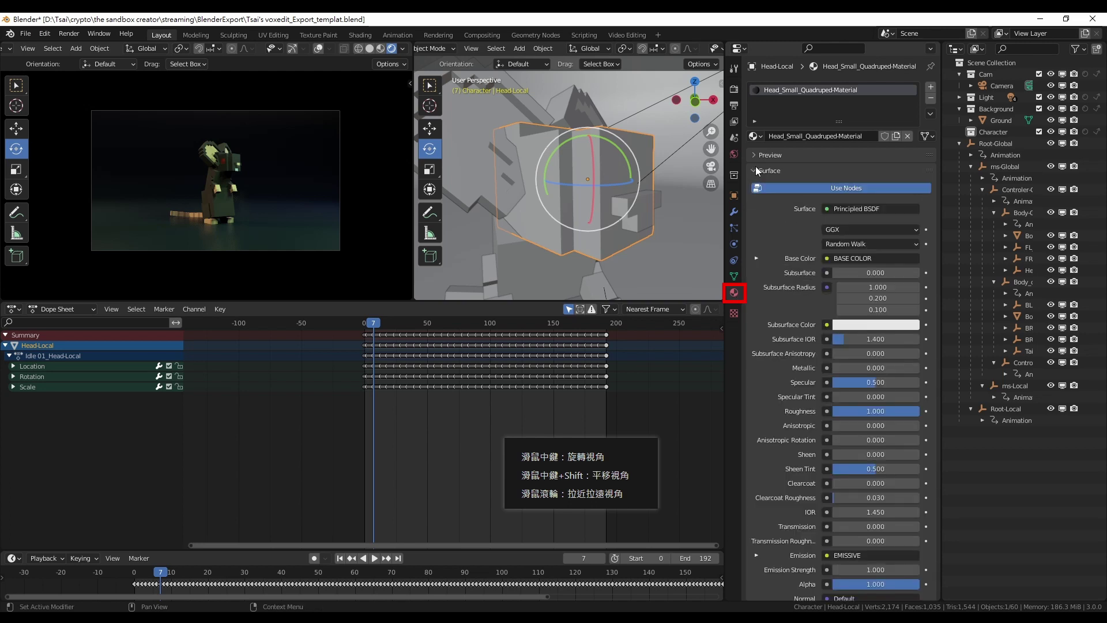
{"action": "left_click", "coordinate": [770, 154]}
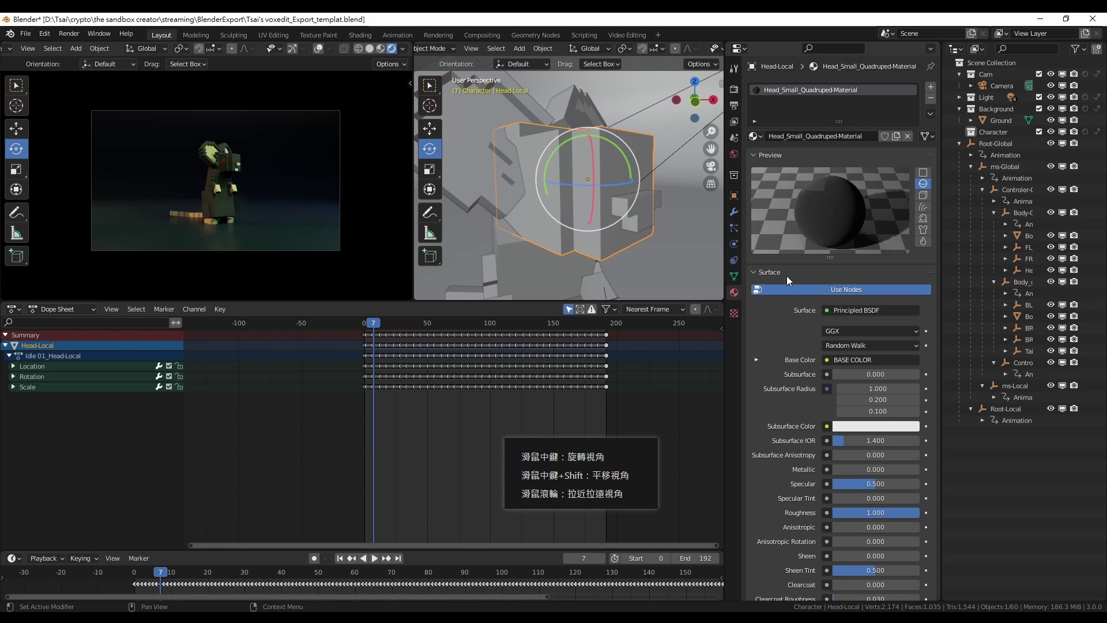
{"action": "scroll", "coordinate": [786, 276], "scroll_direction": "down", "scroll_amount": 1}
{"action": "scroll", "coordinate": [841, 196], "scroll_direction": "down", "scroll_amount": 9}
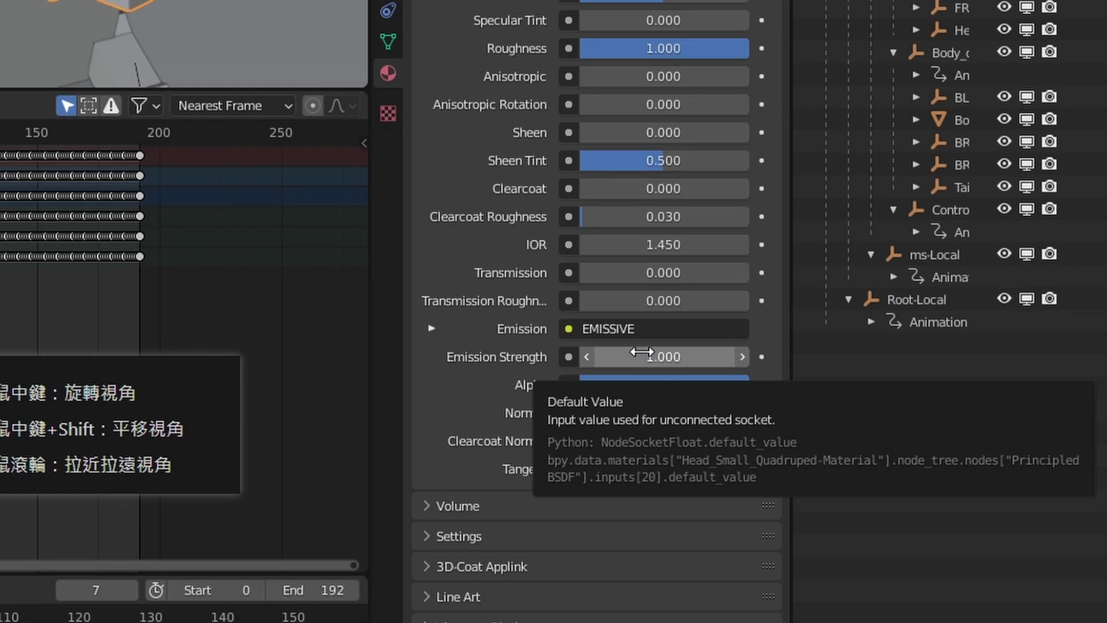
Step: Try Emission Strength 50, return it to 1, and save the blend file
{"action": "left_click", "coordinate": [642, 352]}
{"action": "type", "text": "50"}
{"action": "key", "text": "Return"}
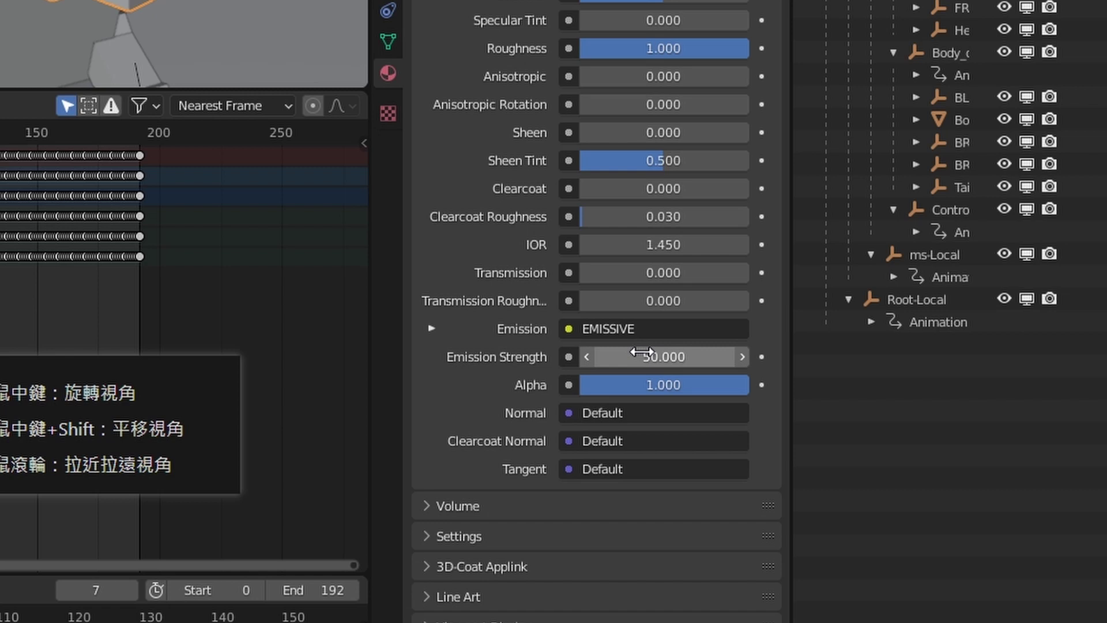
{"action": "left_click", "coordinate": [642, 352]}
{"action": "type", "text": "1"}
{"action": "key", "text": "Return"}
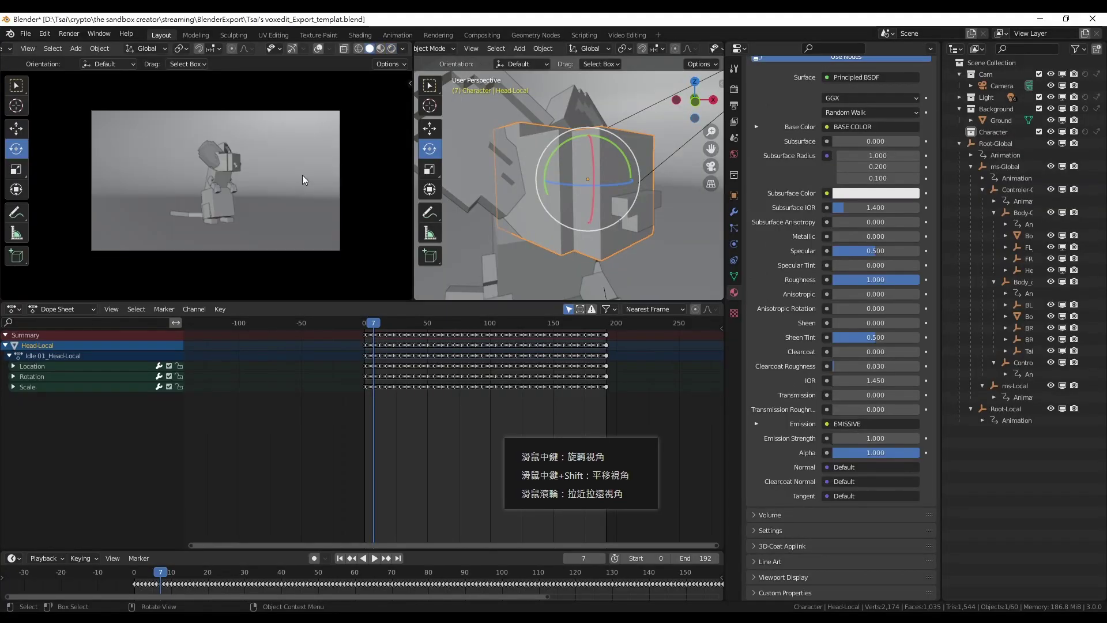
{"action": "key", "text": "ctrl+s"}
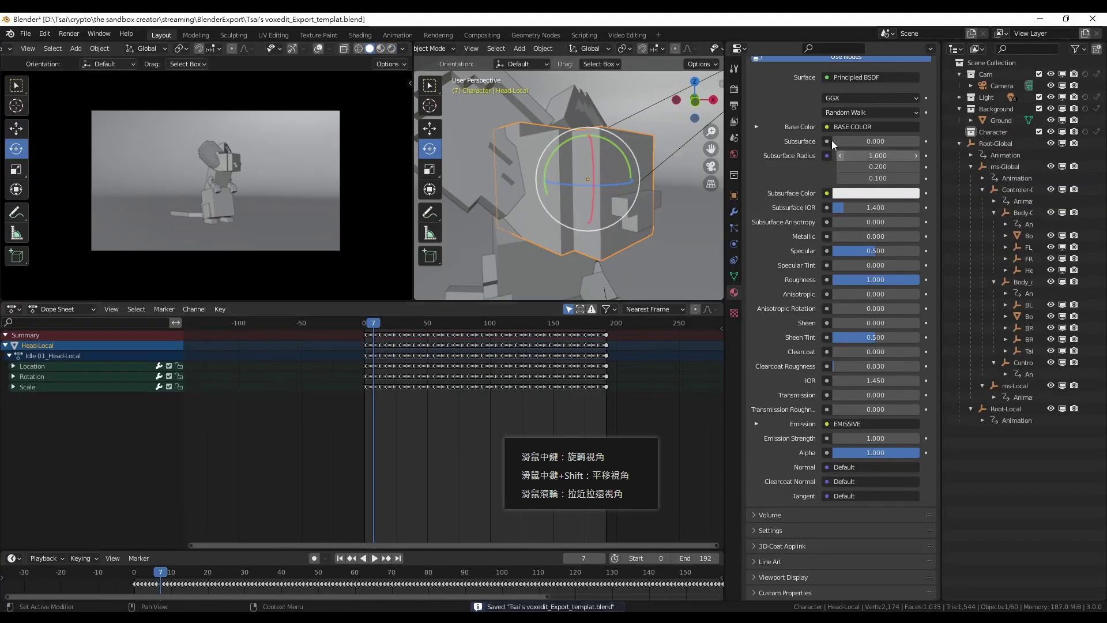
Step: Bring up the Output Properties and review the current output path and render engine settings
{"action": "left_click", "coordinate": [735, 106]}
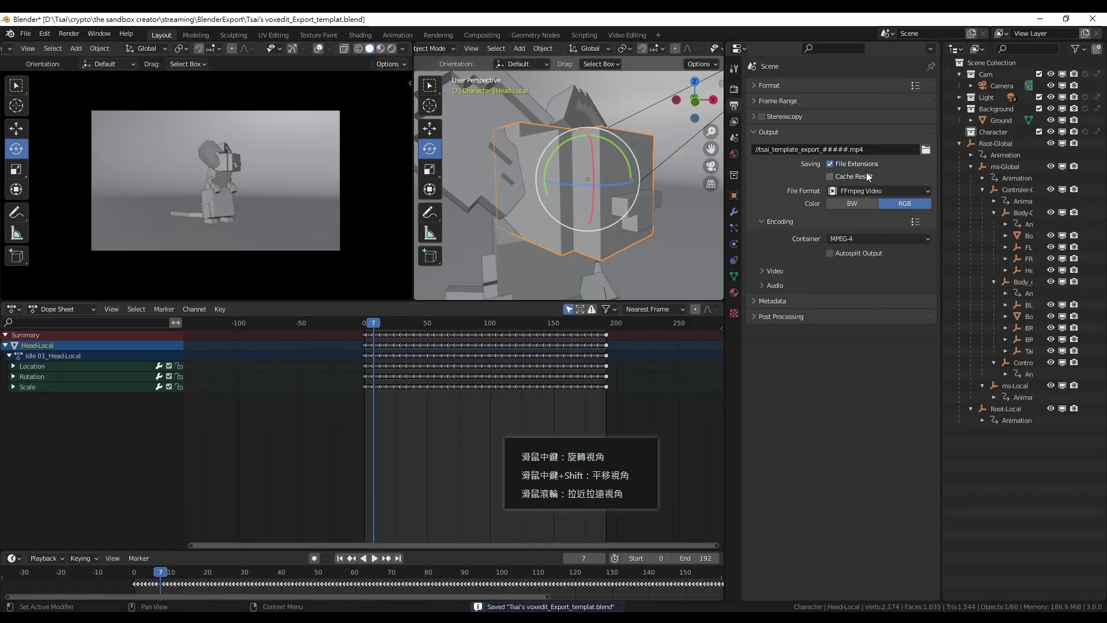
{"action": "left_click", "coordinate": [807, 151]}
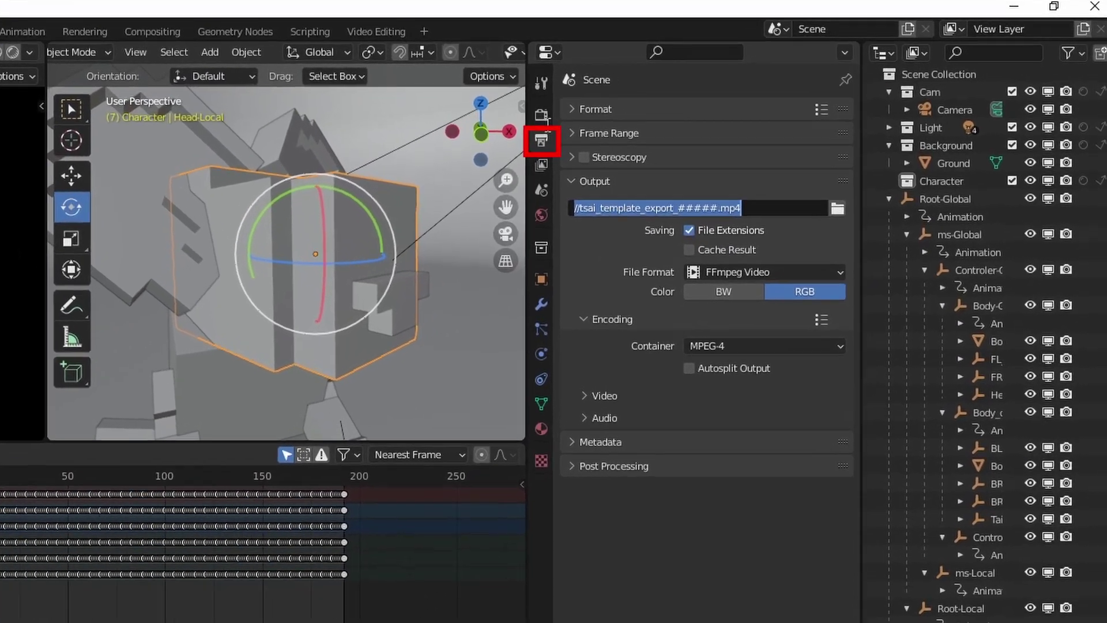
{"action": "key", "text": "Return"}
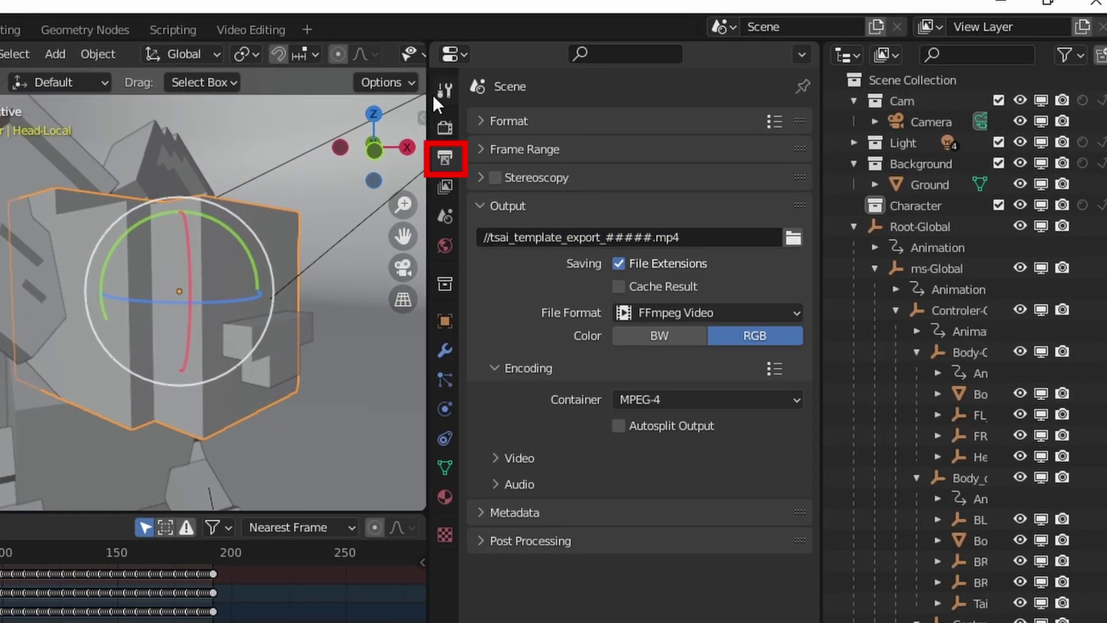
{"action": "left_click", "coordinate": [446, 131]}
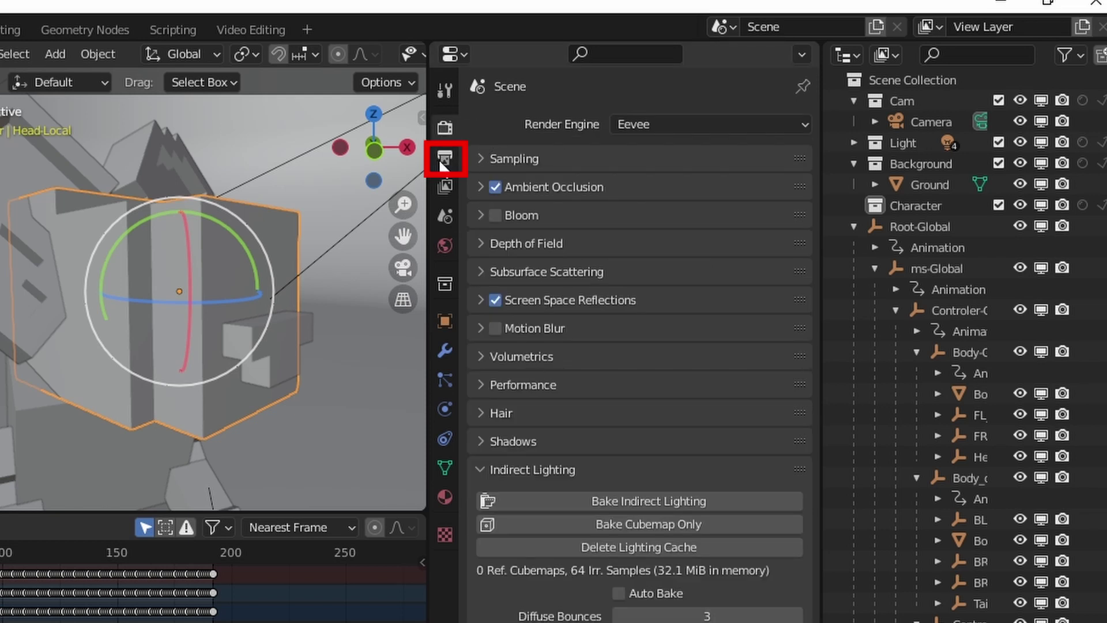
{"action": "left_click", "coordinate": [444, 157]}
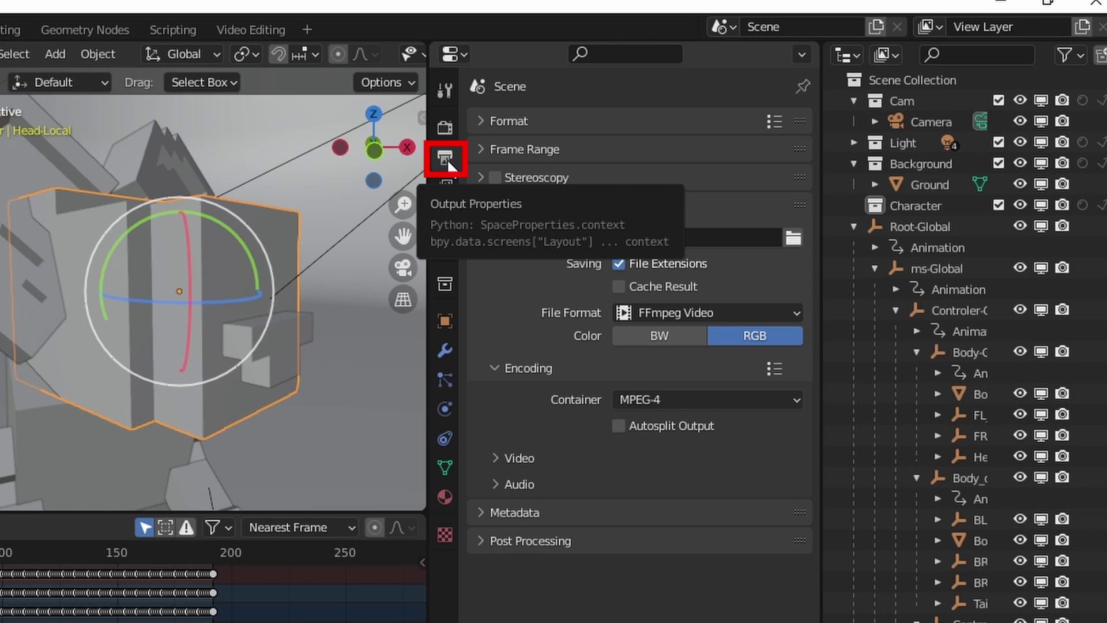
Step: Change the output path to tsai_template_export360_#####.mp4 by inserting 360 after 'export'
{"action": "left_click", "coordinate": [738, 233]}
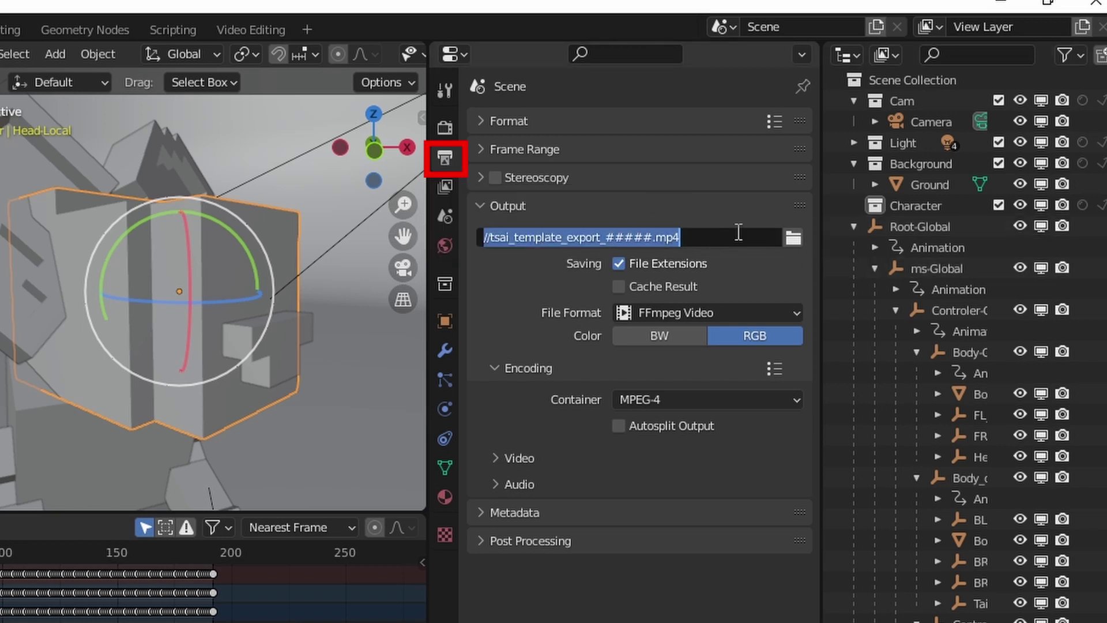
{"action": "left_click", "coordinate": [599, 238]}
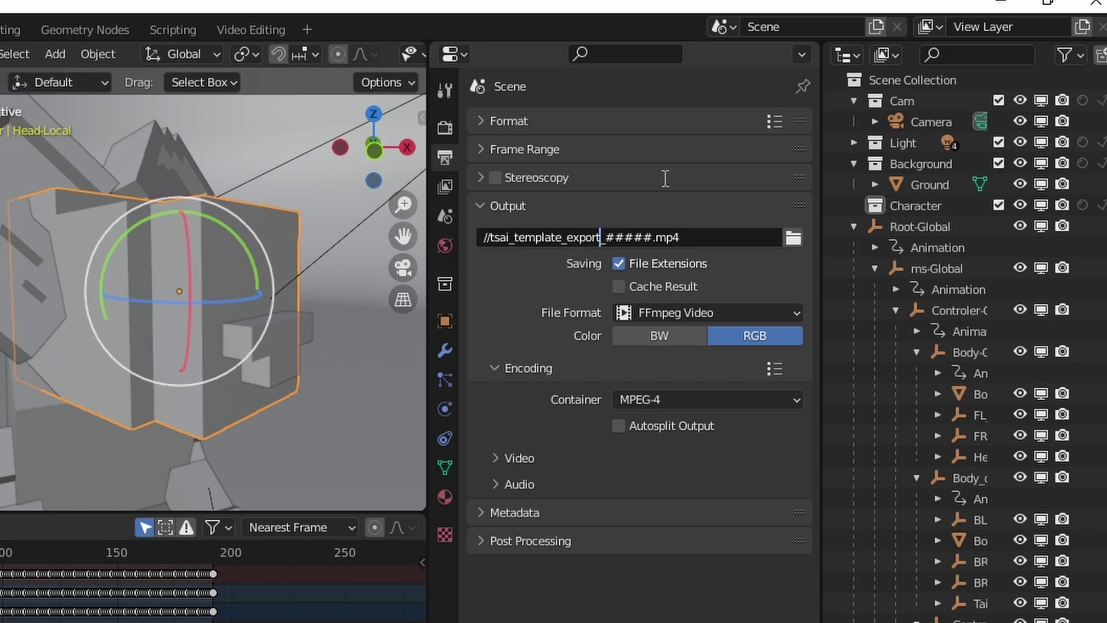
{"action": "type", "text": "360"}
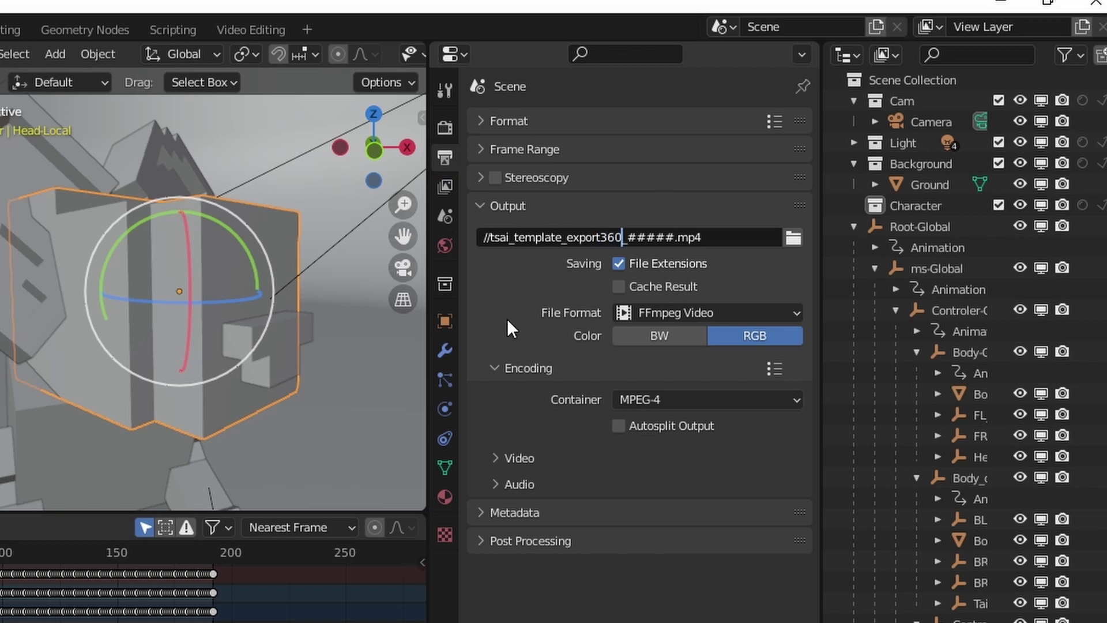
{"action": "key", "text": "Return"}
Step: Verify the output uses FFmpeg Video in an MPEG-4 container with H.264 codec
{"action": "left_click", "coordinate": [678, 313]}
{"action": "left_click", "coordinate": [650, 399]}
{"action": "left_click", "coordinate": [513, 458]}
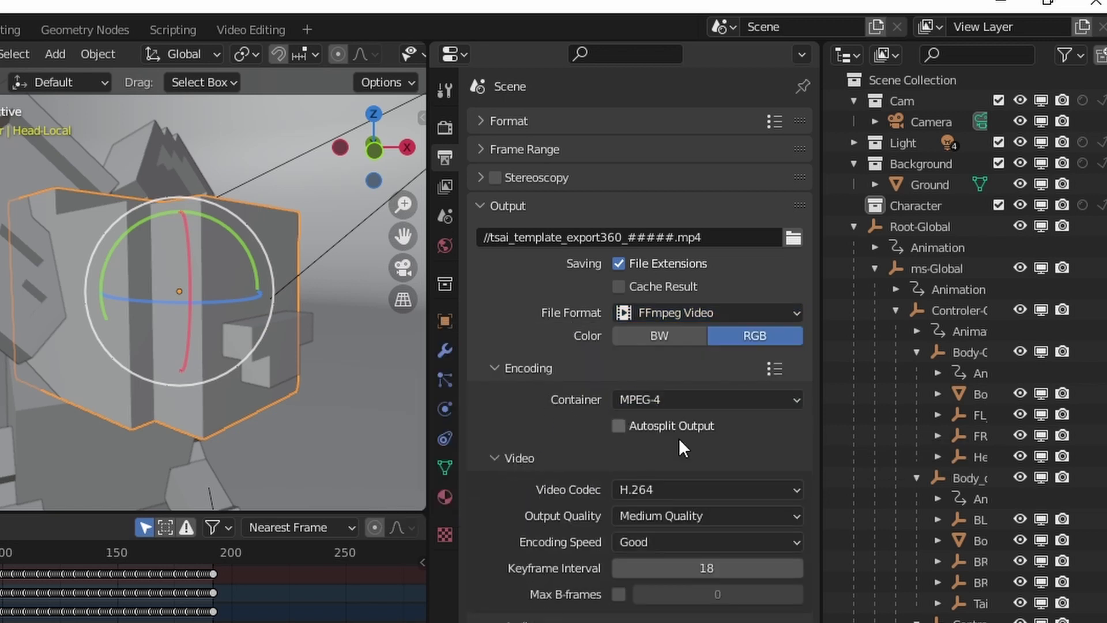
{"action": "left_click", "coordinate": [546, 466]}
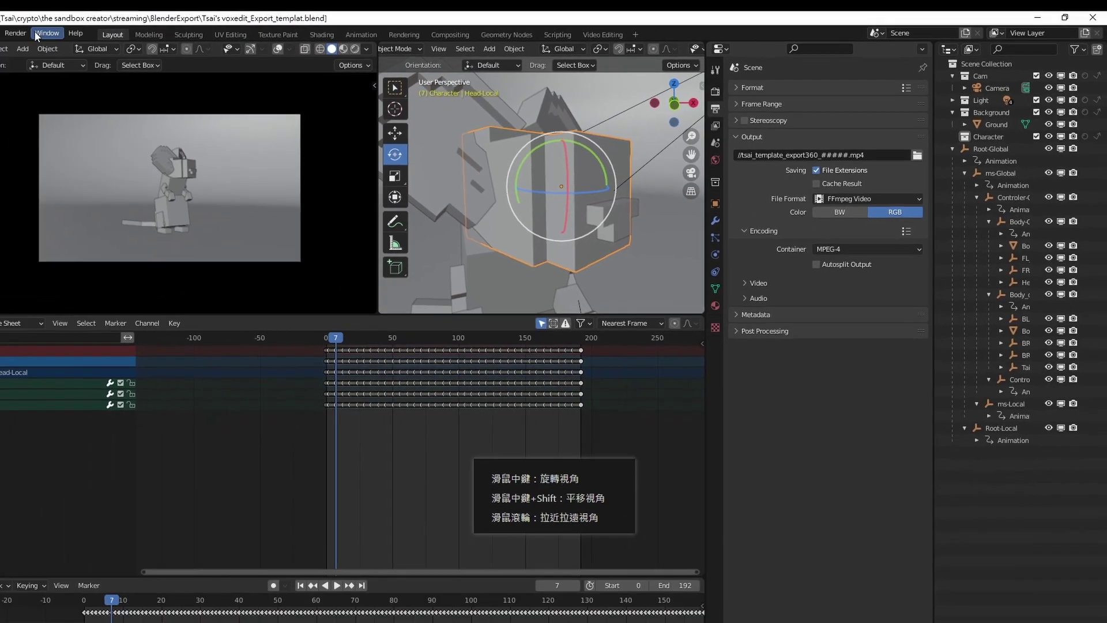
Step: Render all 192 animation frames, then switch to the BlenderExport File Explorer window
{"action": "left_click", "coordinate": [81, 44]}
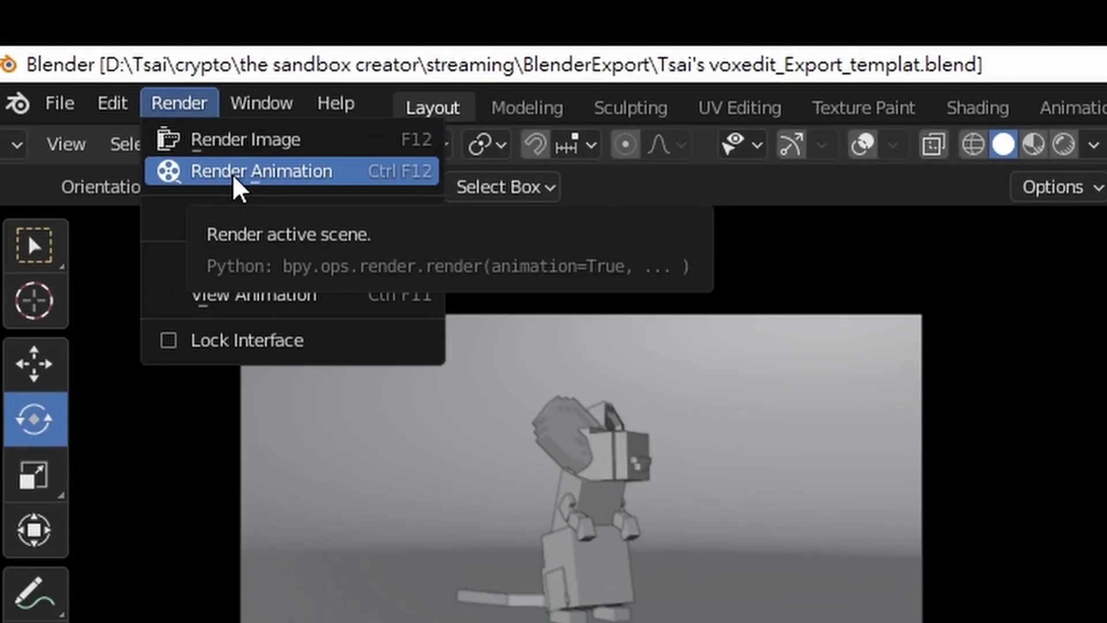
{"action": "left_click", "coordinate": [237, 186]}
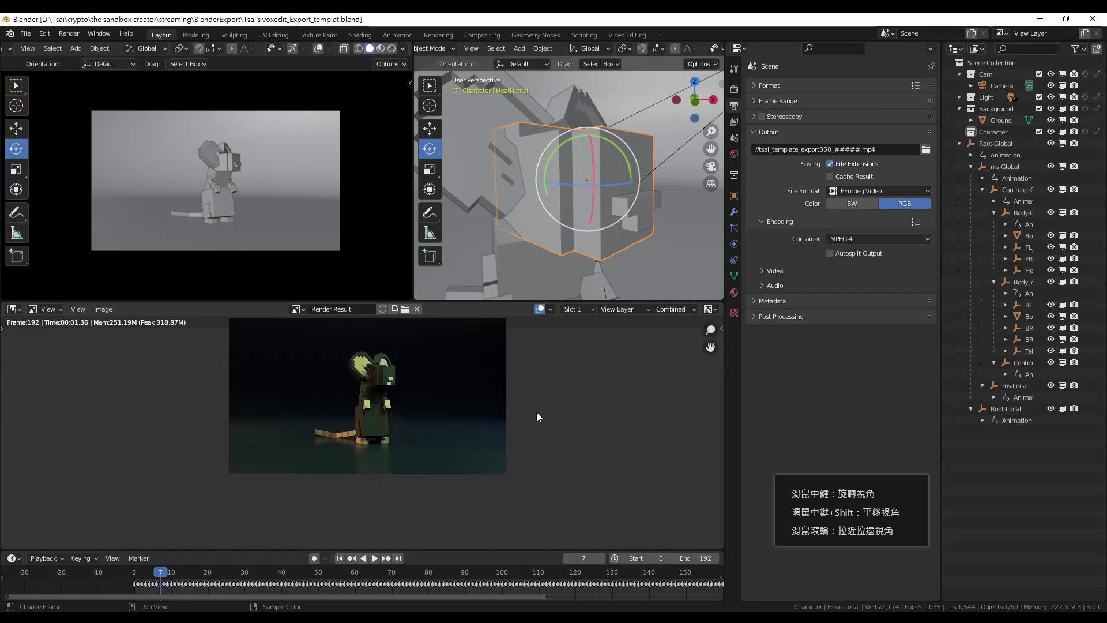
{"action": "left_click", "coordinate": [104, 617]}
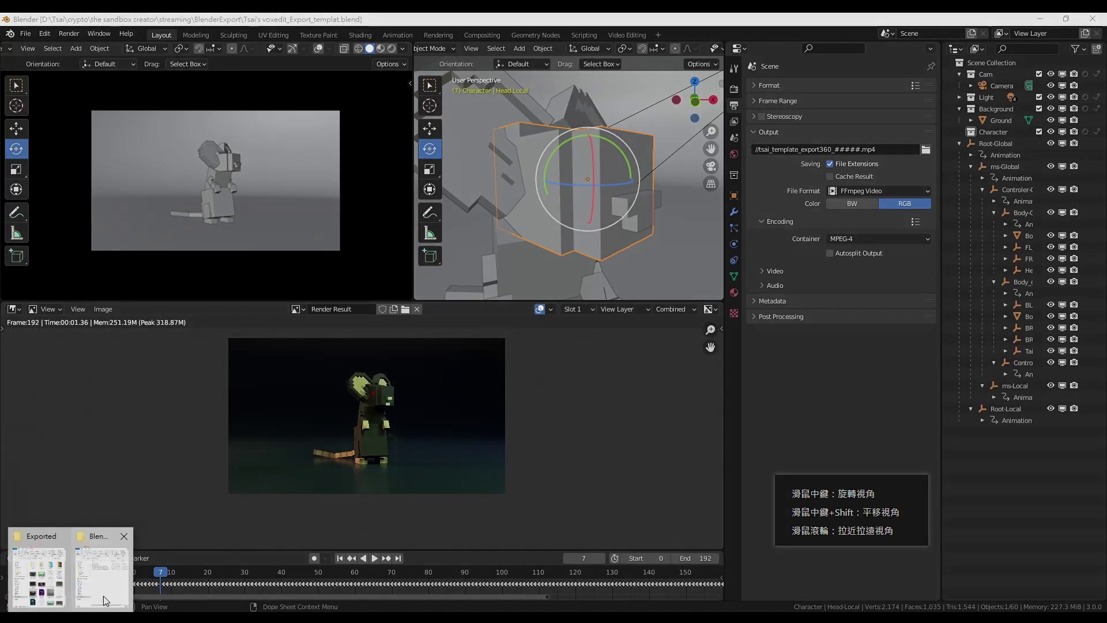
{"action": "left_click", "coordinate": [103, 576]}
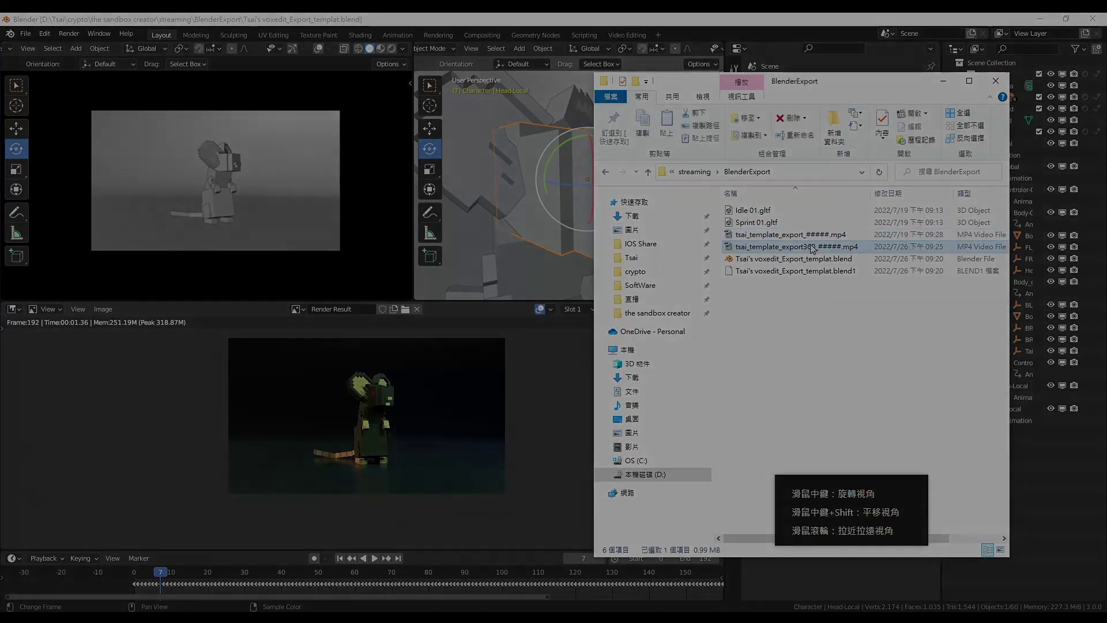
Step: Play tsai_template_export360_#####.mp4 from the BlenderExport folder in MPC-HC
{"action": "double_click", "coordinate": [812, 247]}
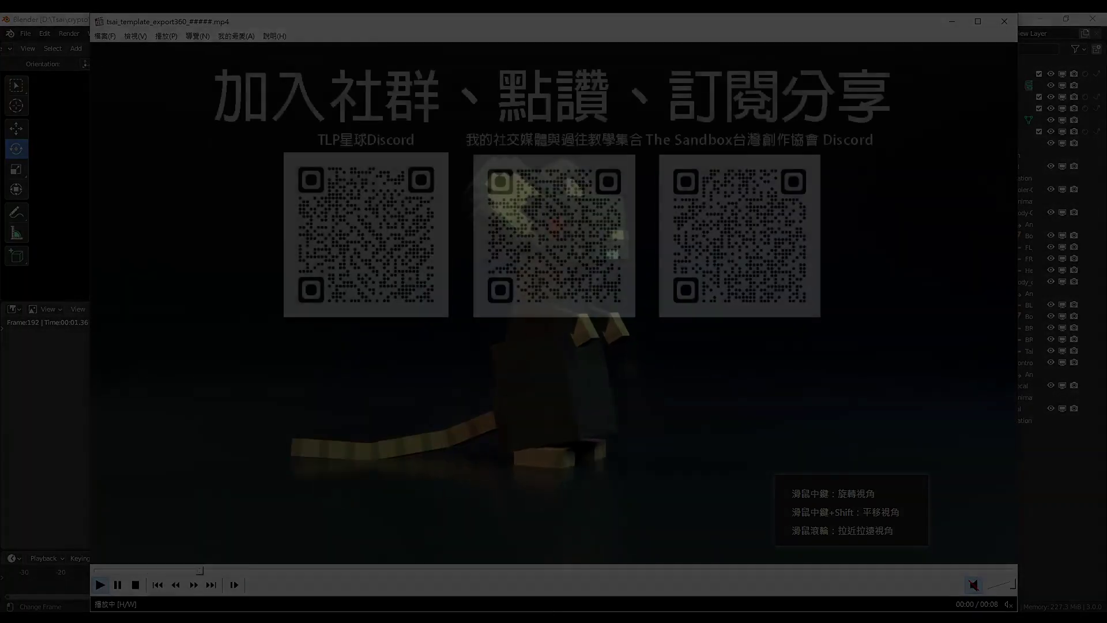